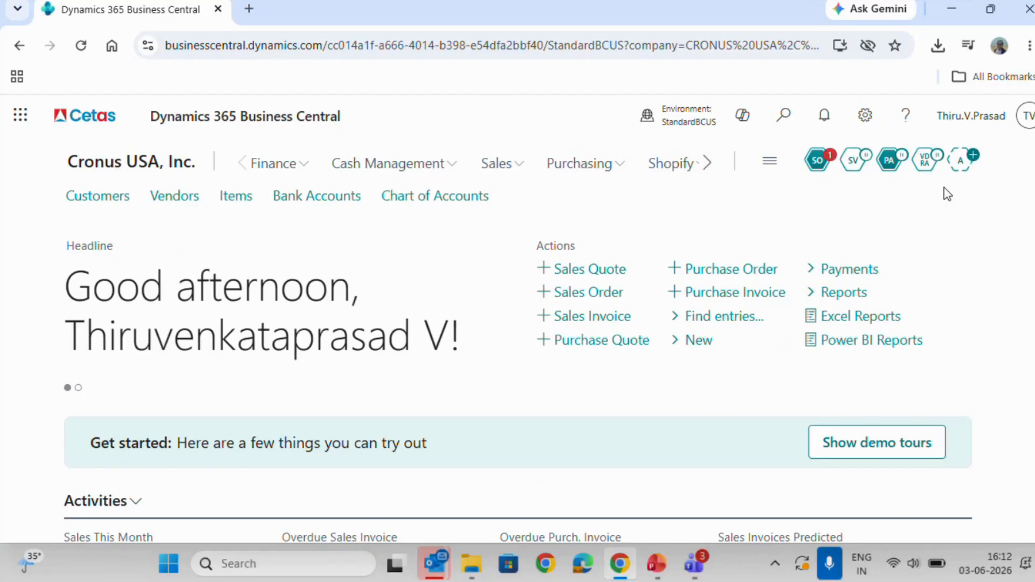
Open the Sales Order Agent's pending task #0093 and start reviewing its new sales quote.
left_click(816, 162)
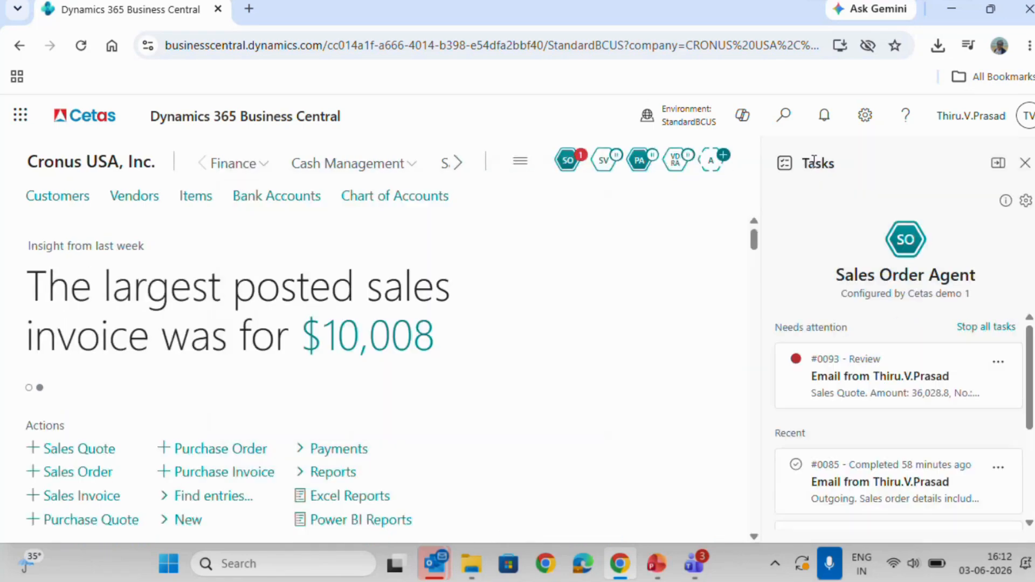
left_click(970, 389)
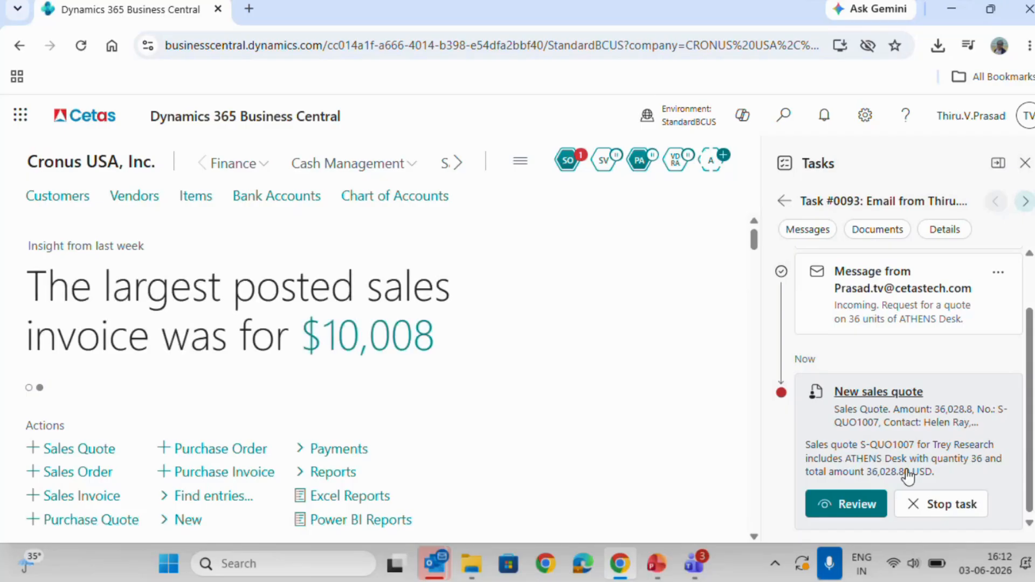
left_click(850, 501)
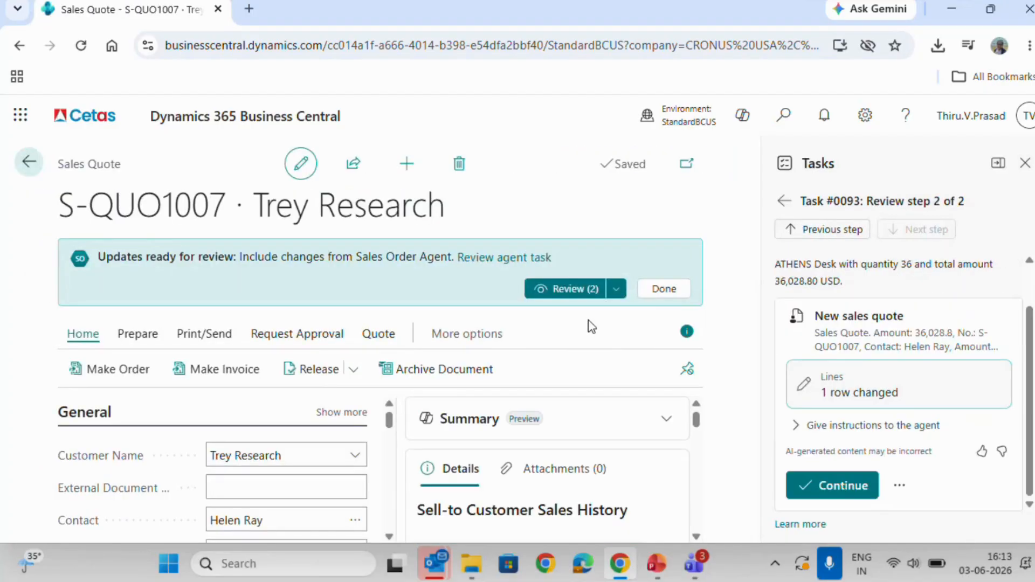
Check the general fields and lines of the Trey Research sales quote, and approve it so the agent continues.
scroll(353, 418, "down", 2)
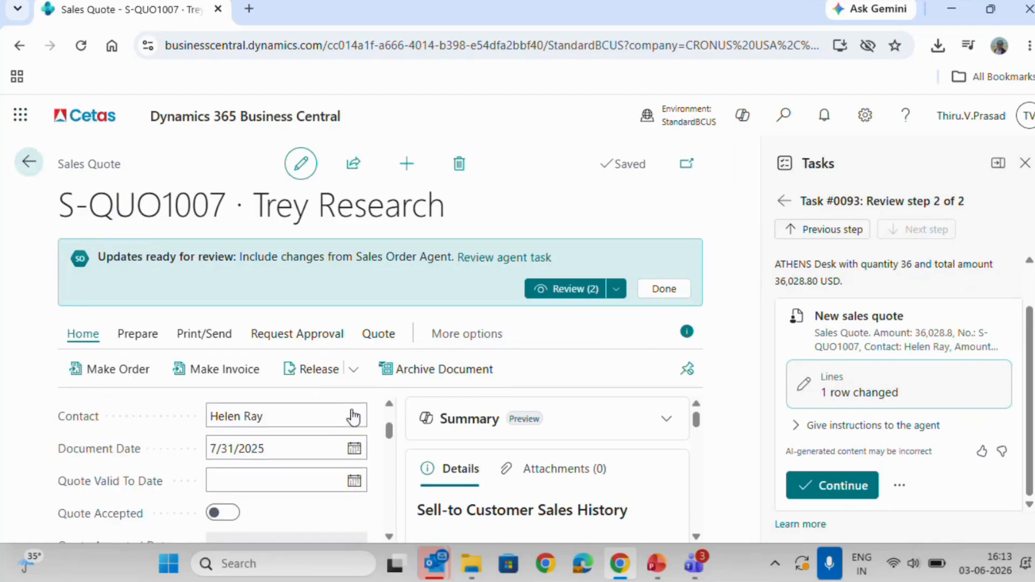
scroll(353, 418, "up", 1)
scroll(353, 417, "down", 3)
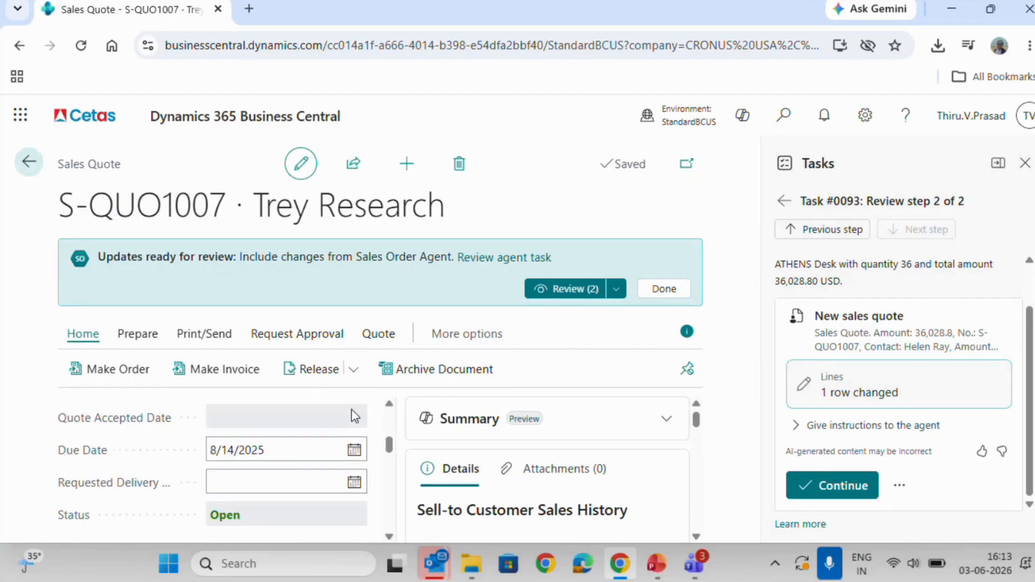
scroll(353, 417, "down", 4)
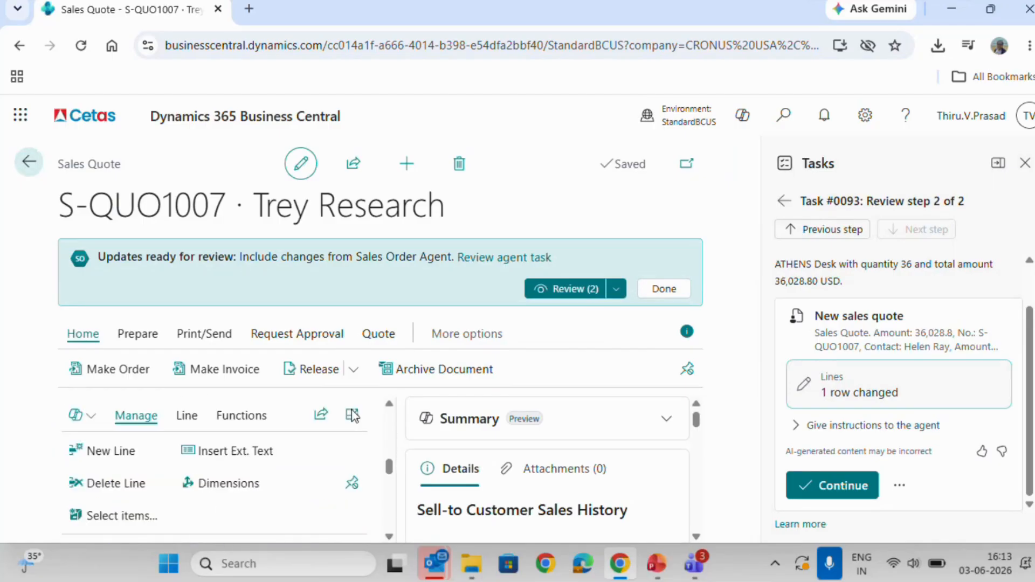
scroll(353, 418, "down", 4)
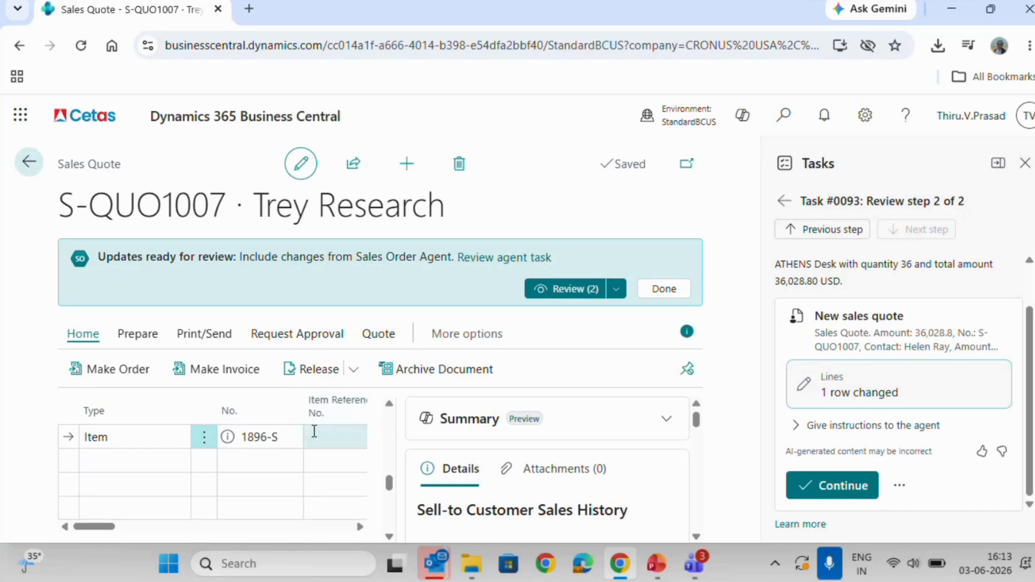
scroll(314, 432, "right", 5)
scroll(316, 434, "up", 10)
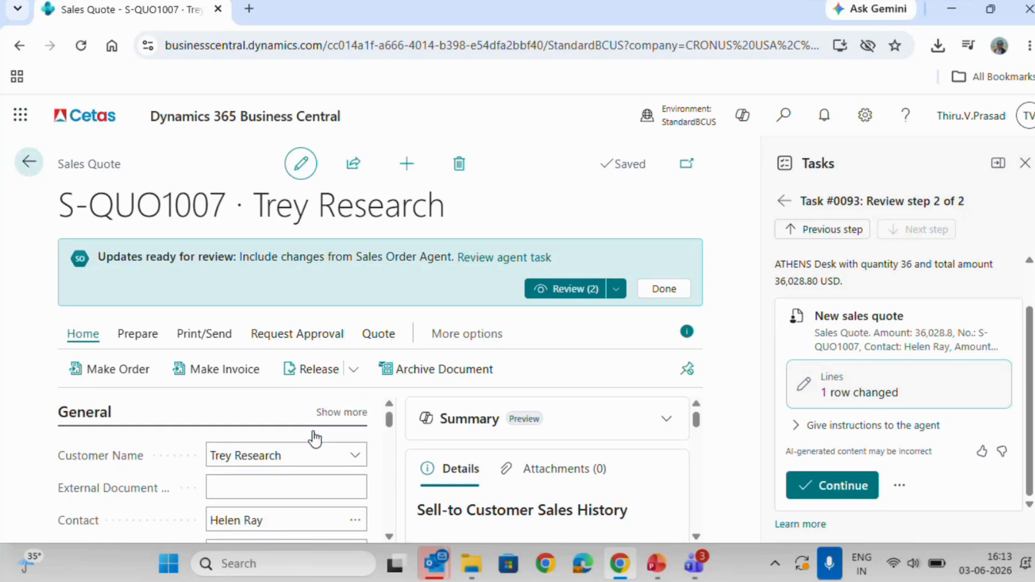
left_click(832, 486)
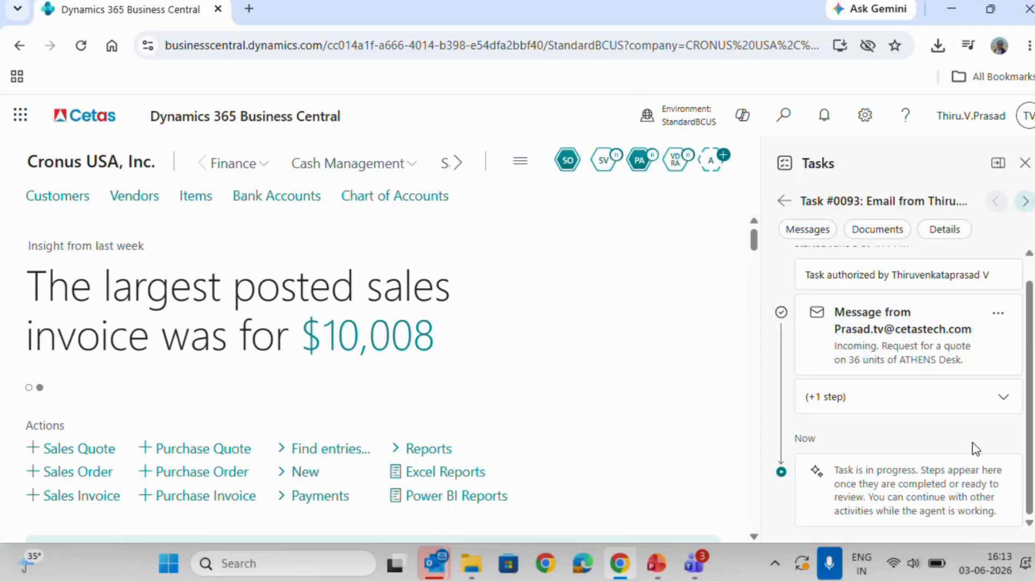
Expand the collapsed step in task #0093 and look through the task's timeline.
scroll(976, 449, "up", 1)
scroll(976, 449, "up", 1)
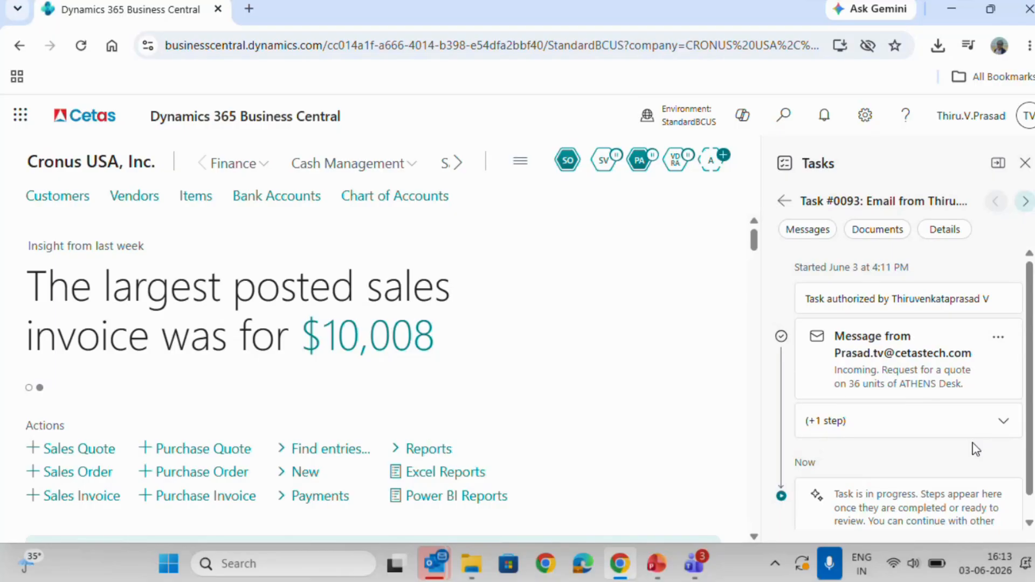
left_click(996, 429)
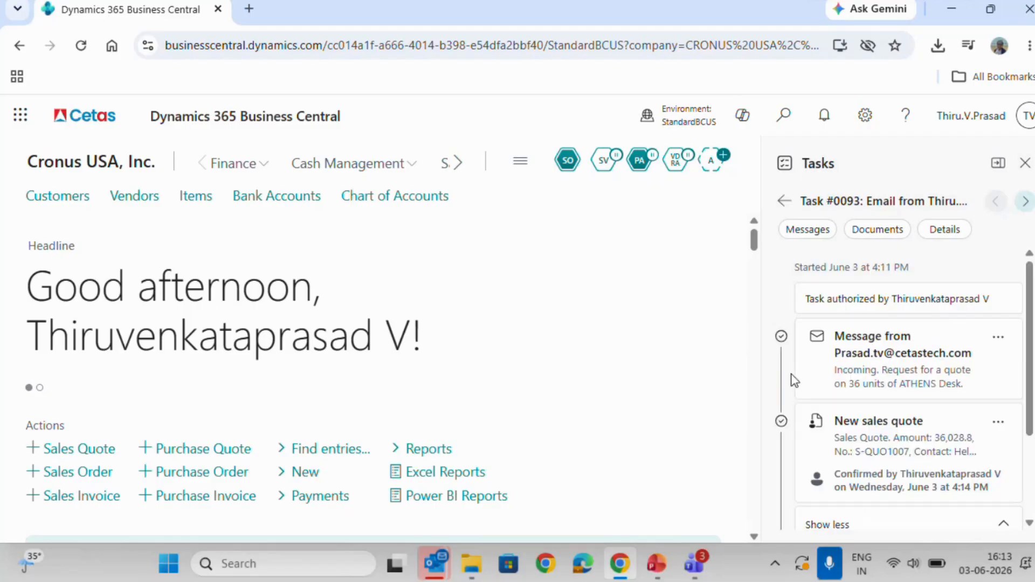
scroll(791, 380, "down", 2)
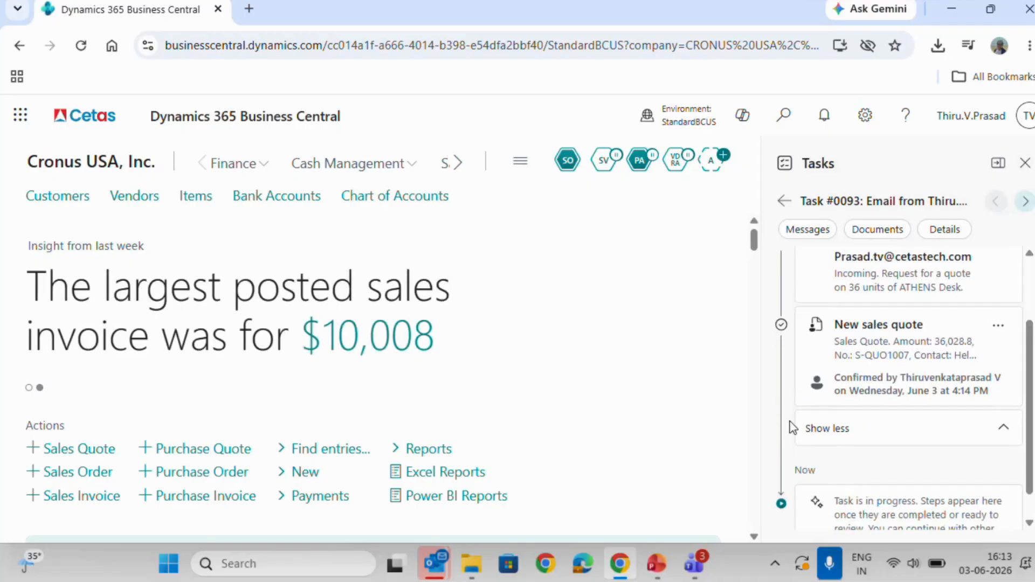
scroll(793, 428, "down", 1)
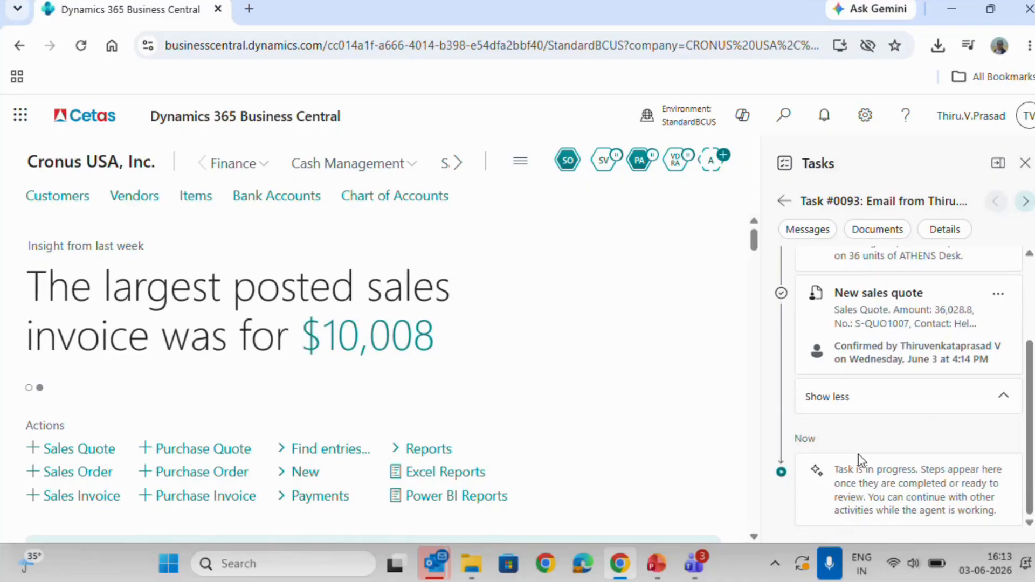
scroll(859, 460, "up", 3)
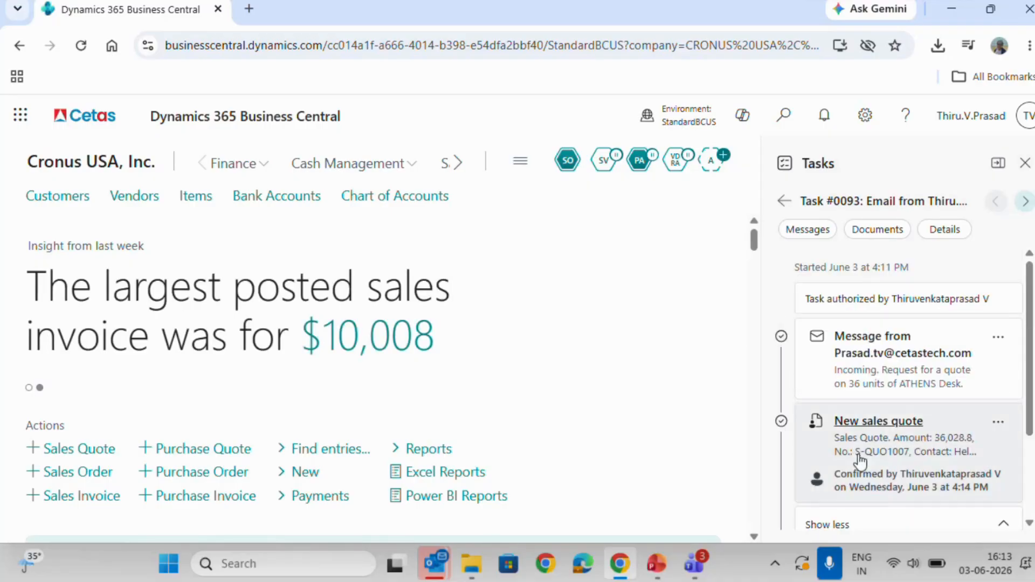
Open the incoming quote request email from the timeline, read its message body, and return to the task.
left_click(925, 389)
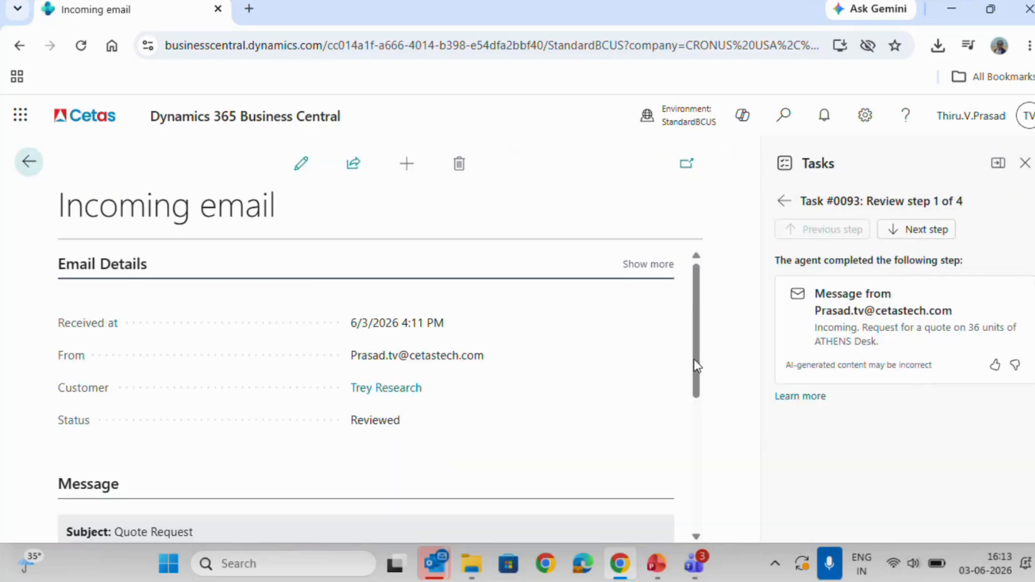
scroll(574, 303, "down", 5)
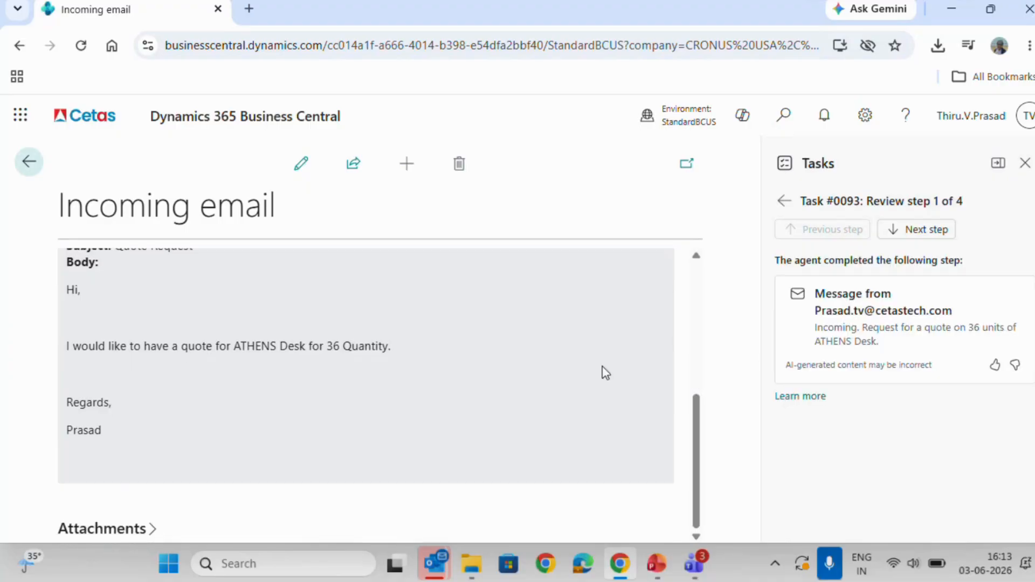
scroll(604, 372, "up", 5)
scroll(606, 372, "up", 2)
left_click(785, 202)
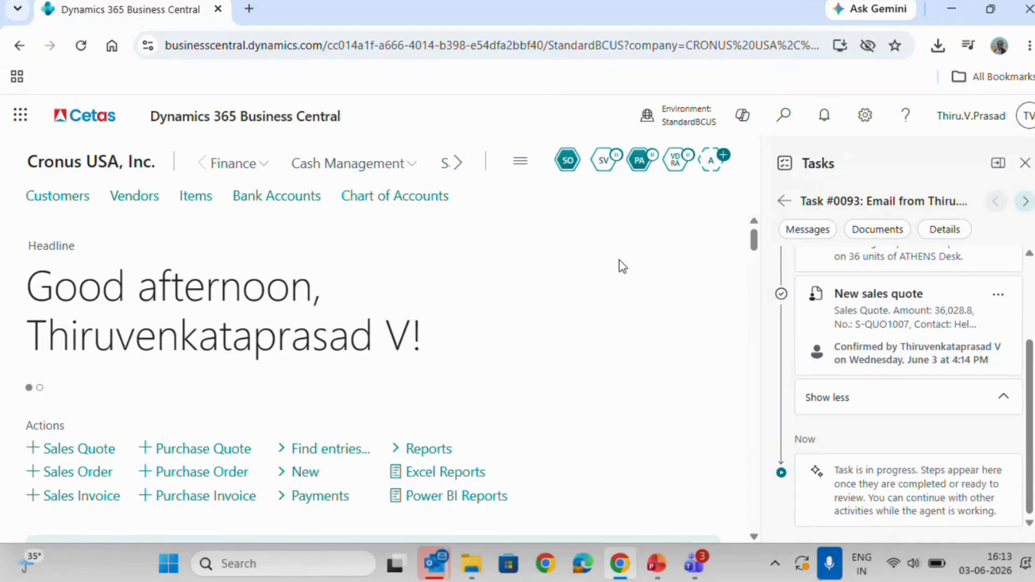
Show the Sales Order Agent's summary card and view the explanation of the time saved on quotes.
left_click(569, 161)
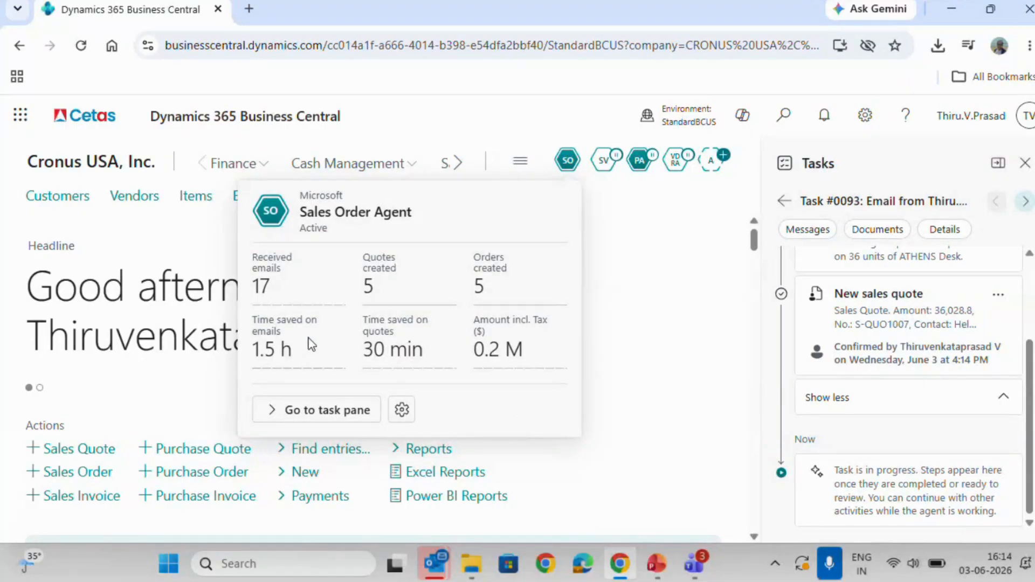
mouse_move(302, 367)
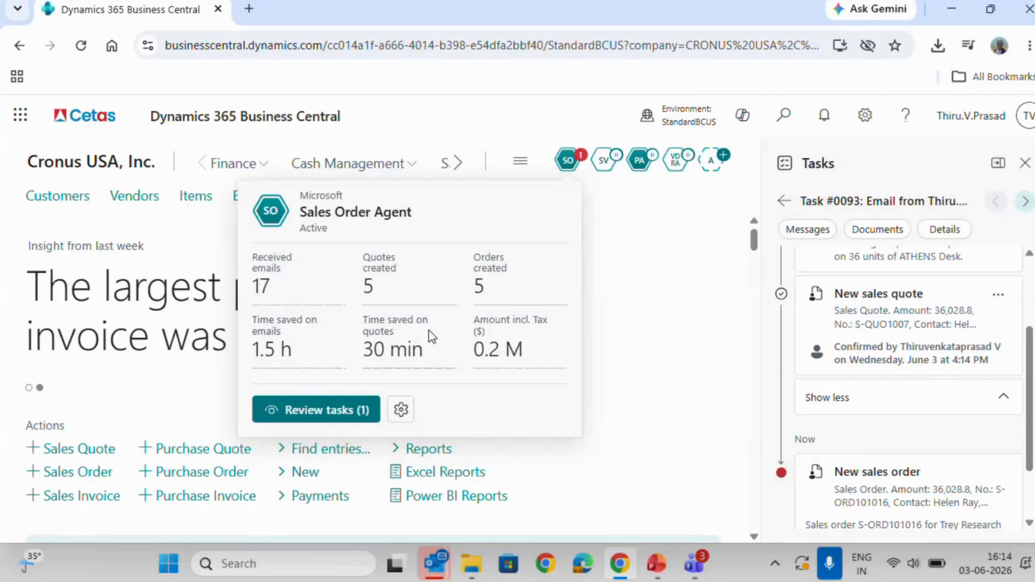
mouse_move(431, 339)
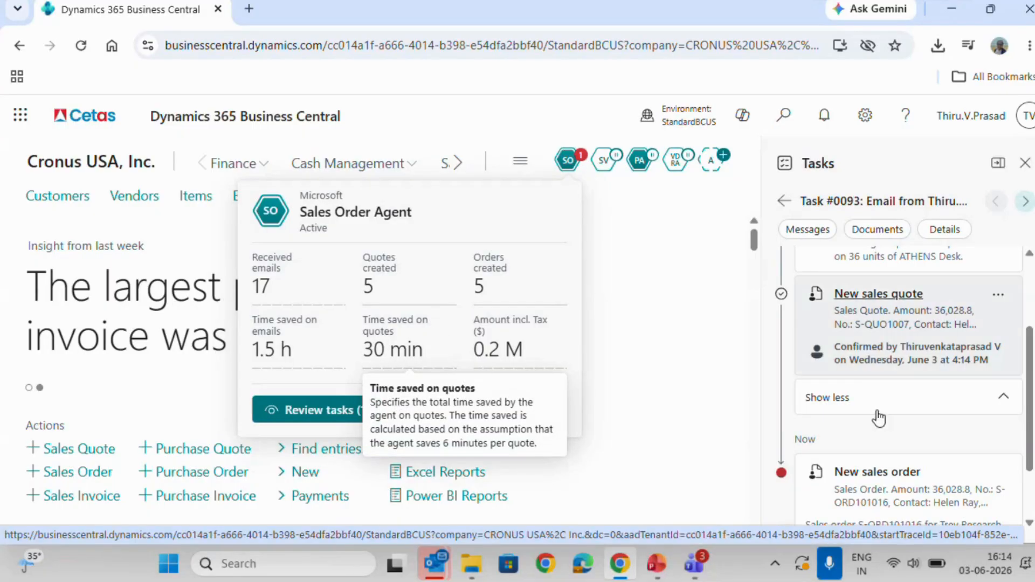
Look over the new sales order step in task #0093 and filter the task's timeline to messages.
scroll(878, 418, "down", 1)
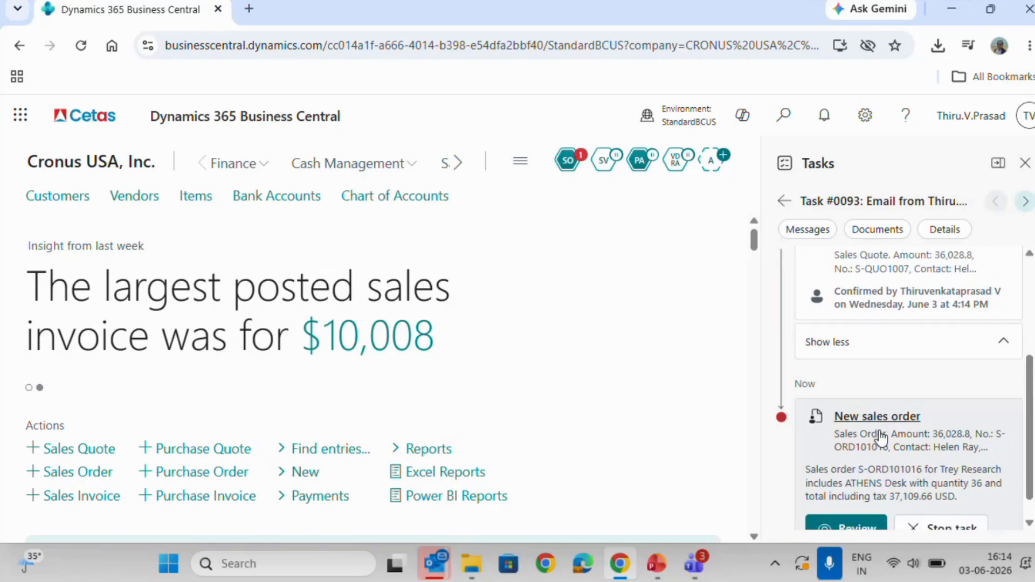
scroll(880, 436, "up", 3)
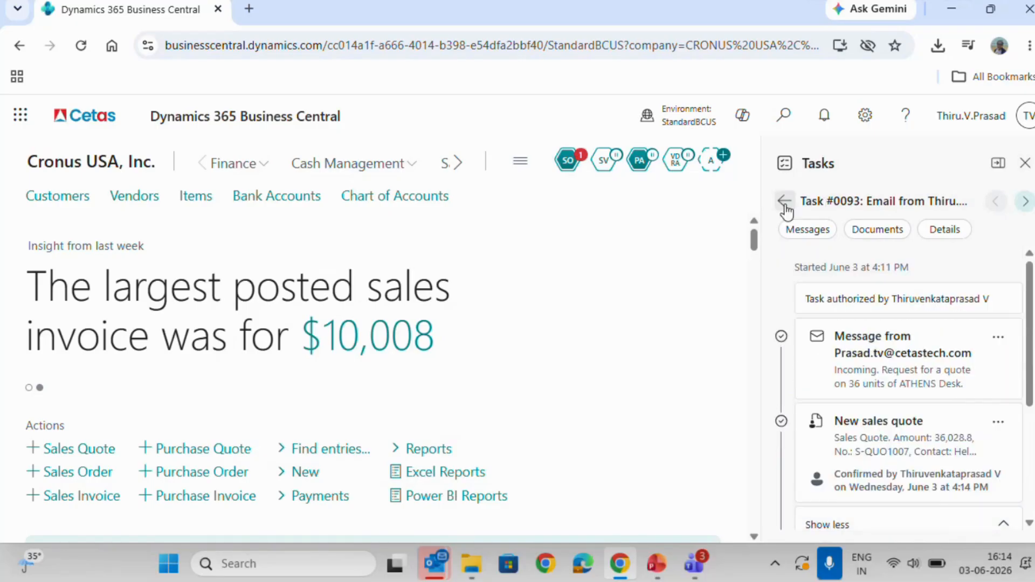
left_click(805, 230)
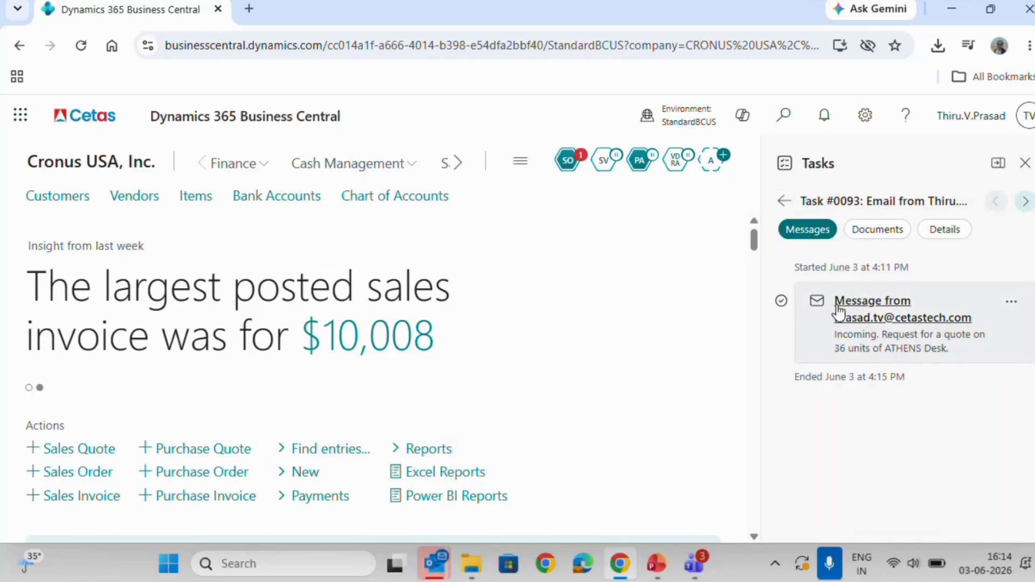
left_click(785, 202)
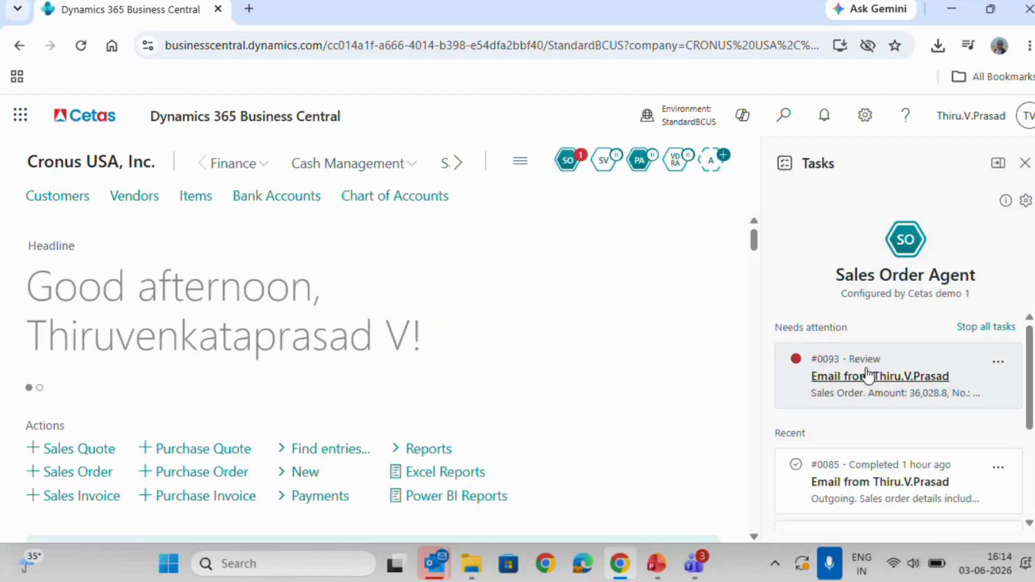
left_click(899, 377)
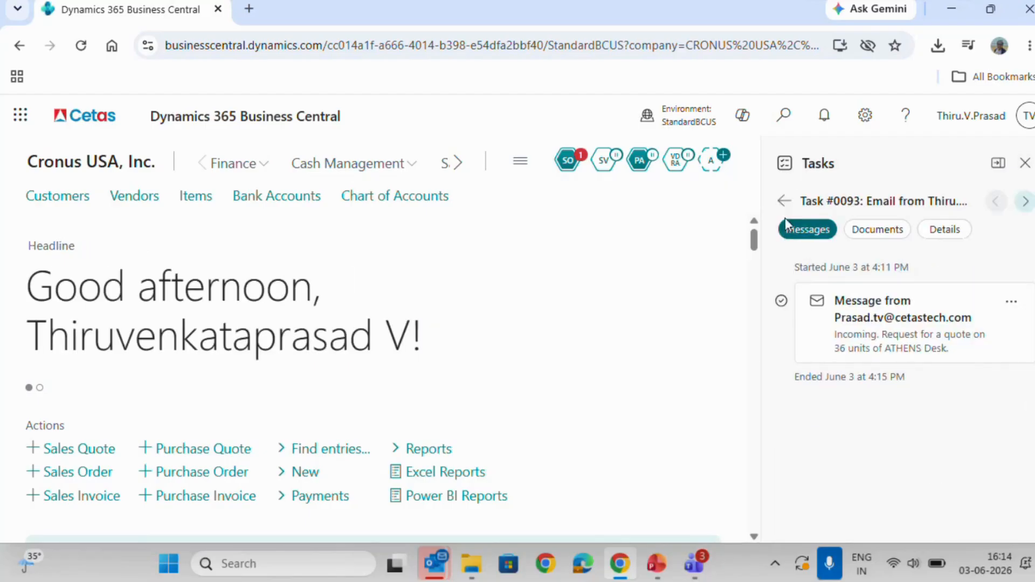
View the outgoing message in completed task #0085 and return to the agent's task list.
left_click(785, 204)
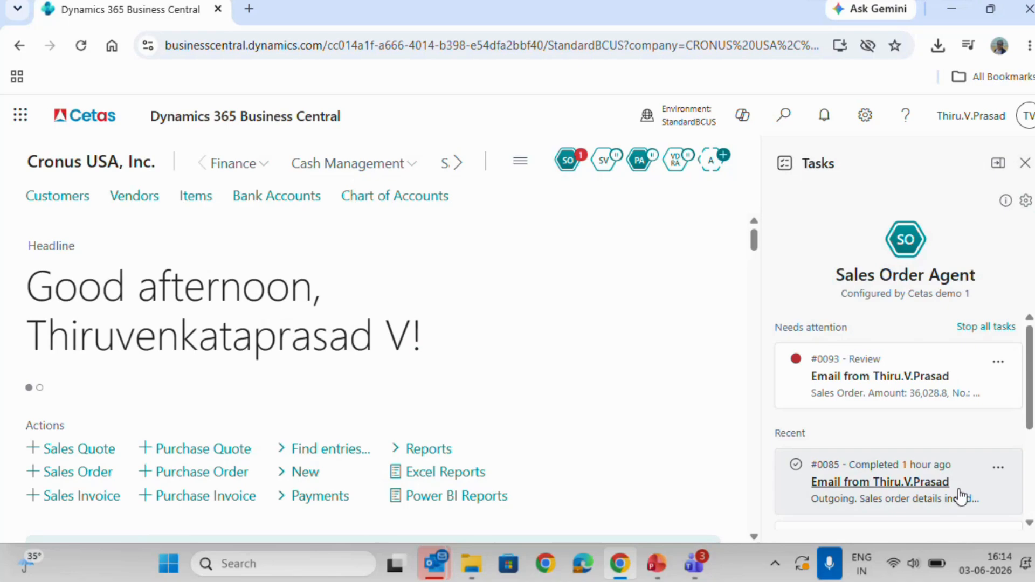
left_click(880, 482)
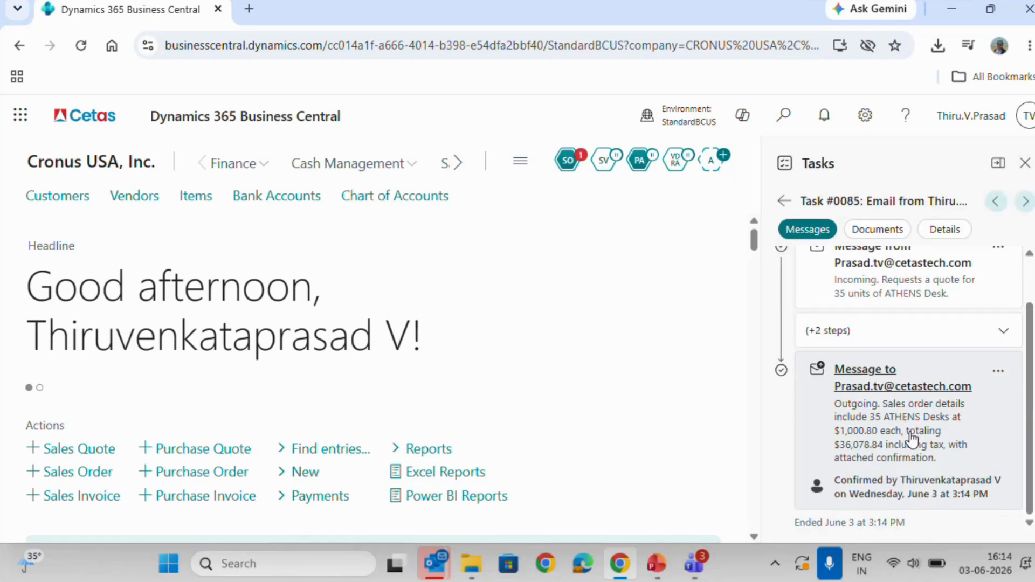
left_click(782, 201)
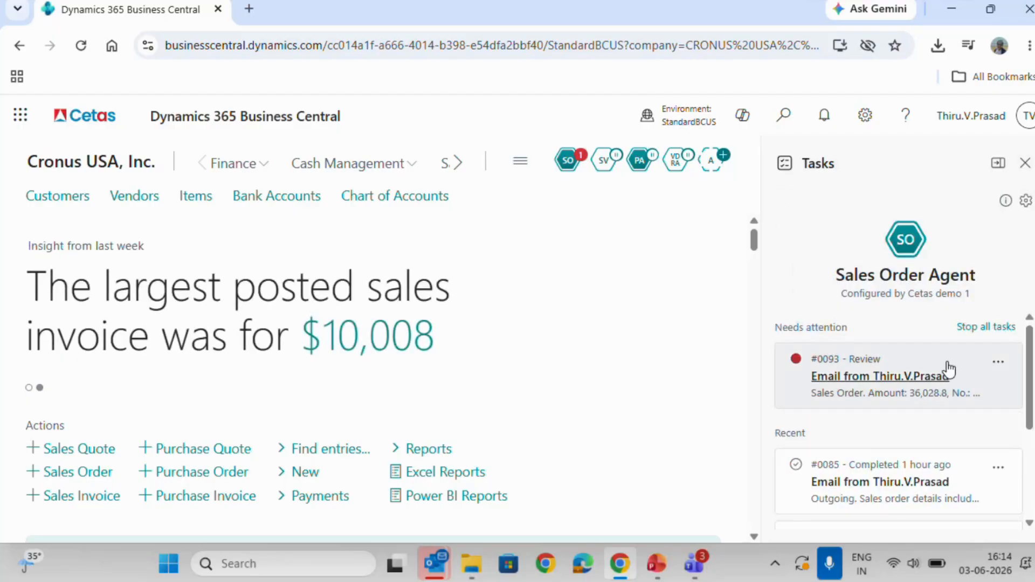
Reopen task #0093 and view its incoming quote request email.
left_click(948, 373)
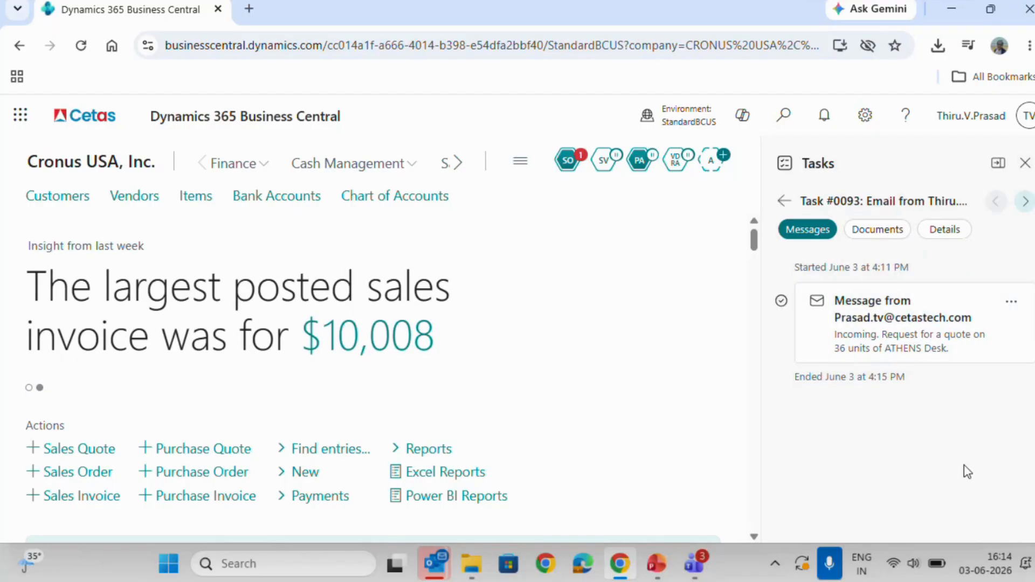
left_click(955, 298)
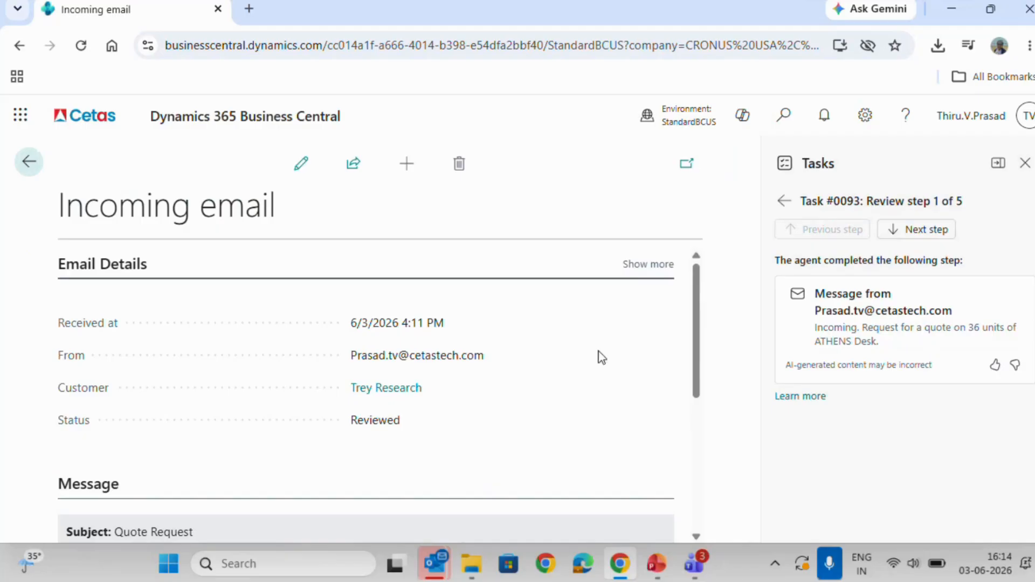
scroll(598, 356, "down", 5)
key("Escape")
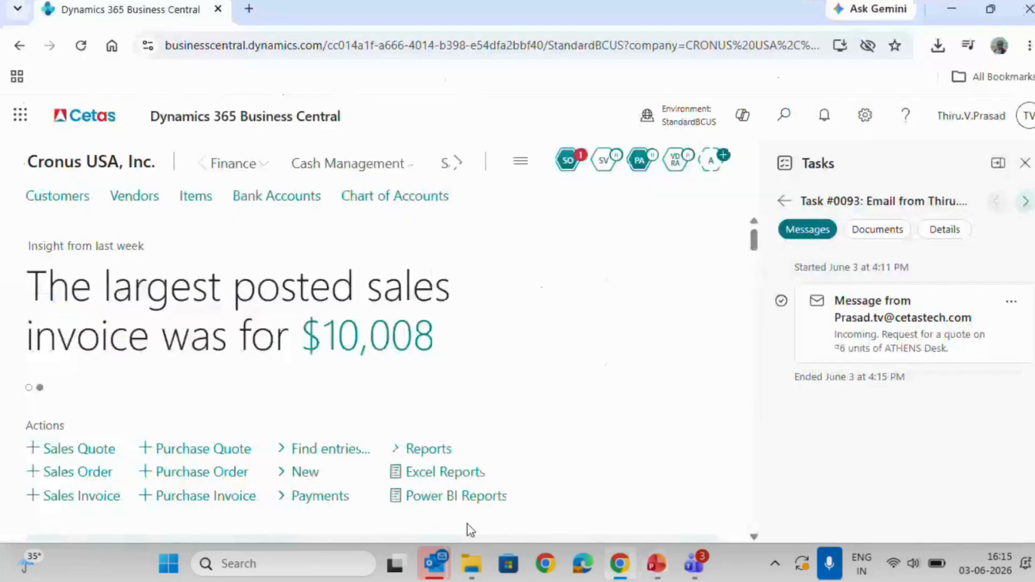
Switch to Outlook, move Sent Items above Inbox in the favorite folders, and return to Business Central.
left_click(446, 560)
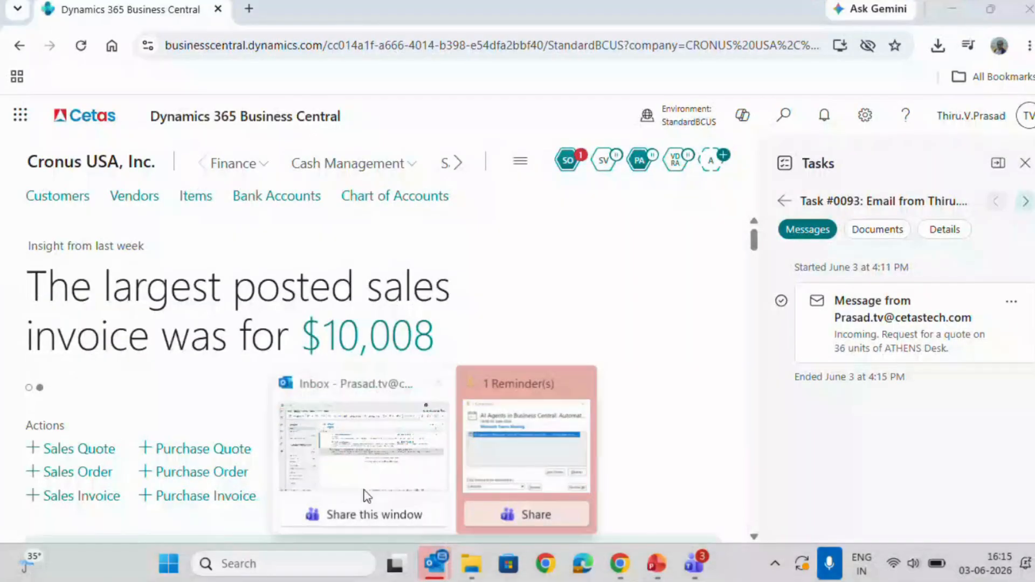
left_click(362, 490)
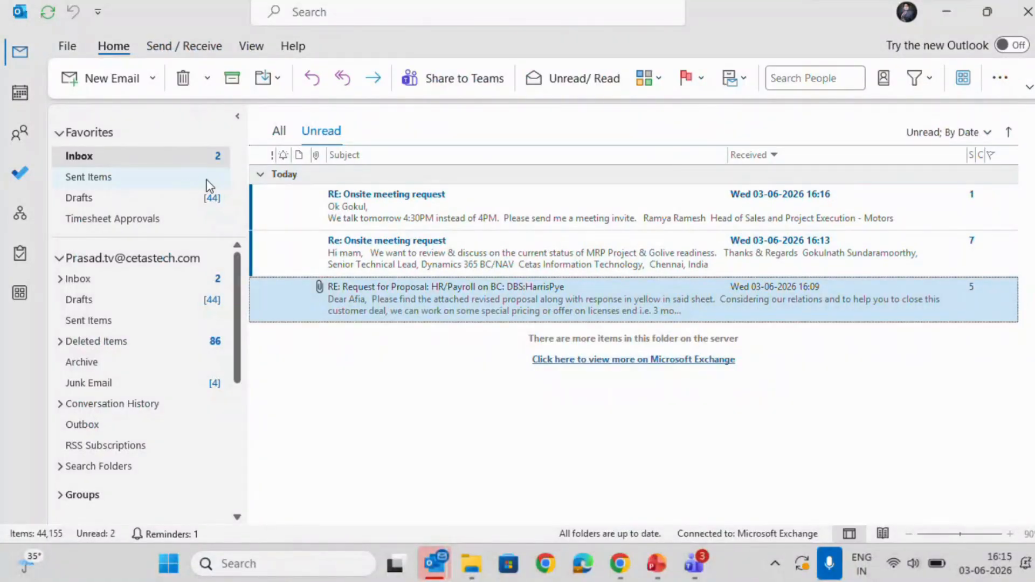
left_click_drag(209, 186, 232, 151)
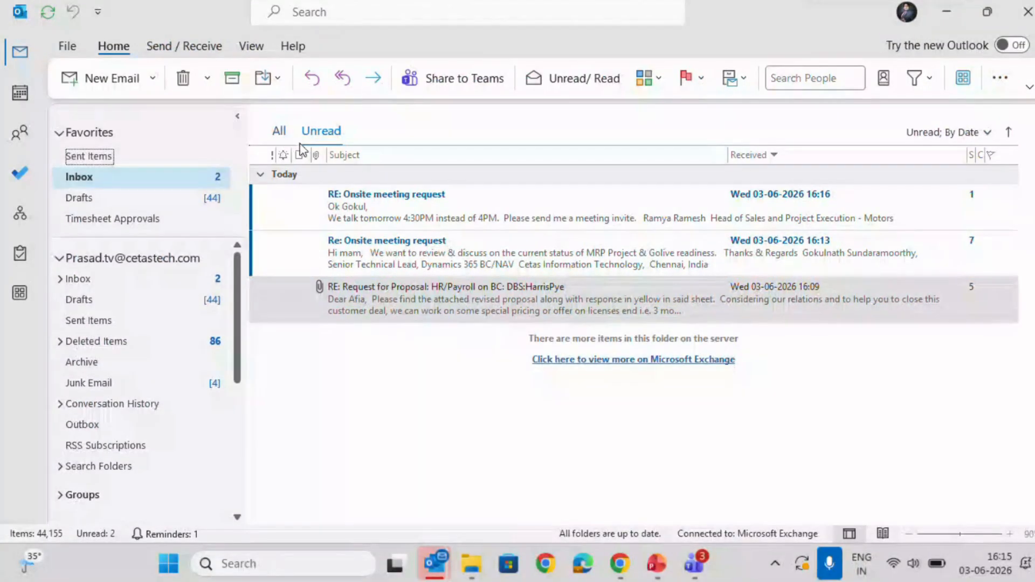
key("alt+Tab")
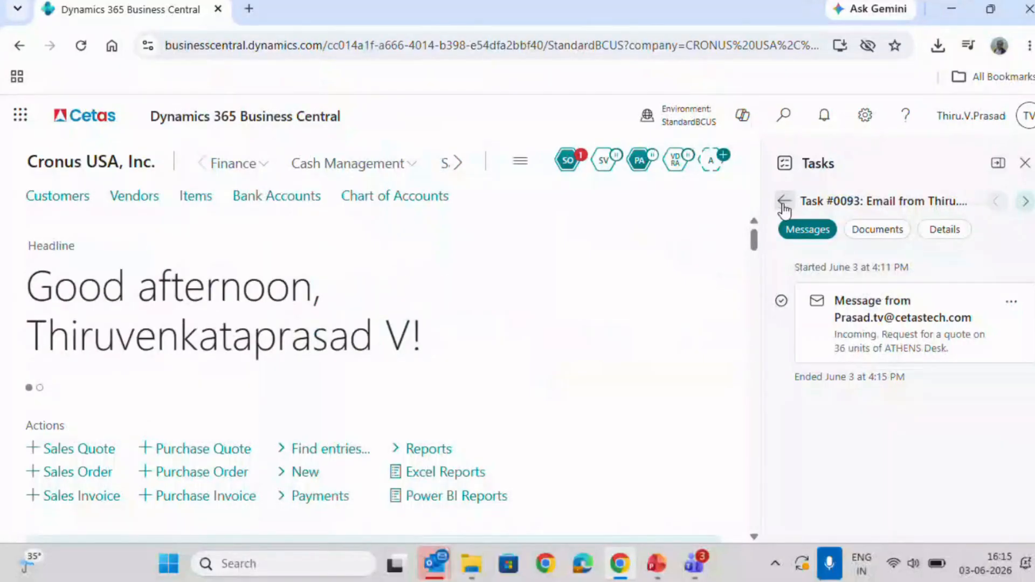
Reopen the messages of task #0093 and return to the Sales Order Agent's task list.
left_click(785, 208)
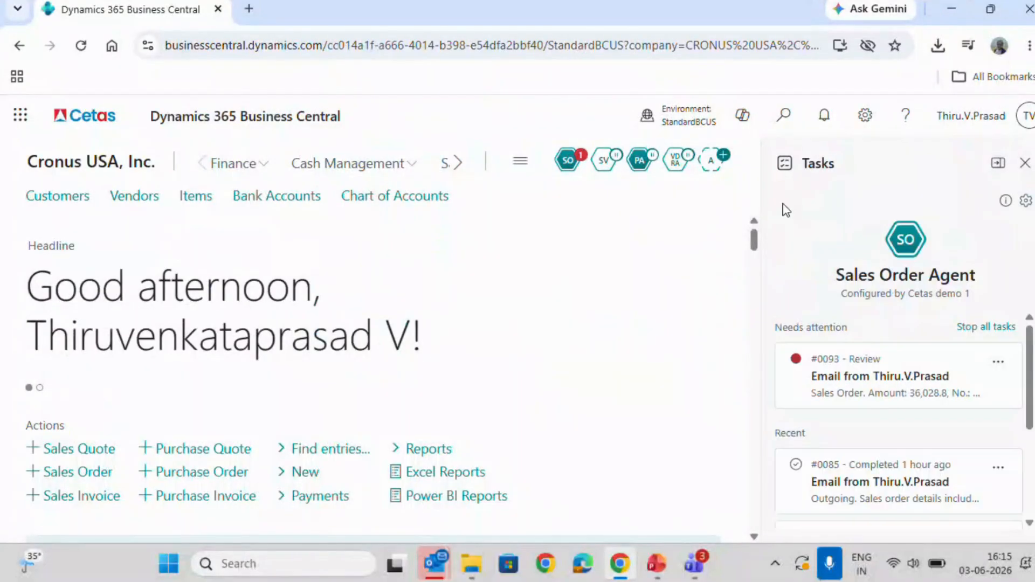
left_click(942, 355)
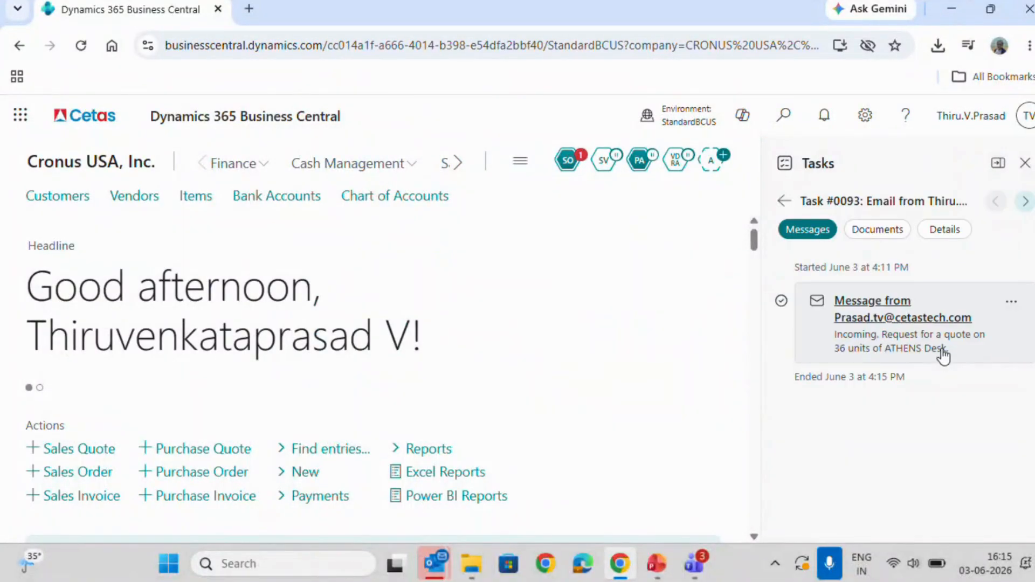
left_click(785, 201)
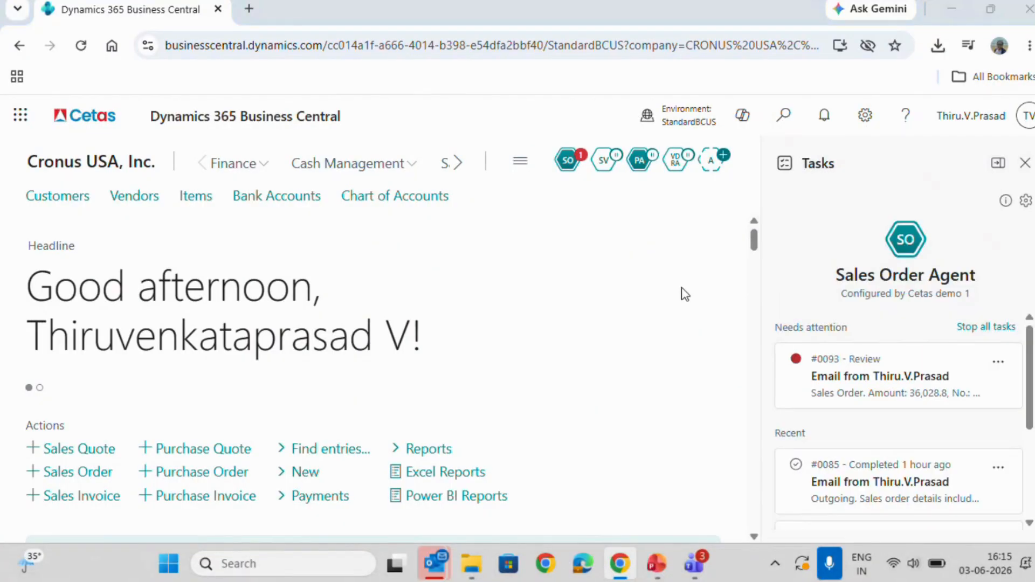
Switch to Outlook and address a new email to the Cetas Agent mailbox.
key("alt+Tab")
left_click(118, 79)
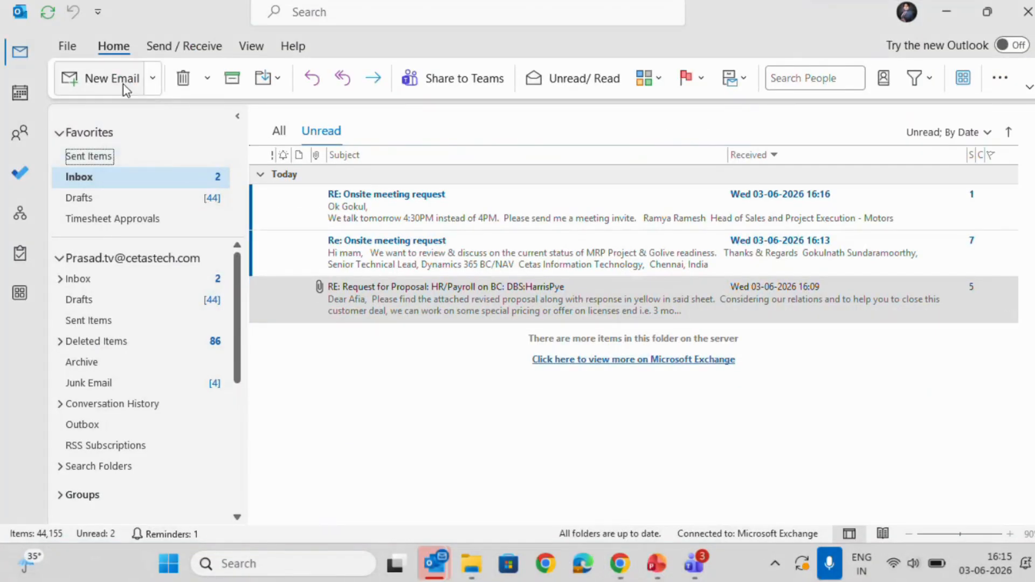
type("Age")
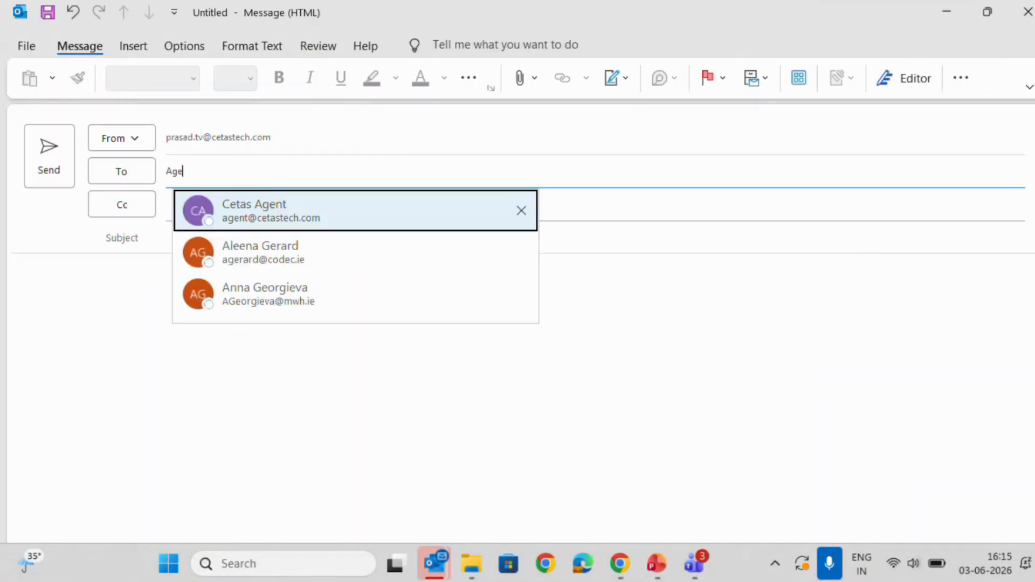
type("nt")
key("Return")
key("Tab")
key("Tab")
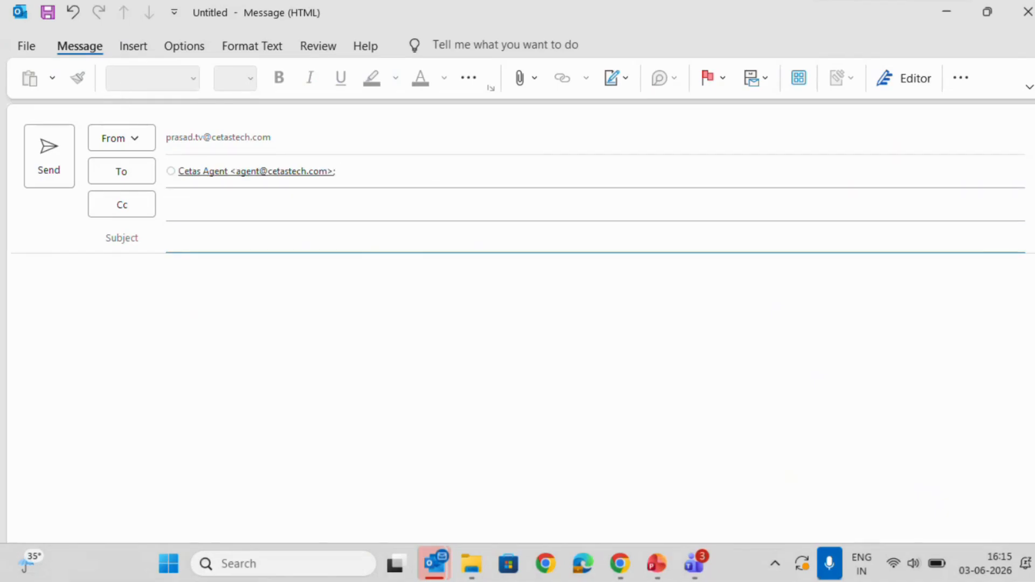
Set the email's subject to "Request for Quote".
type("Request for Quote")
key("Tab")
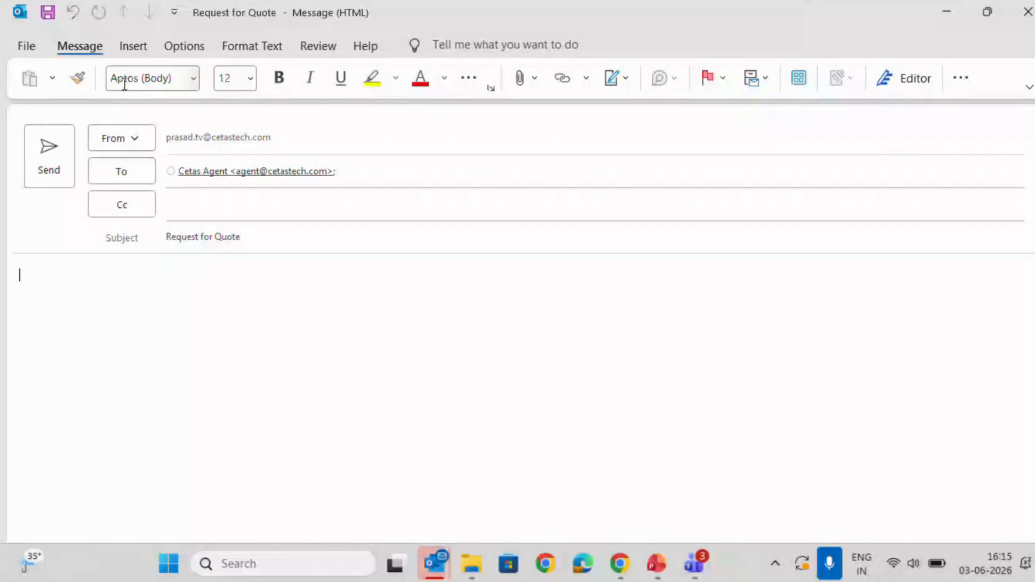
Write the email body: "Hi," followed by "Require sales quote for ATHENS Desk for 37 Quantity" on a new line.
type("Hi,")
key("Return")
type("Re")
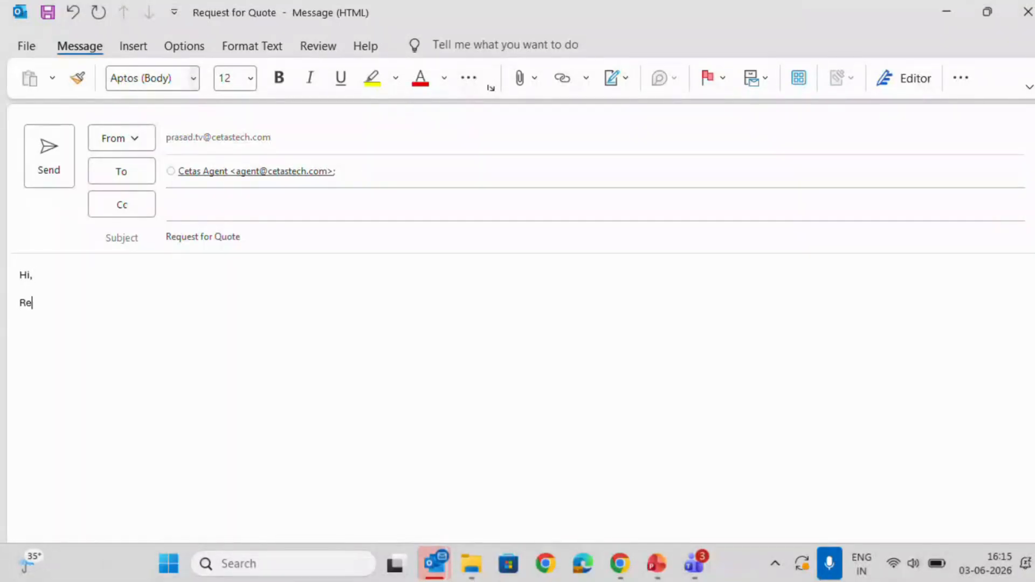
type("quire sales quote for ")
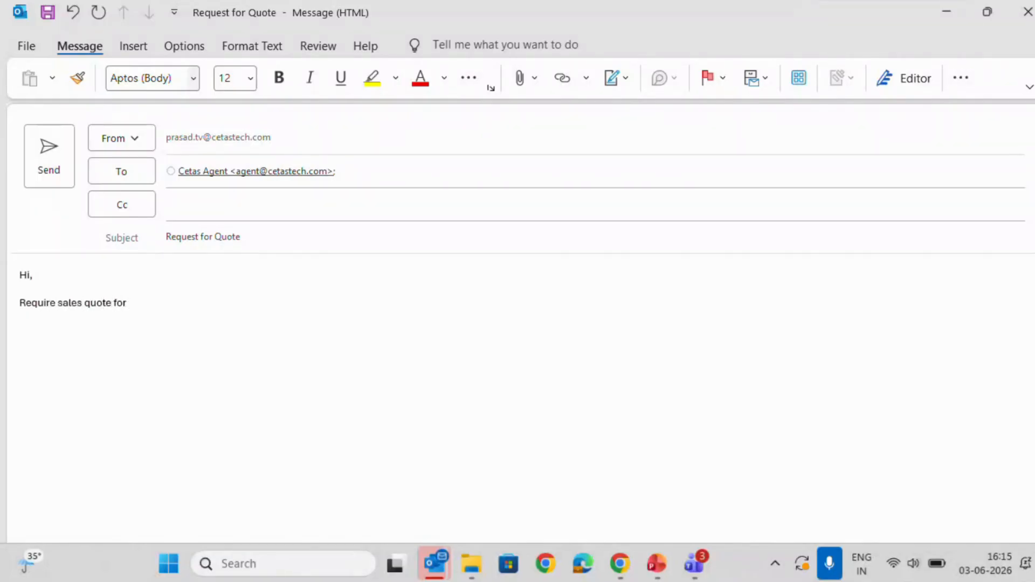
type("ATHENS Desk for 3")
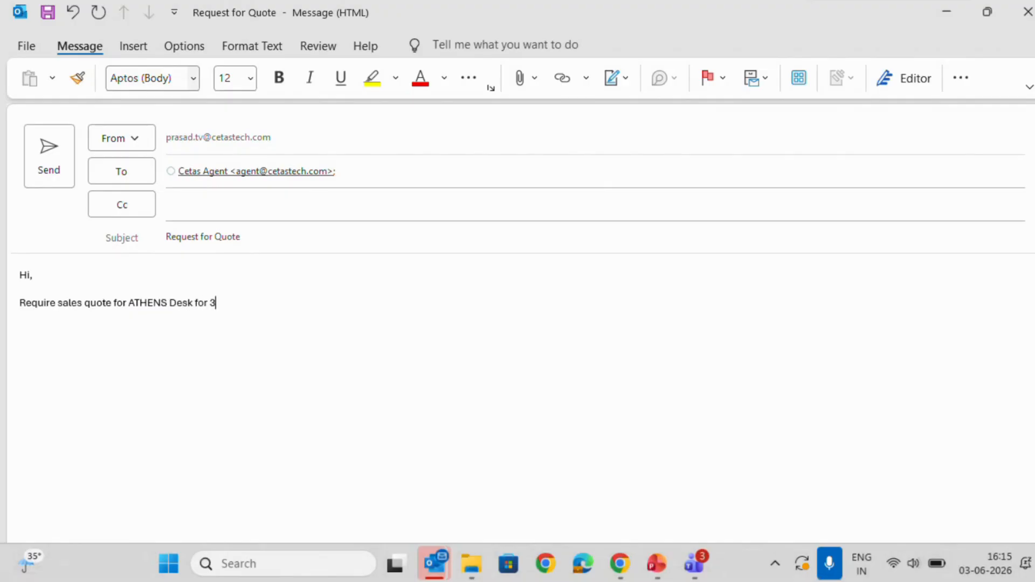
type("7 Quantity")
key("Return")
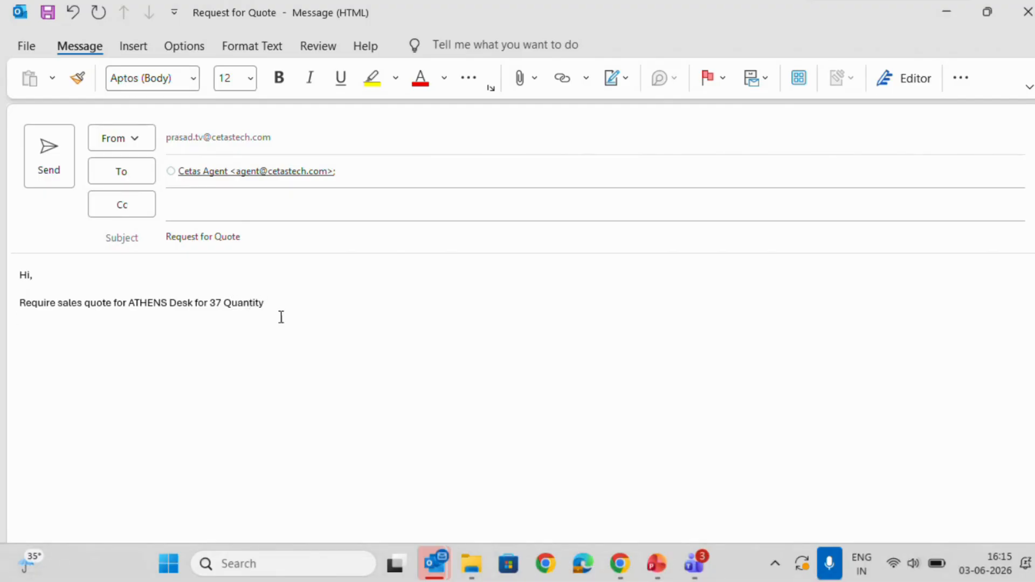
End the request sentence with a period, add a "Regards," sign-off with the sender's name, and send the email.
left_click(280, 302)
type(".")
key("Return")
key("Return")
type("REgars")
key("BackSpace")
type("ds,")
key("Return")
type("Prasad")
left_click(47, 159)
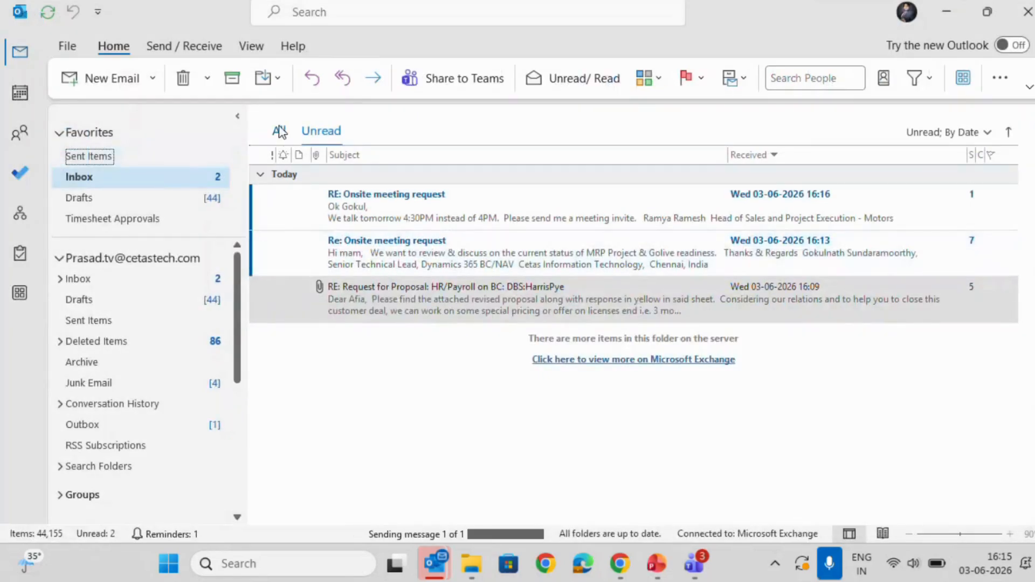
Switch back to Business Central and reload the Sales Order Agent's task list to check for the new email's task.
left_click(620, 563)
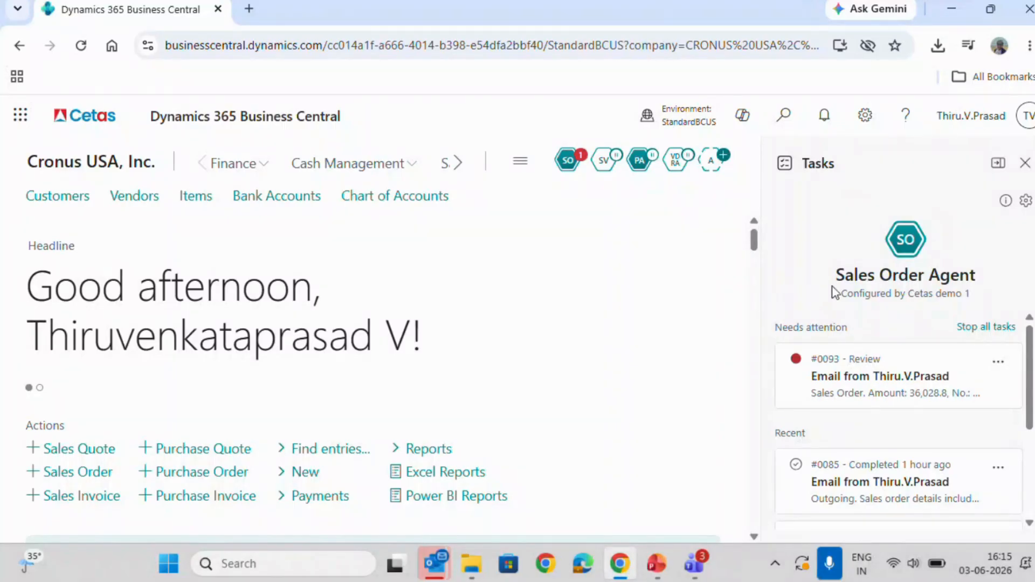
left_click(1026, 164)
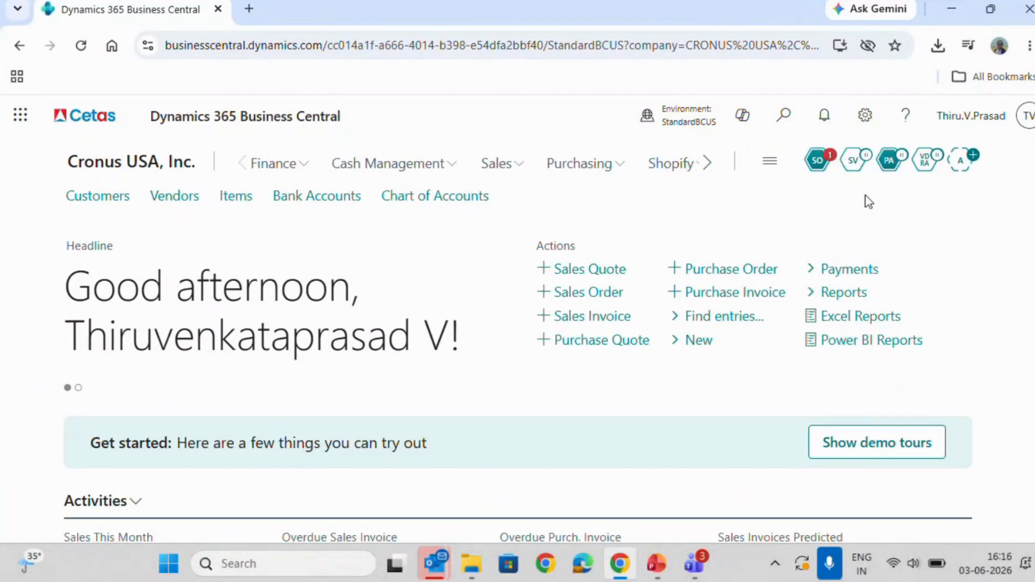
left_click(814, 160)
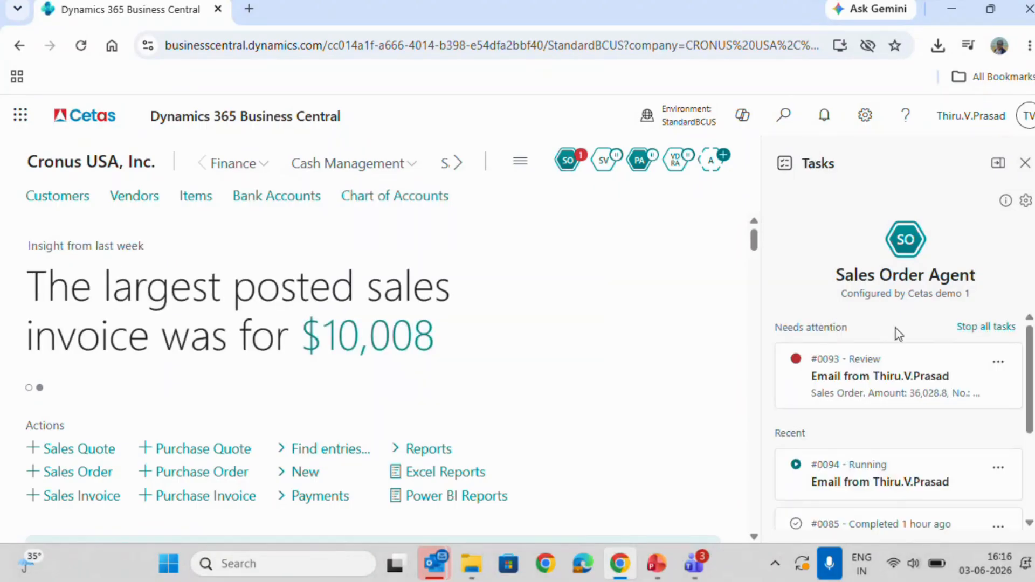
scroll(926, 442, "down", 3)
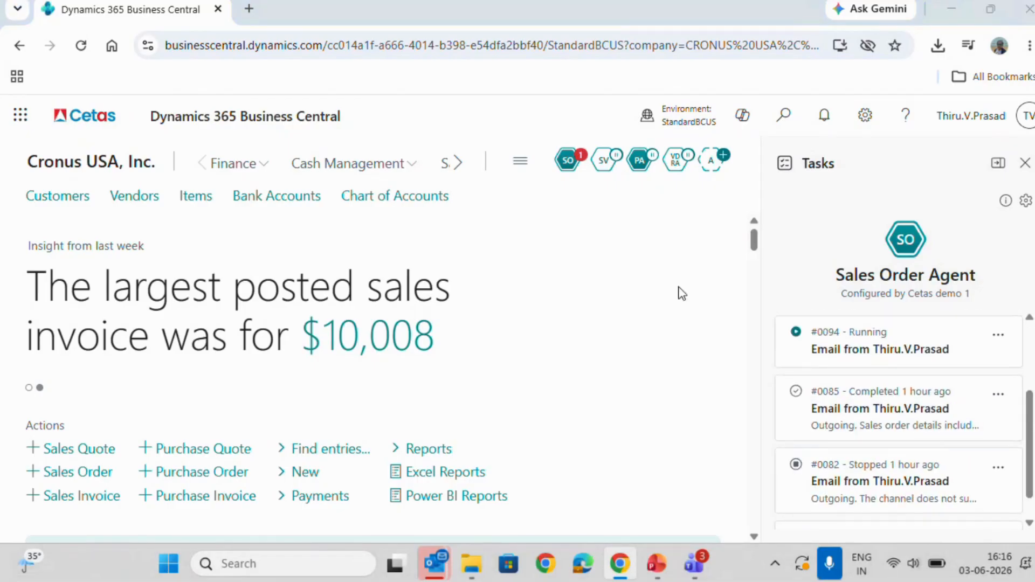
key("alt+Tab")
key("alt+Tab")
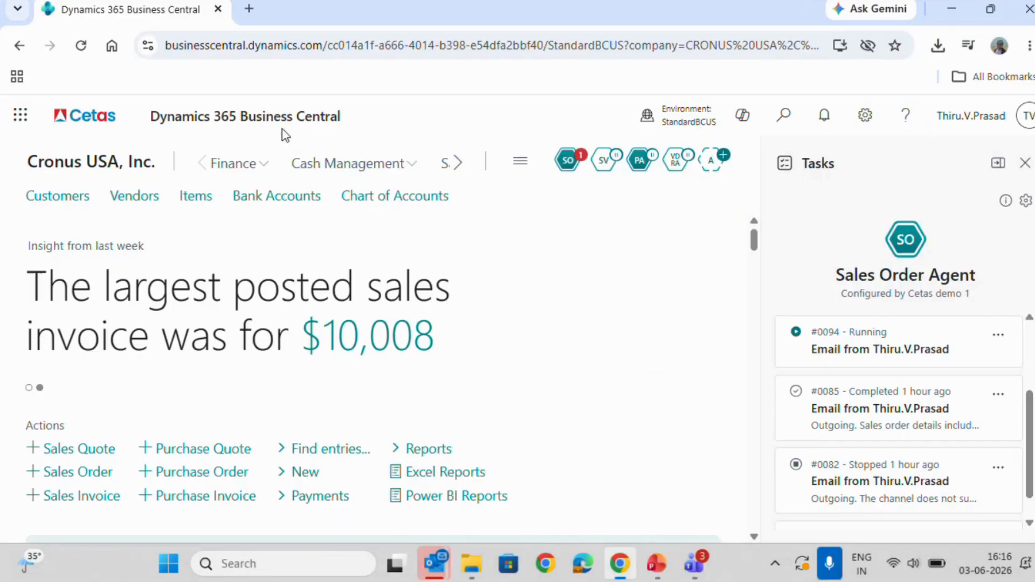
scroll(925, 353, "up", 3)
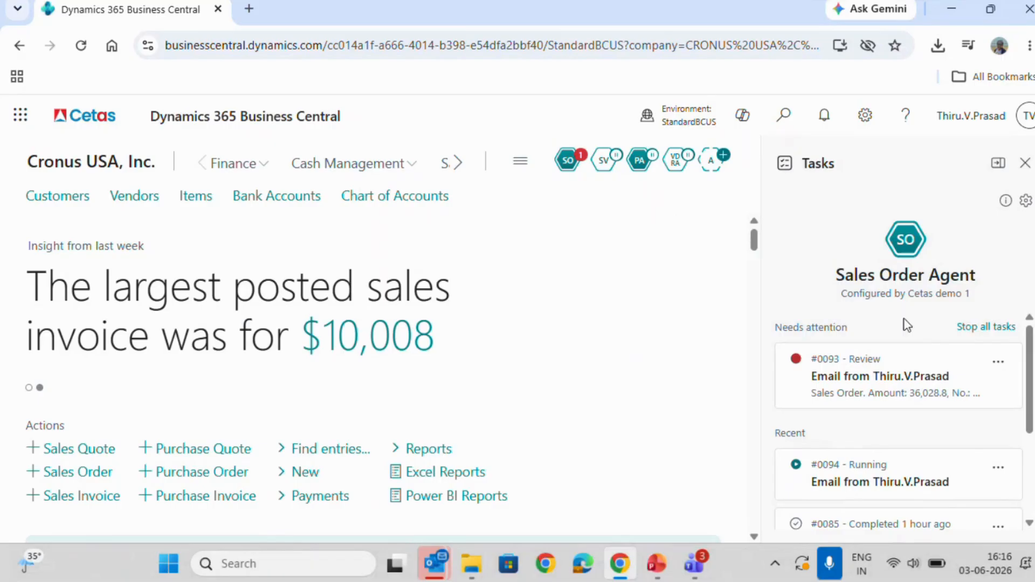
View the Sales Order Agent's activity summary and close it.
left_click(984, 379)
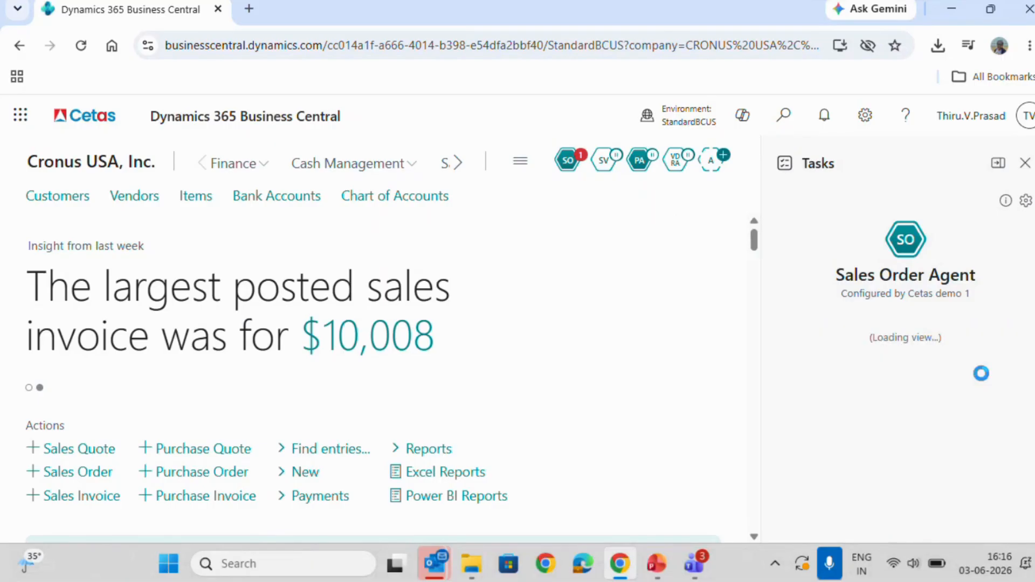
left_click(564, 169)
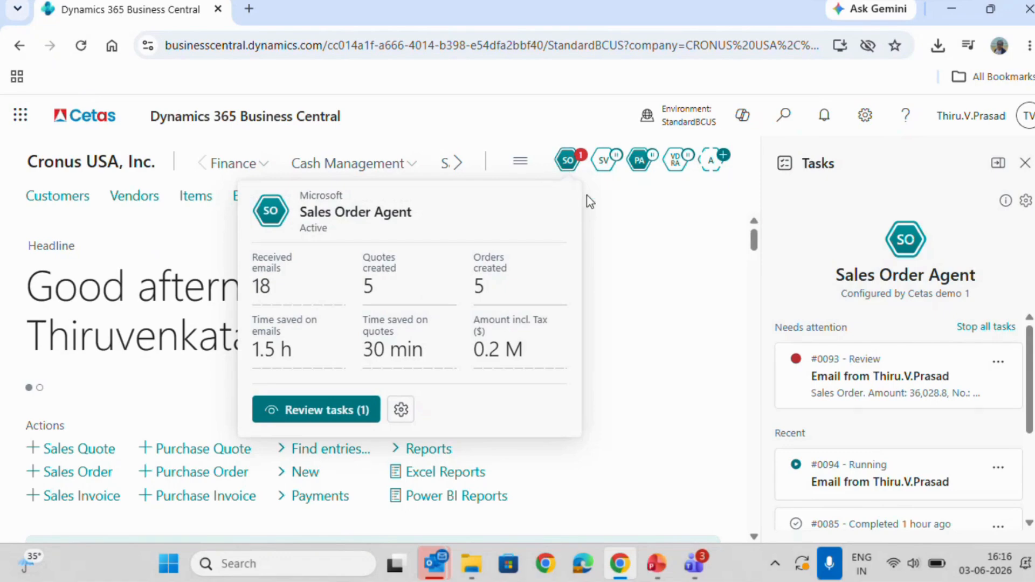
left_click(668, 357)
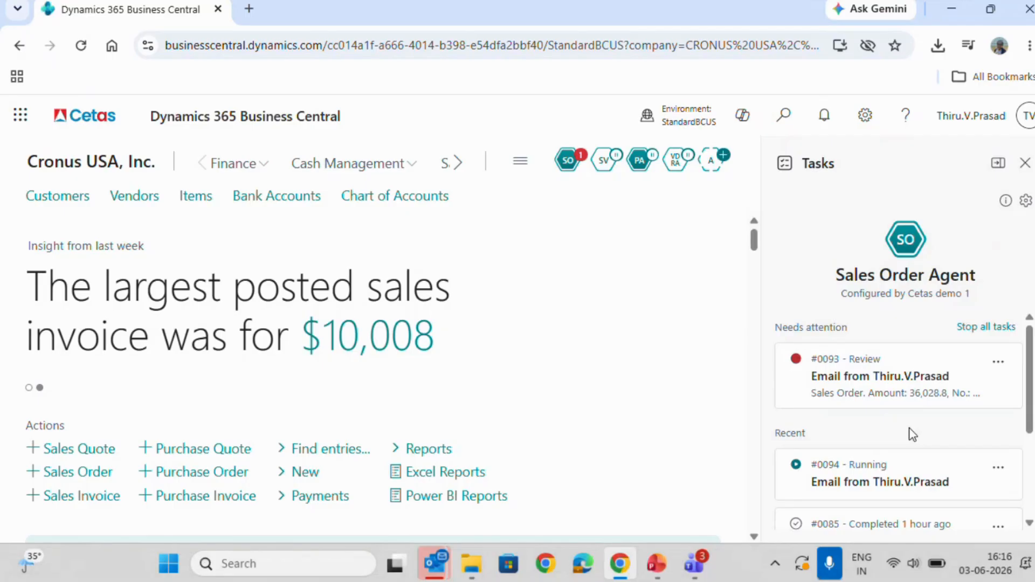
Check the running task #0094 among the Sales Order Agent's recent tasks.
left_click(960, 475)
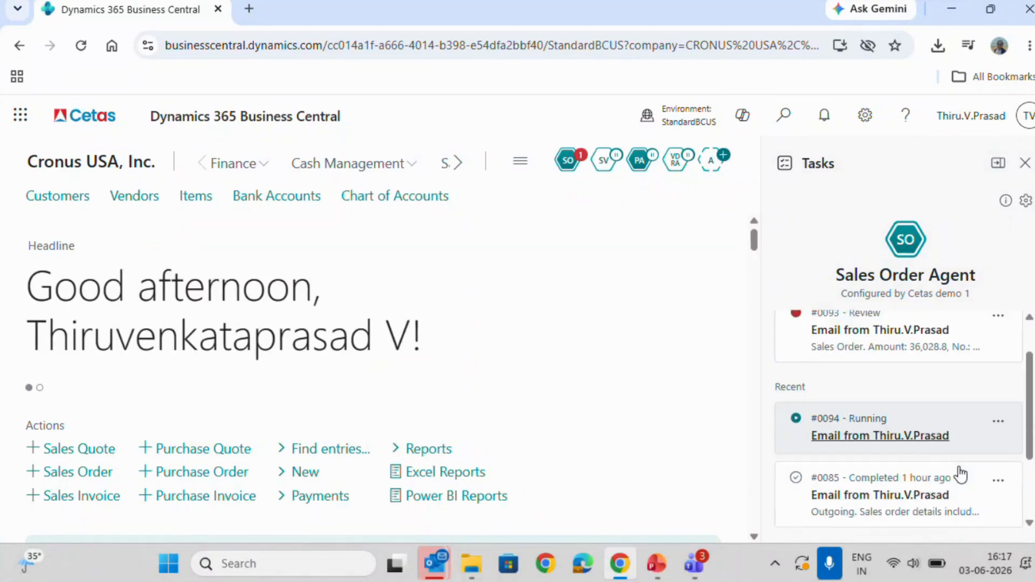
scroll(959, 474, "down", 1)
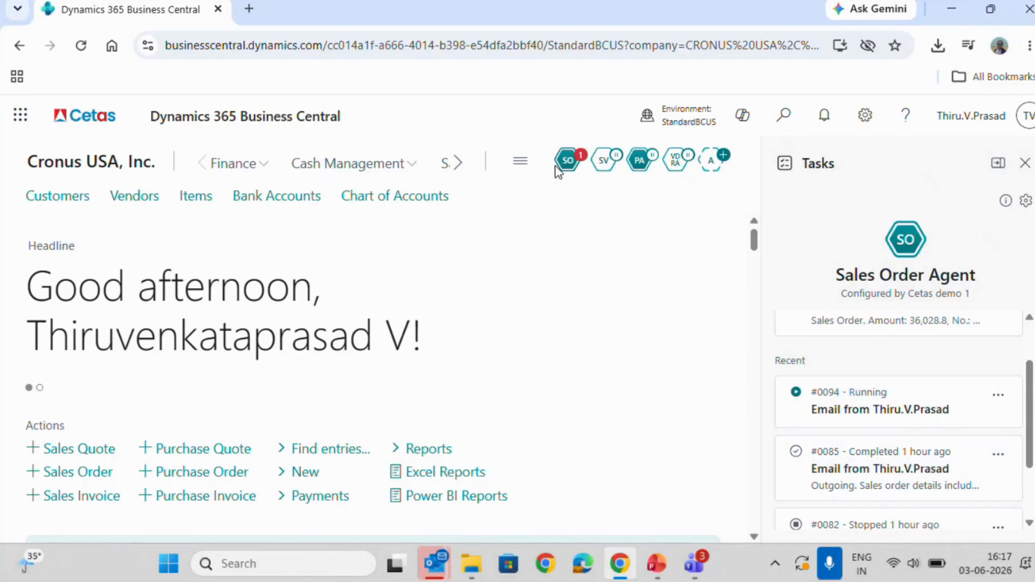
mouse_move(564, 170)
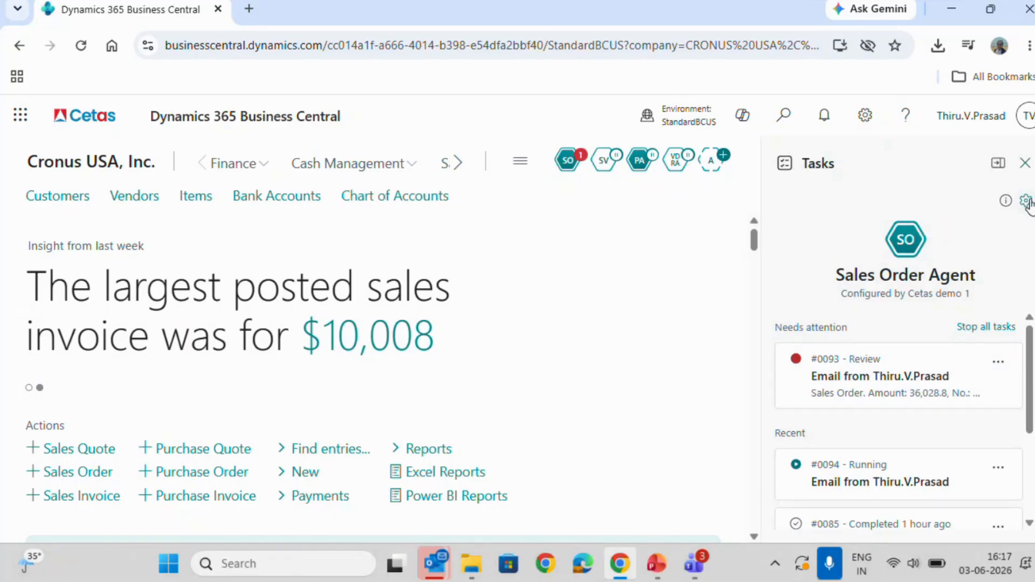
Open the Sales Order Agent's configuration and review its mailbox settings for monitoring incoming information.
left_click(1026, 201)
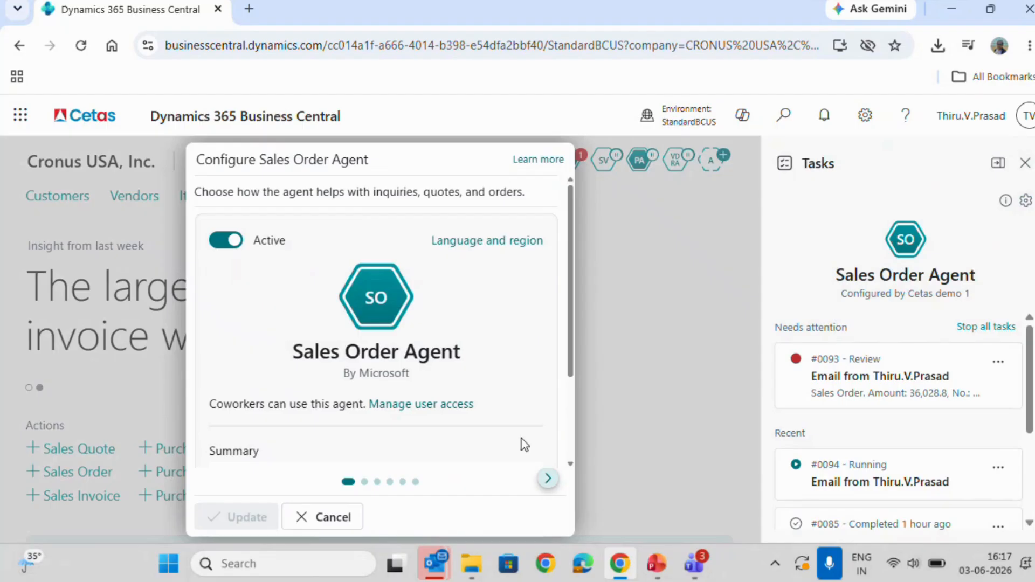
left_click(547, 478)
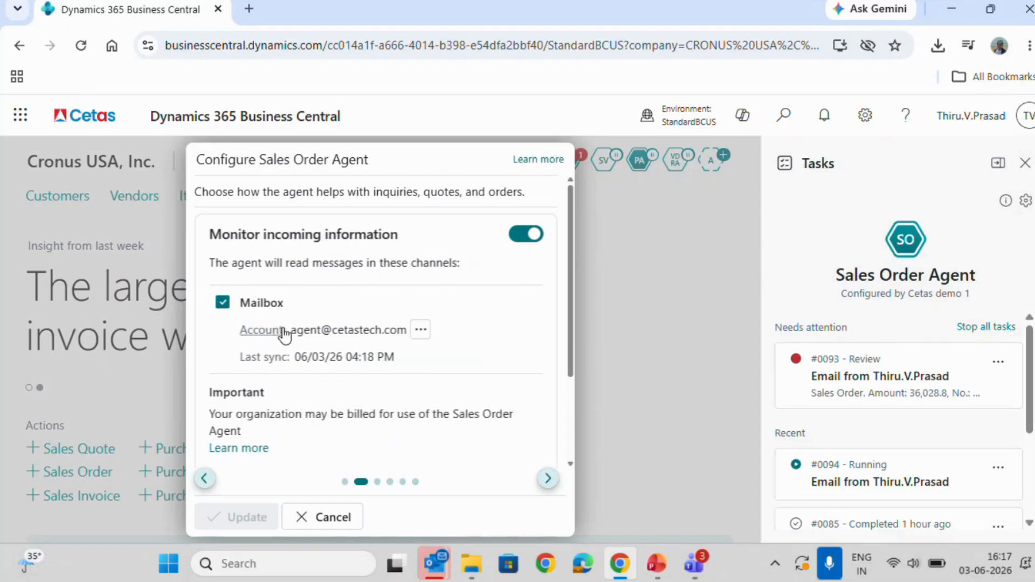
left_click(441, 357)
Review the settings for responding to inquiries, including sender message review and the search for requested items.
left_click(548, 482)
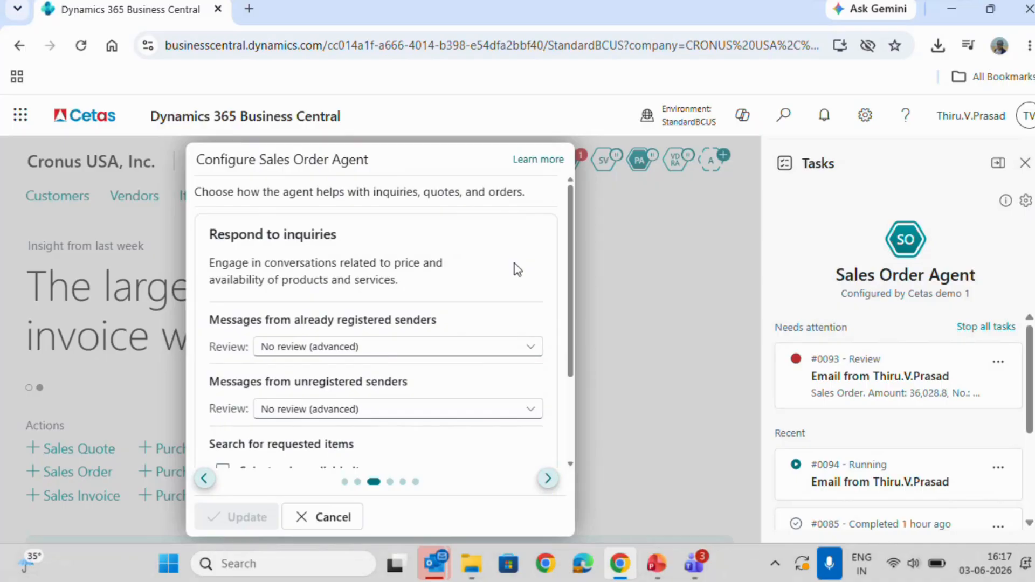
scroll(516, 270, "down", 1)
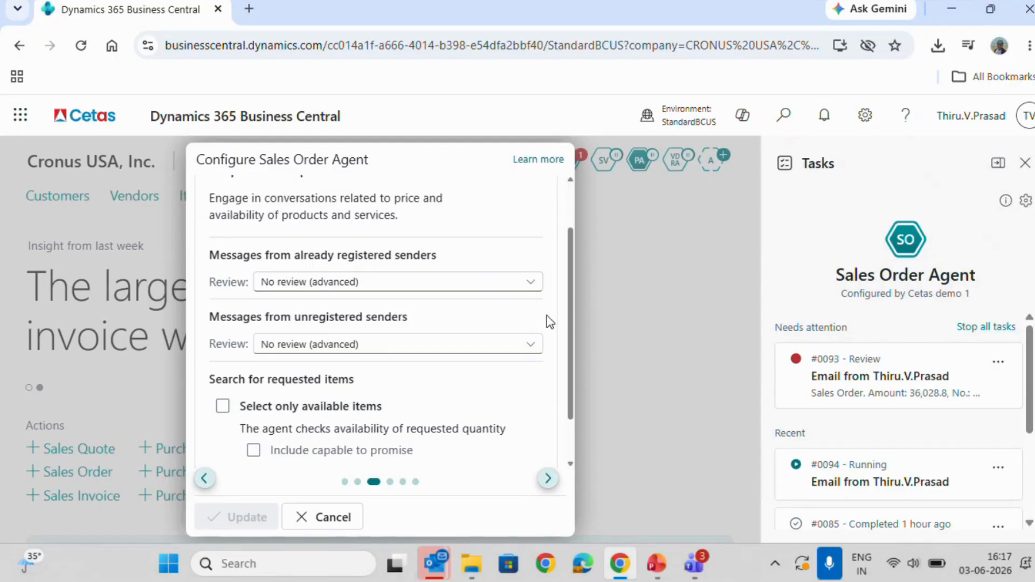
scroll(547, 315, "down", 1)
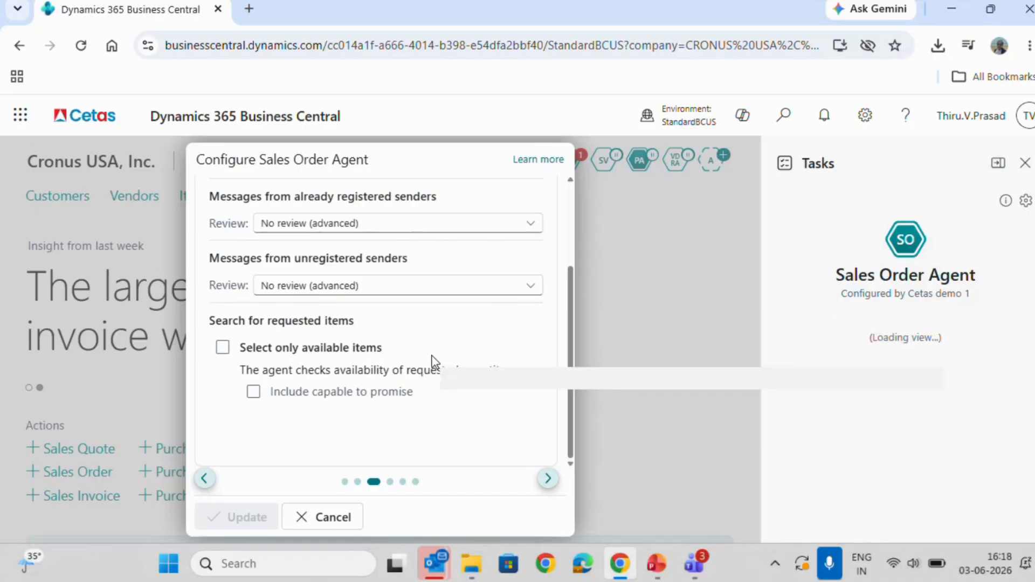
scroll(431, 355, "up", 1)
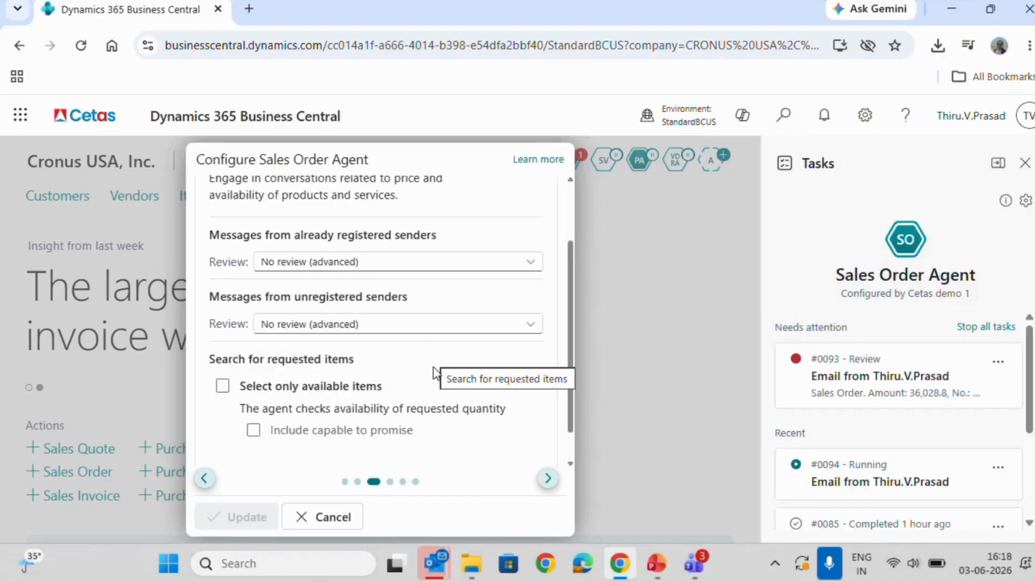
Review the agent's settings for creating sales documents, followed by its email account, incoming mail and processing limit settings.
left_click(548, 478)
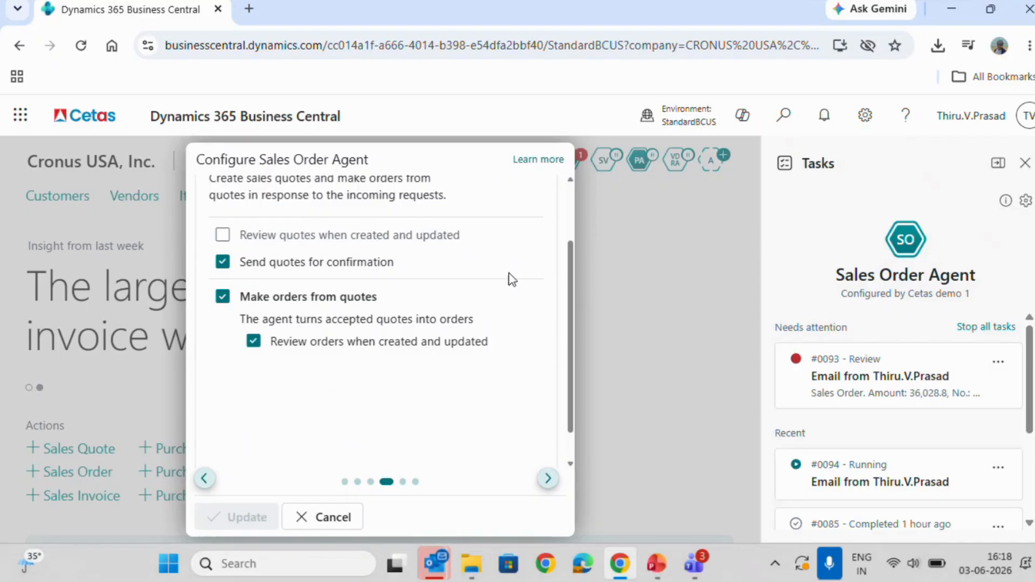
scroll(512, 279, "up", 1)
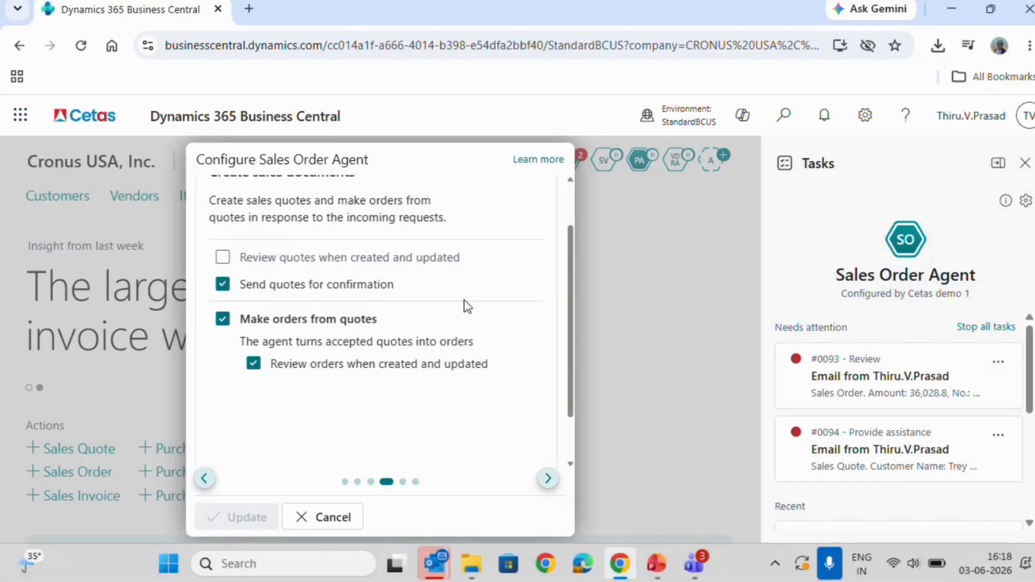
scroll(533, 436, "down", 1)
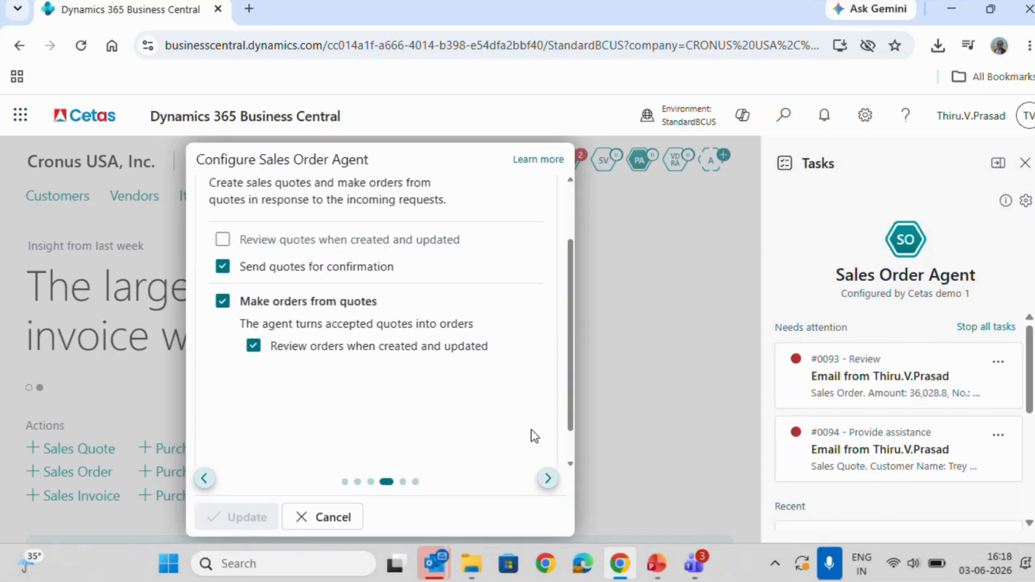
left_click(548, 478)
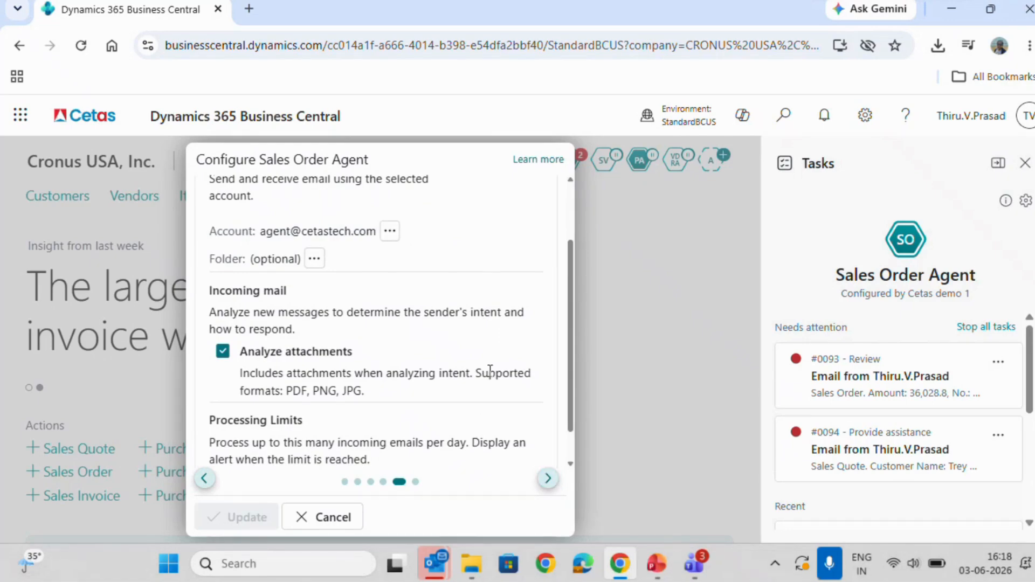
scroll(490, 371, "down", 1)
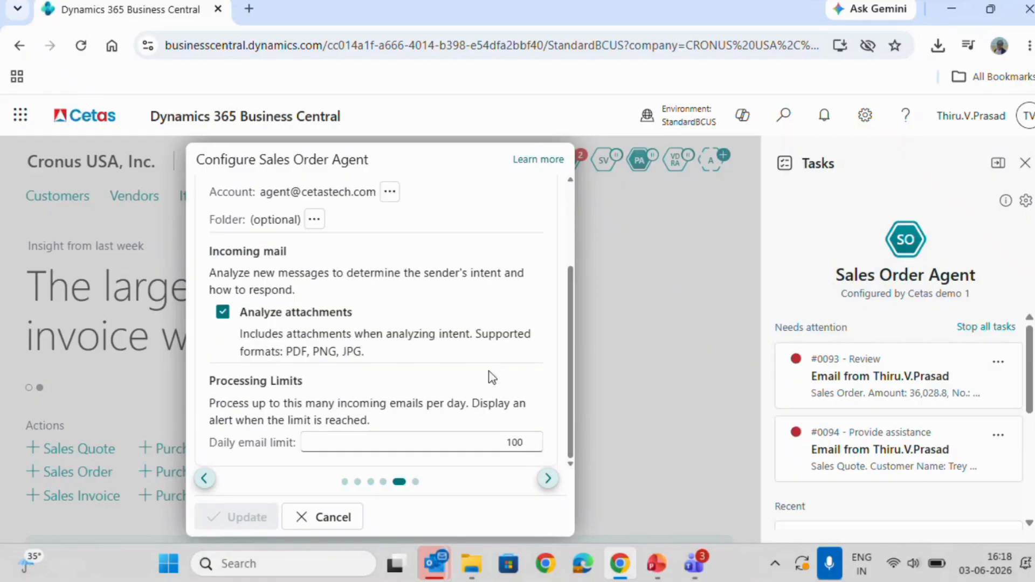
Review the agent's mail signature settings and close the configuration without updating it.
left_click(547, 479)
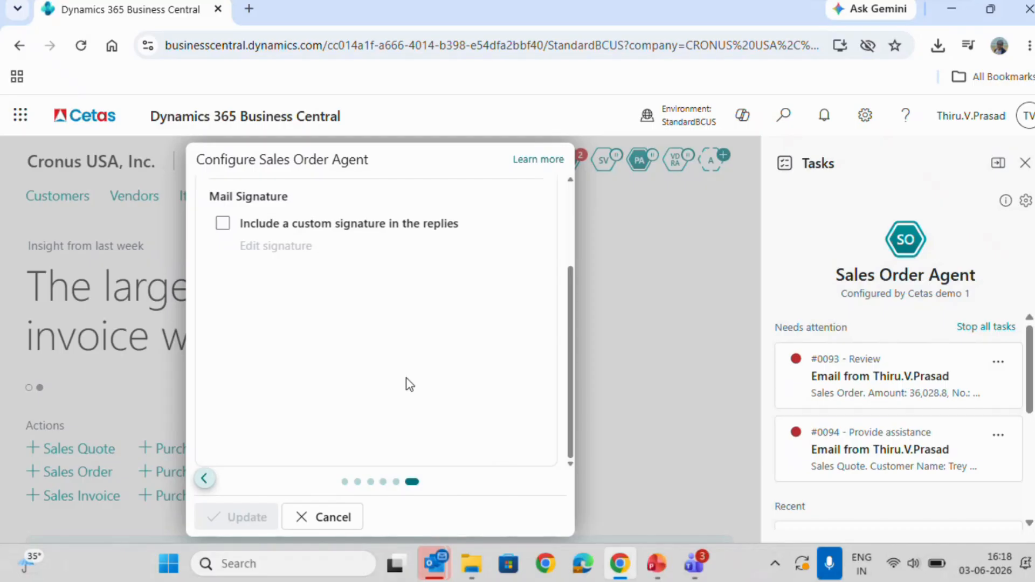
left_click(317, 518)
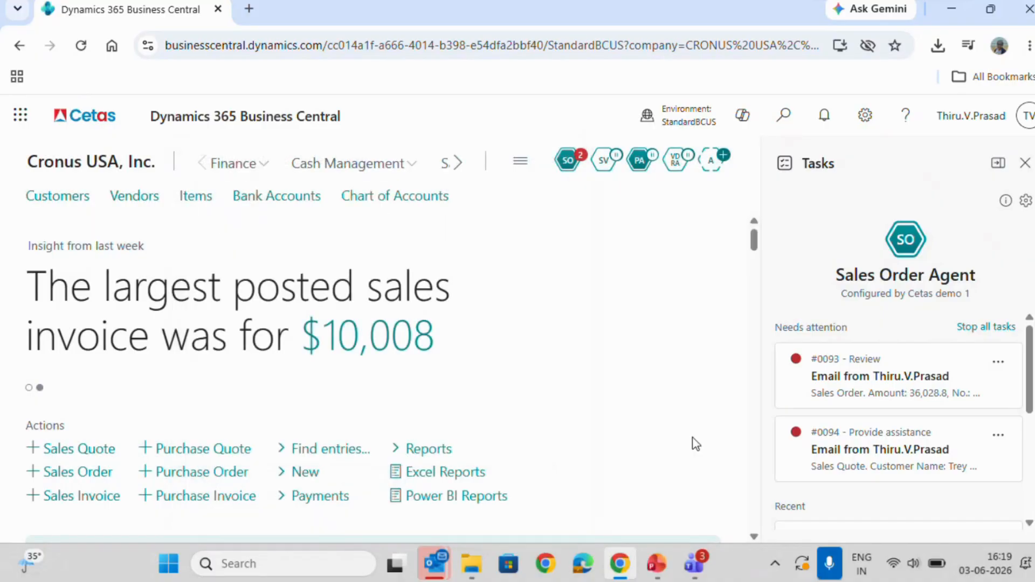
Open task #0094 and review its incoming quote request email and the agent's sales quote step for Trey Research.
left_click(969, 472)
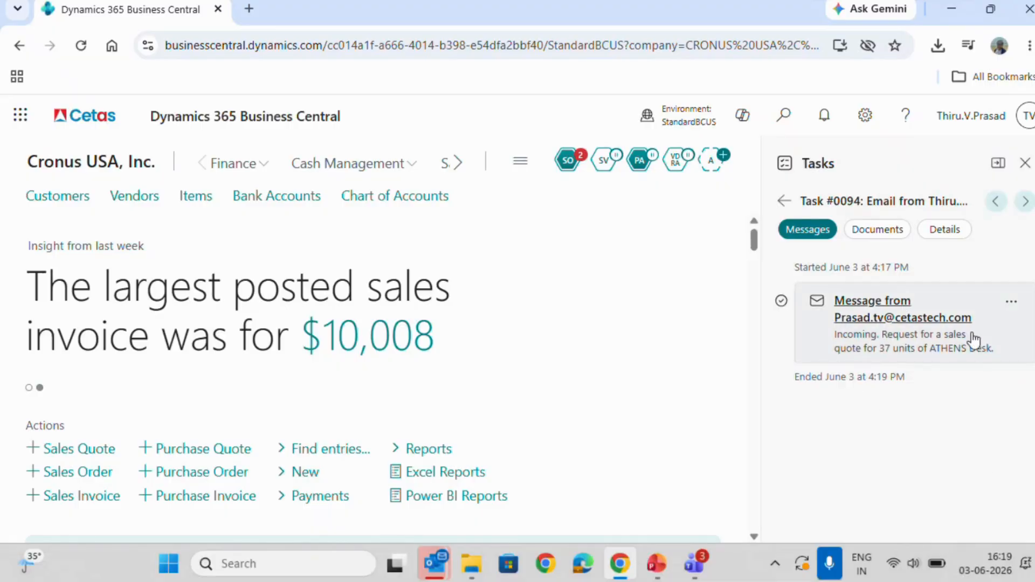
left_click(876, 318)
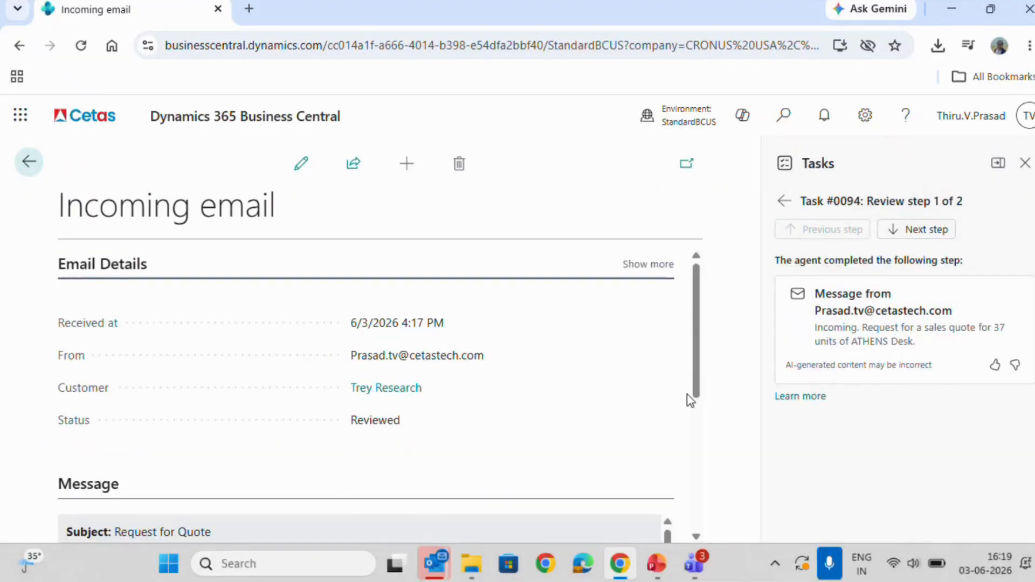
scroll(632, 411, "down", 5)
scroll(632, 410, "down", 1)
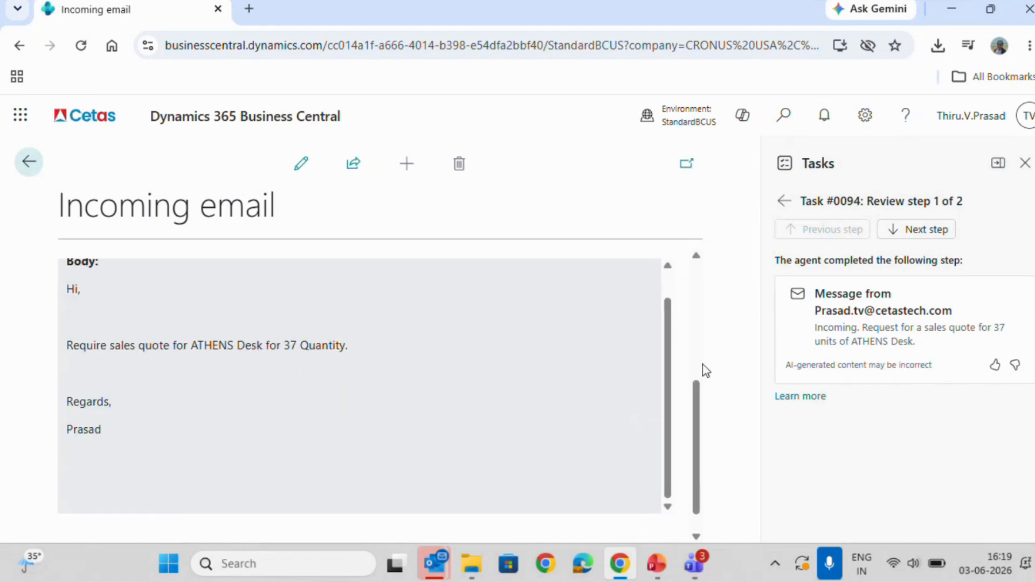
left_click(920, 231)
scroll(896, 356, "down", 3)
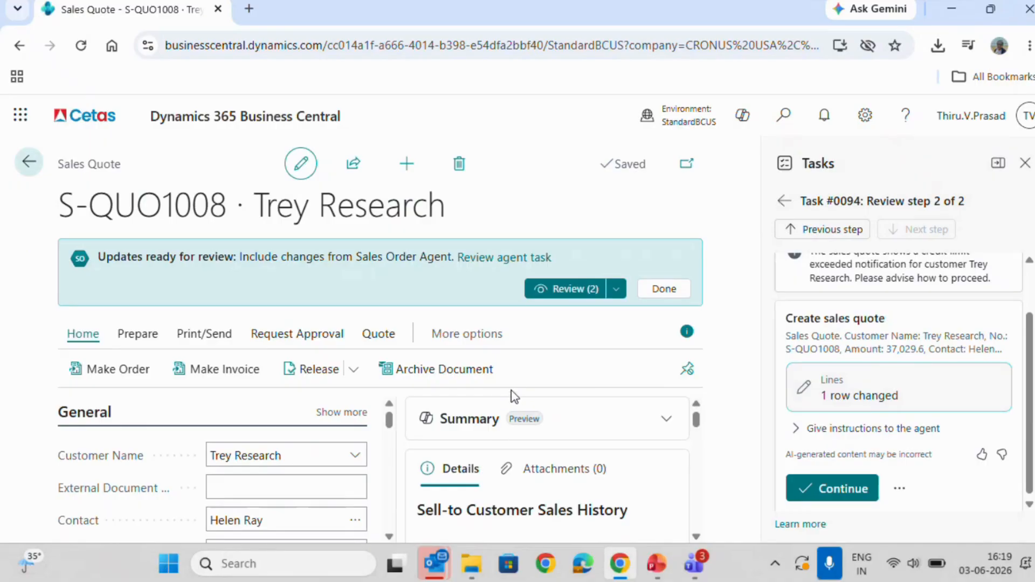
Switch to the Outlook inbox and read the agent's 15:10 "RE: Request for Quote" reply, including the original request below it.
mouse_move(431, 564)
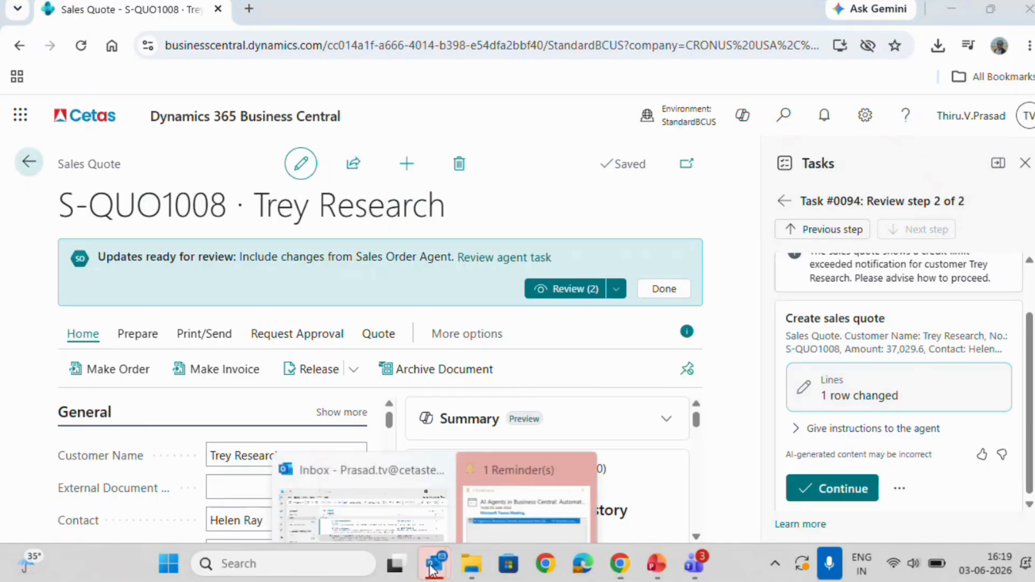
left_click(397, 469)
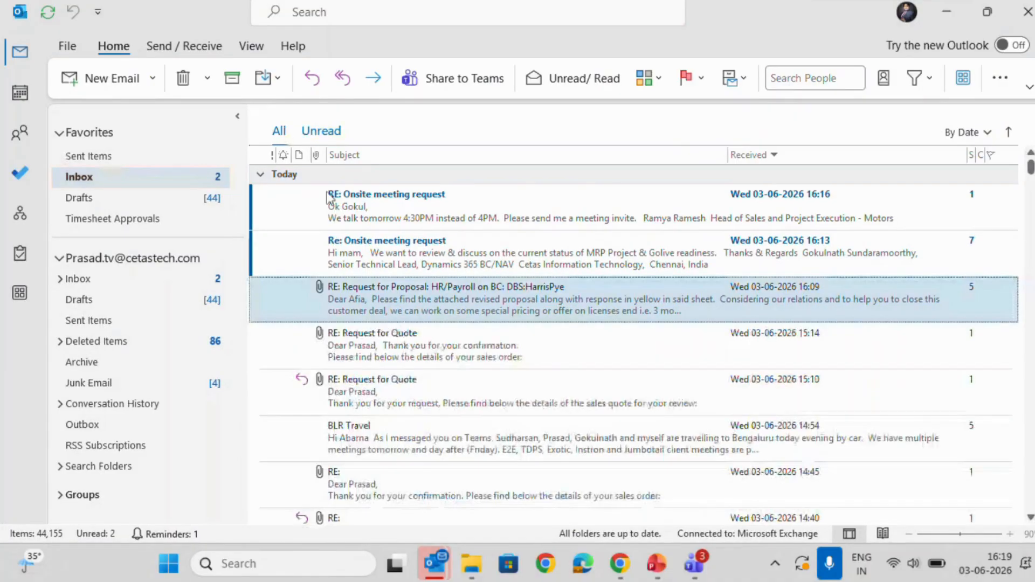
left_click(426, 376)
double_click(439, 396)
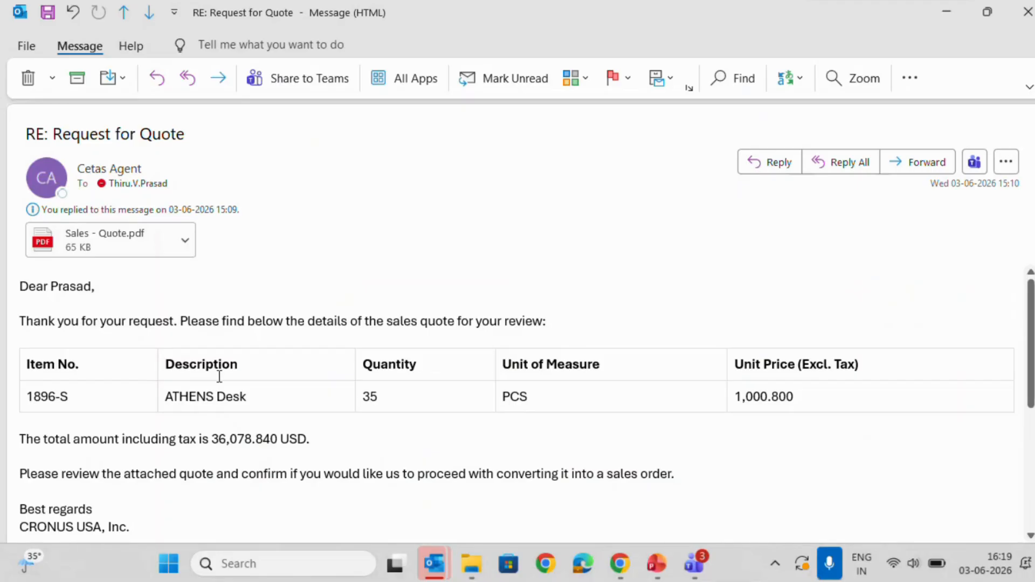
scroll(129, 307, "down", 5)
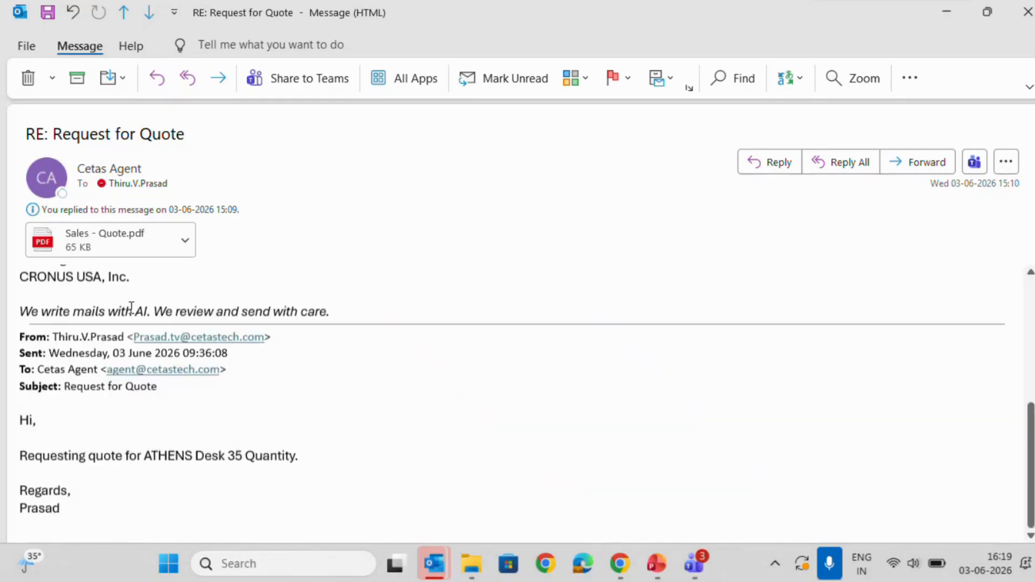
scroll(131, 307, "down", 1)
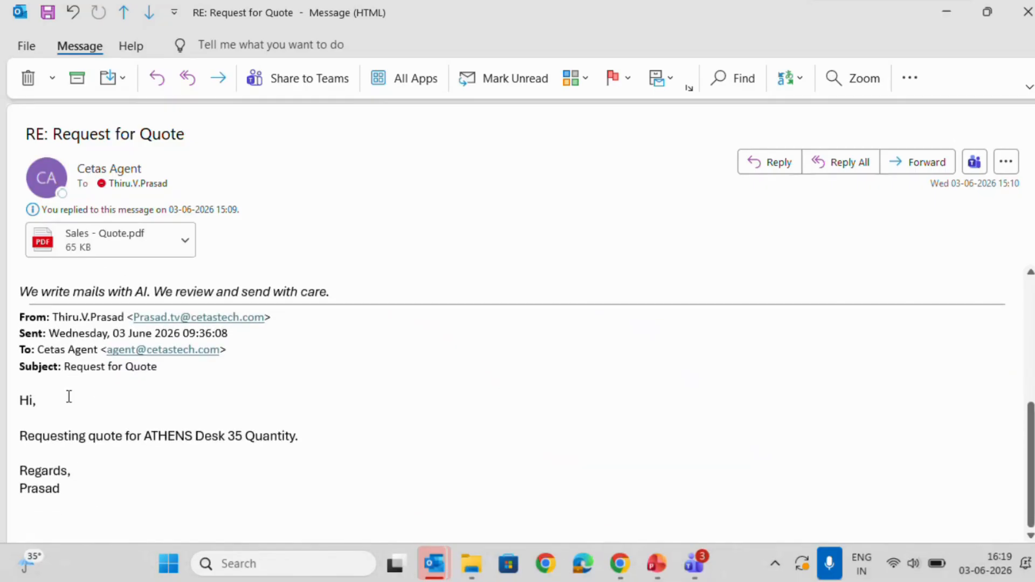
scroll(203, 418, "up", 3)
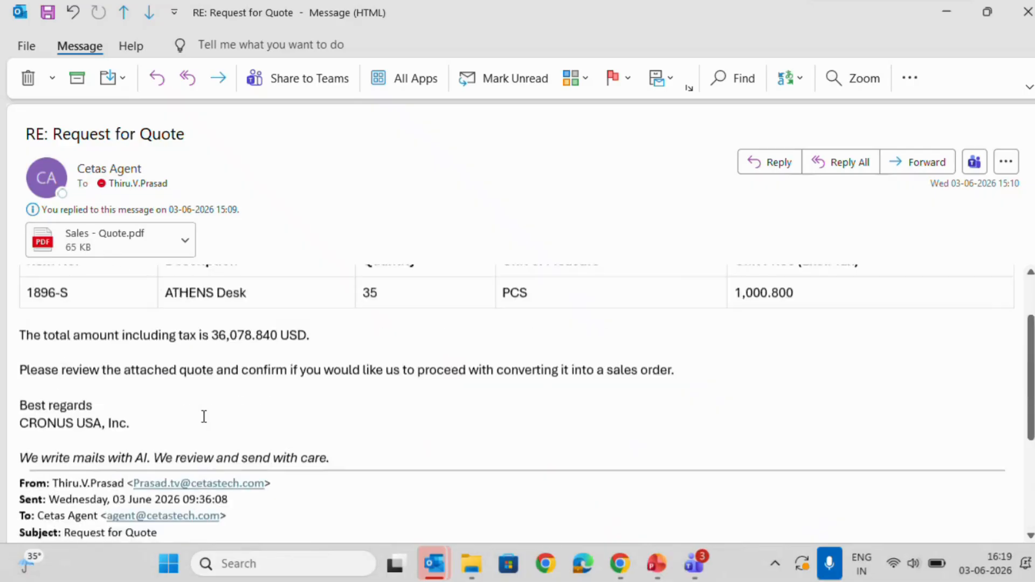
scroll(203, 416, "up", 2)
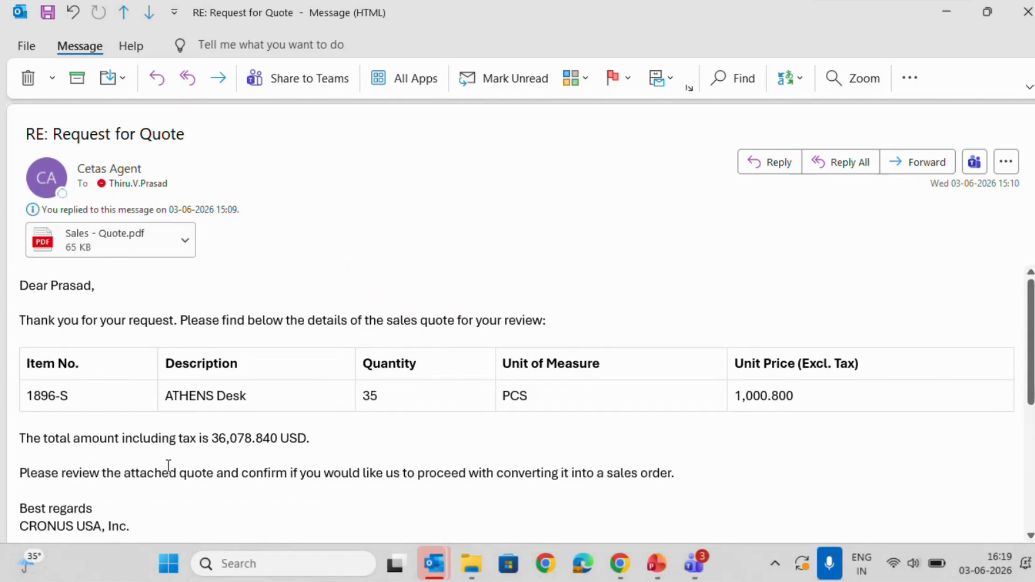
Open the attached Sales - Quote.pdf, review its lines and totals, and close it along with the quote email.
double_click(115, 232)
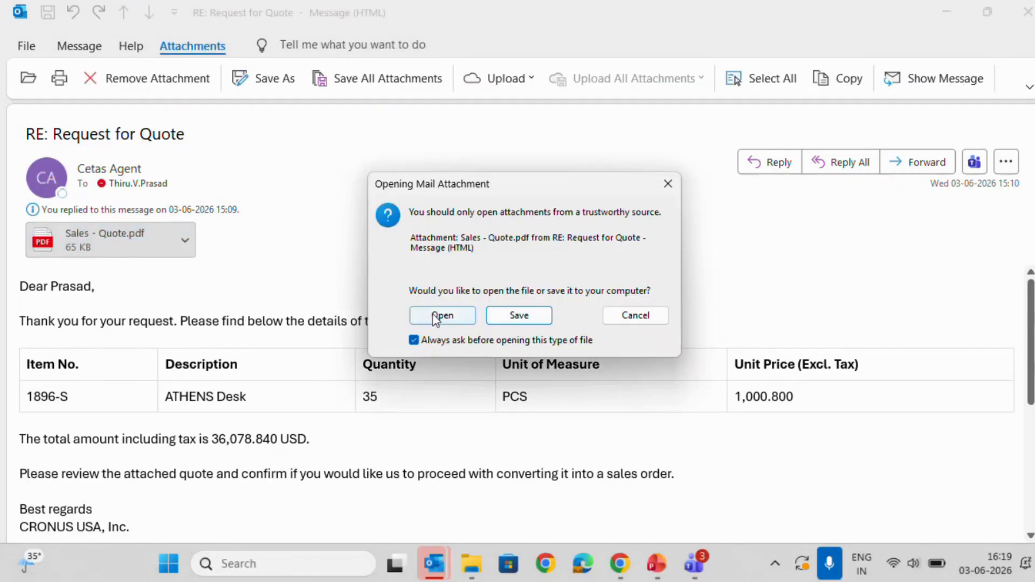
left_click(436, 318)
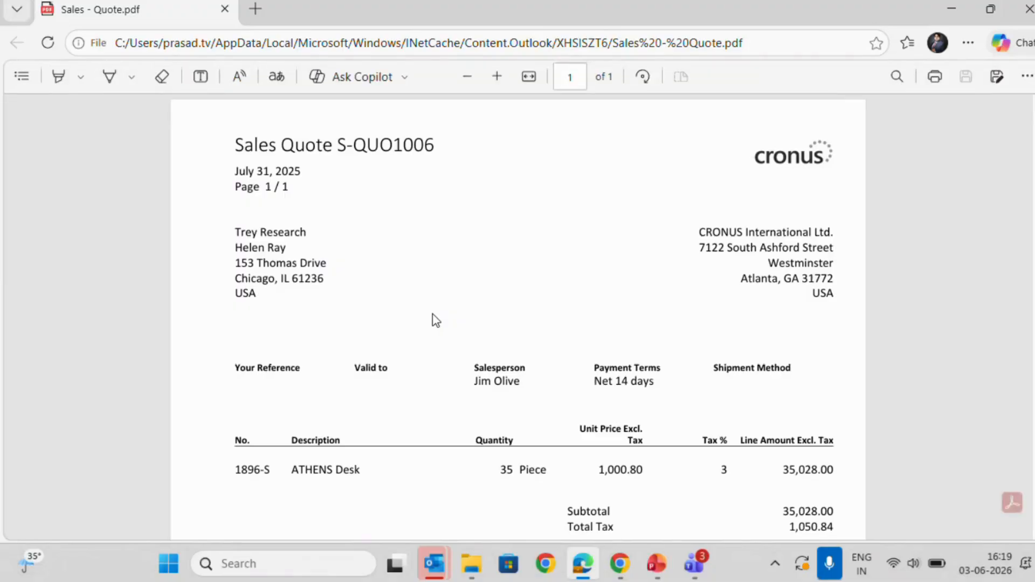
scroll(435, 321, "down", 3)
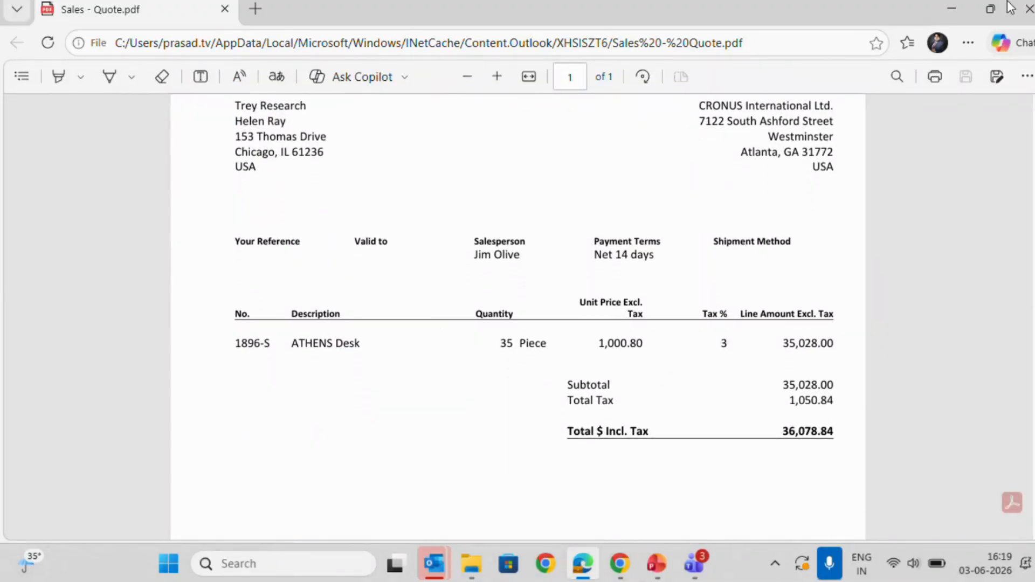
left_click(1027, 9)
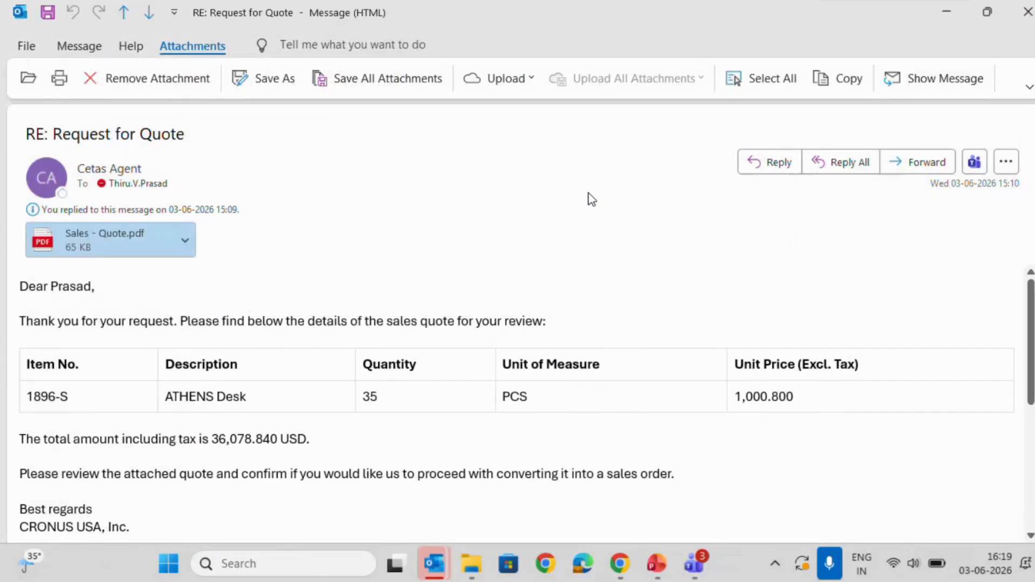
key("Escape")
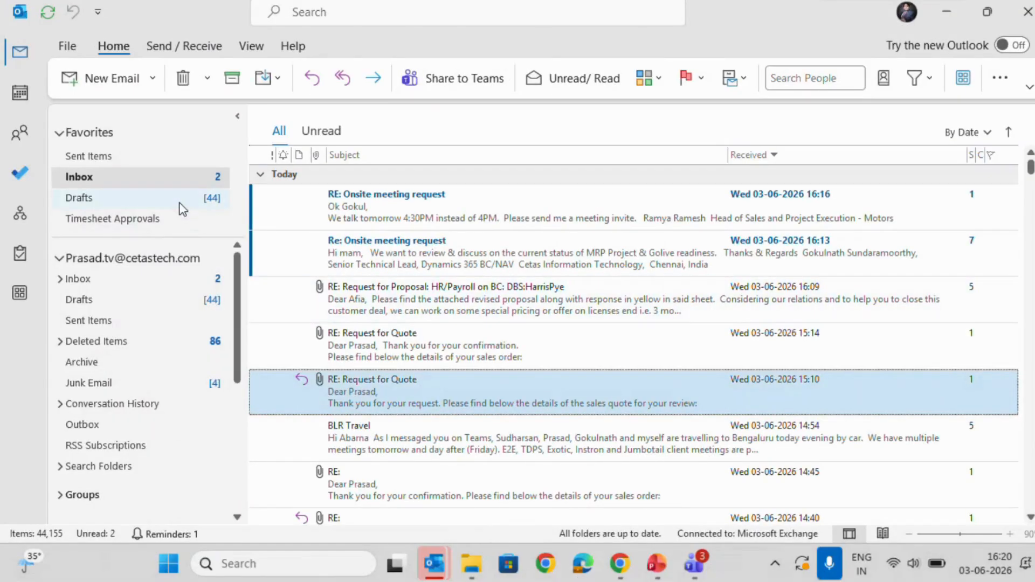
Read the sent "RE: Request for Quote" reply that confirms the quote, and return to the Sent Items list.
left_click(153, 320)
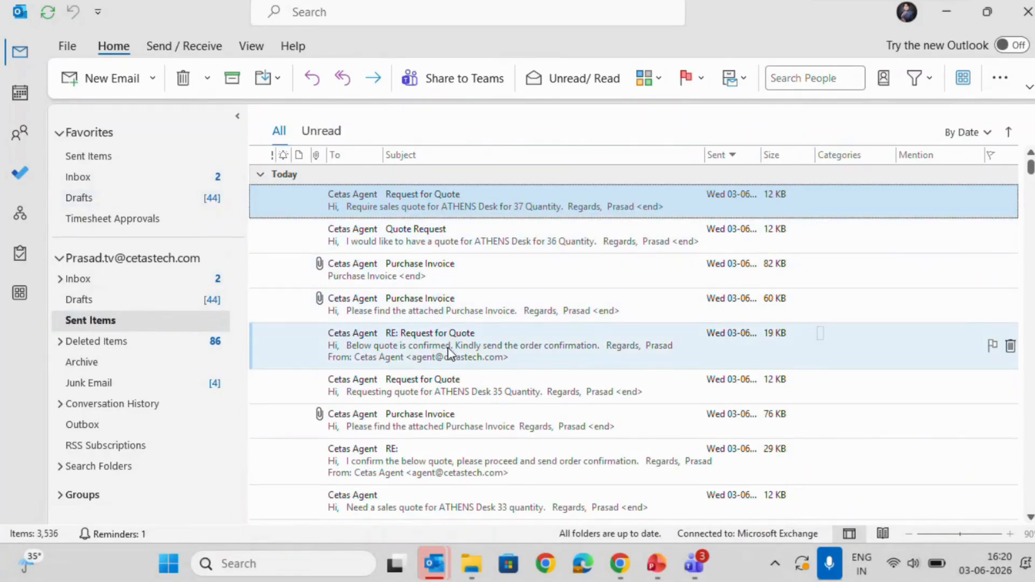
double_click(448, 354)
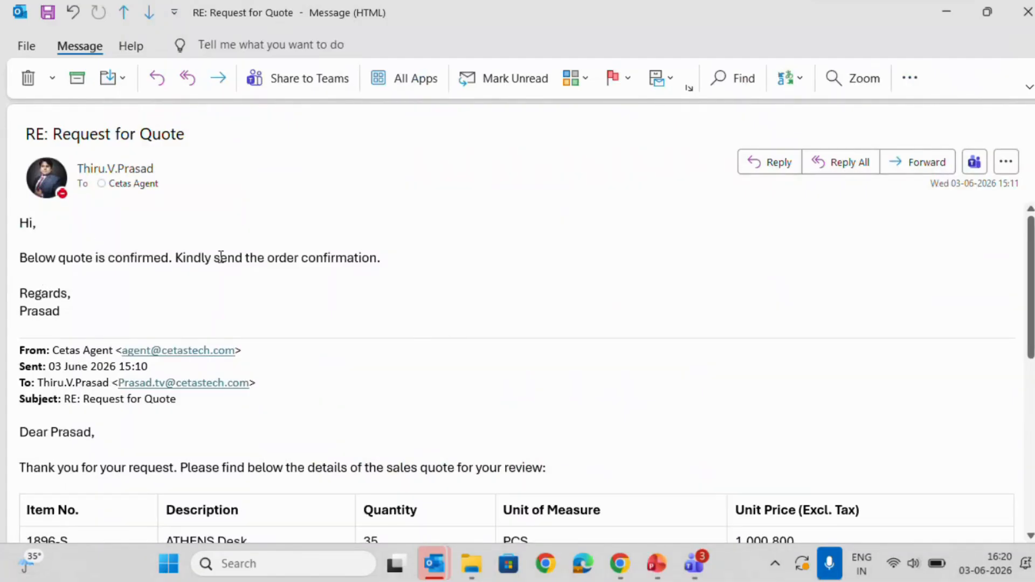
key("alt+Tab")
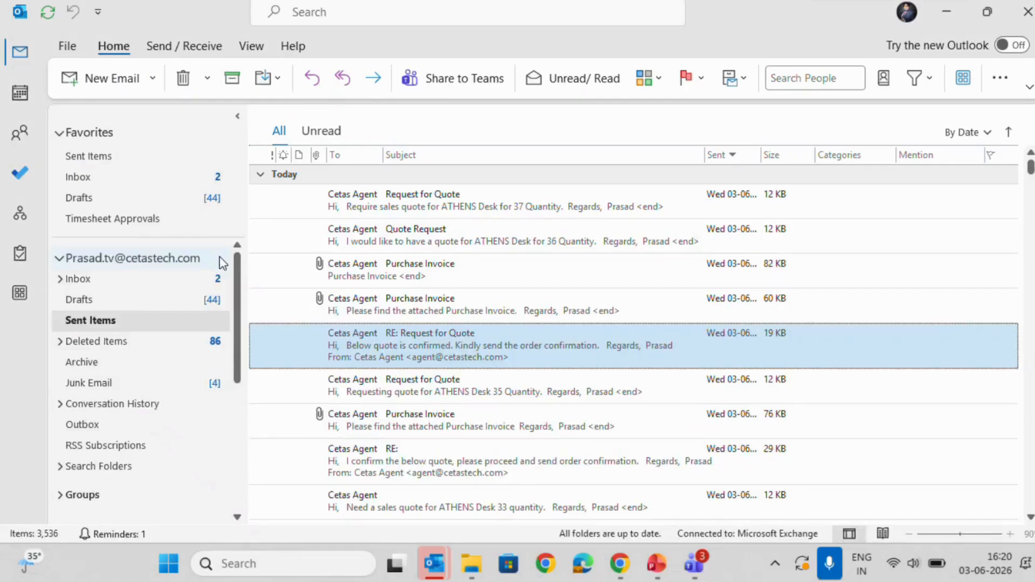
key("alt+Tab")
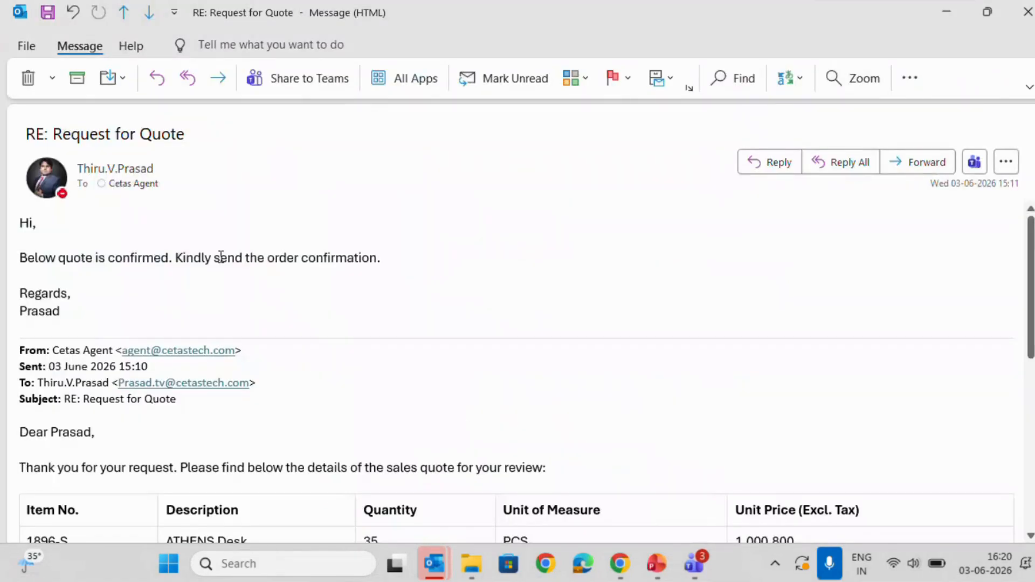
key("alt+Tab")
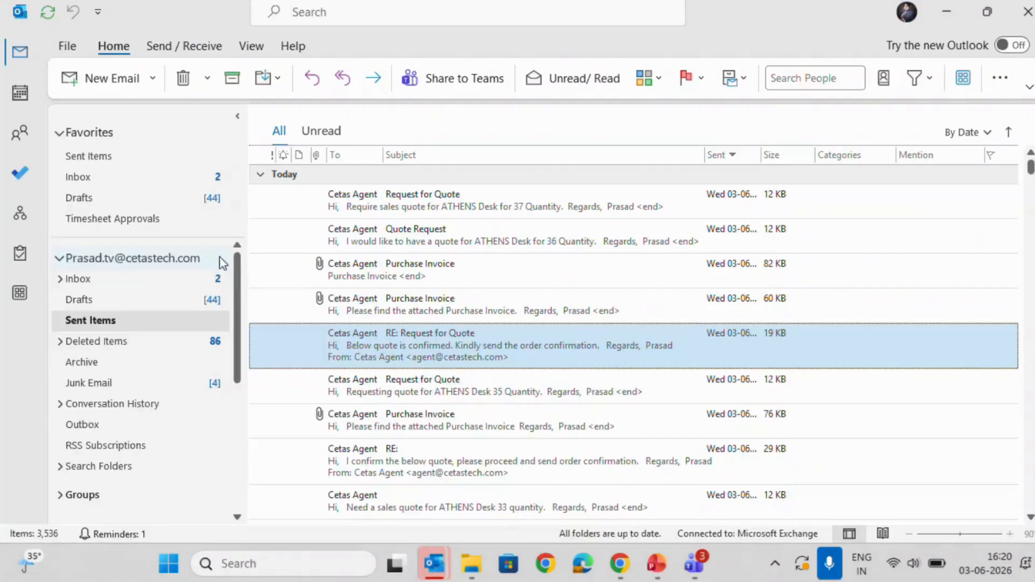
Open the agent's 15:14 "RE: Request for Quote" email in the inbox and read the sales order details.
left_click(186, 286)
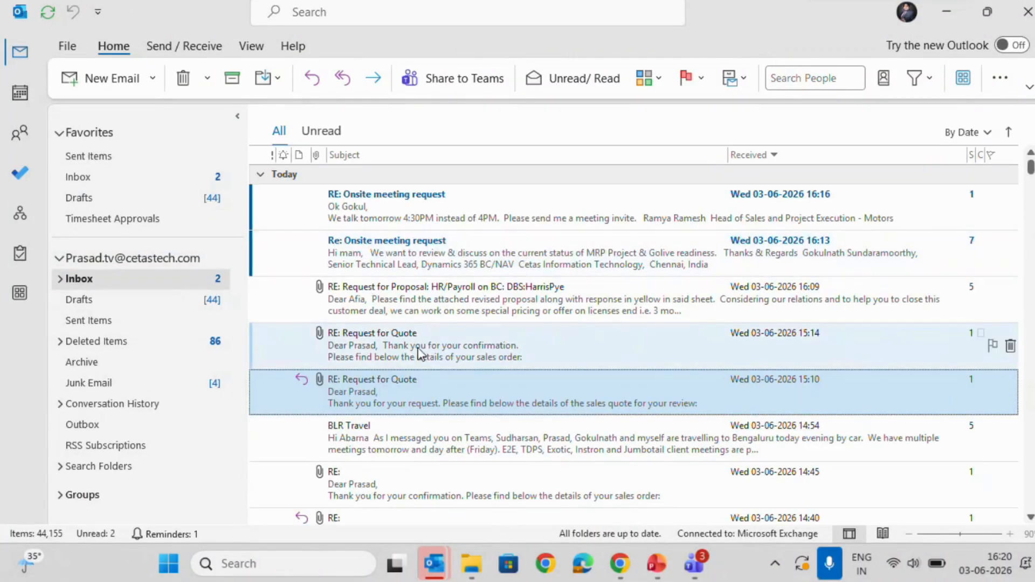
double_click(451, 337)
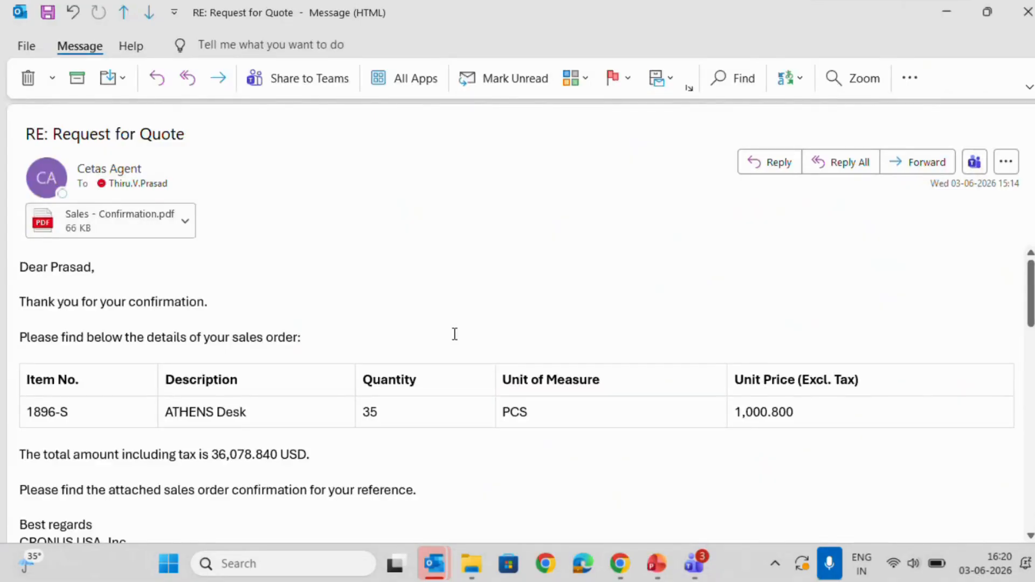
scroll(455, 335, "down", 1)
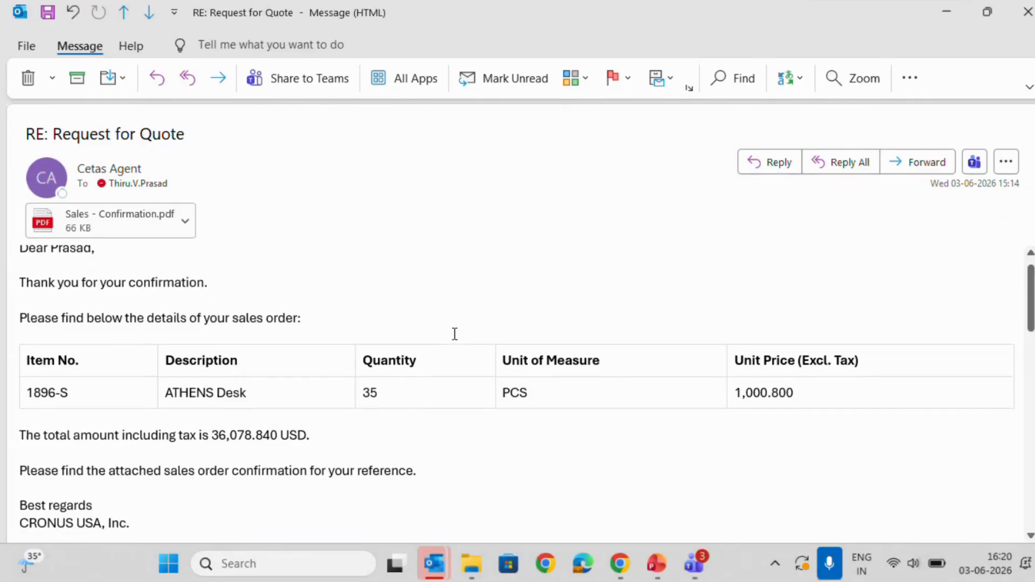
scroll(453, 335, "down", 2)
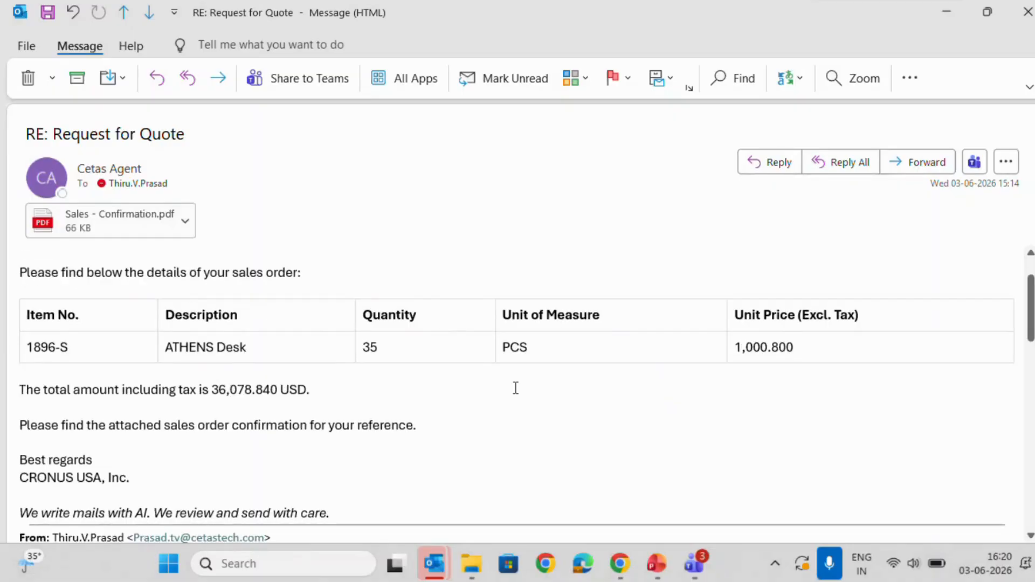
scroll(516, 389, "down", 1)
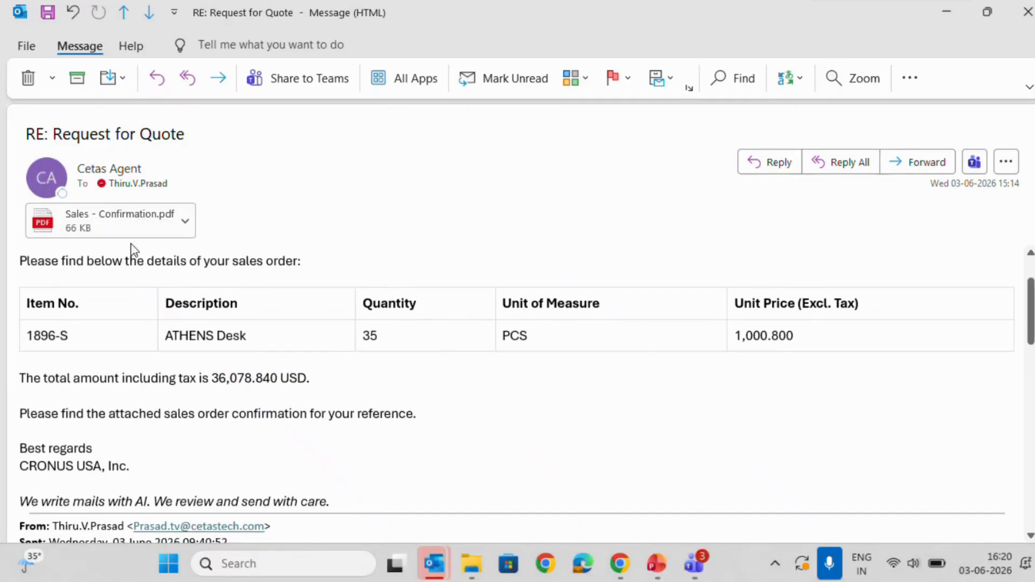
Open the attached Sales - Confirmation.pdf, review the order confirmation's details and totals, and close the PDF.
double_click(129, 227)
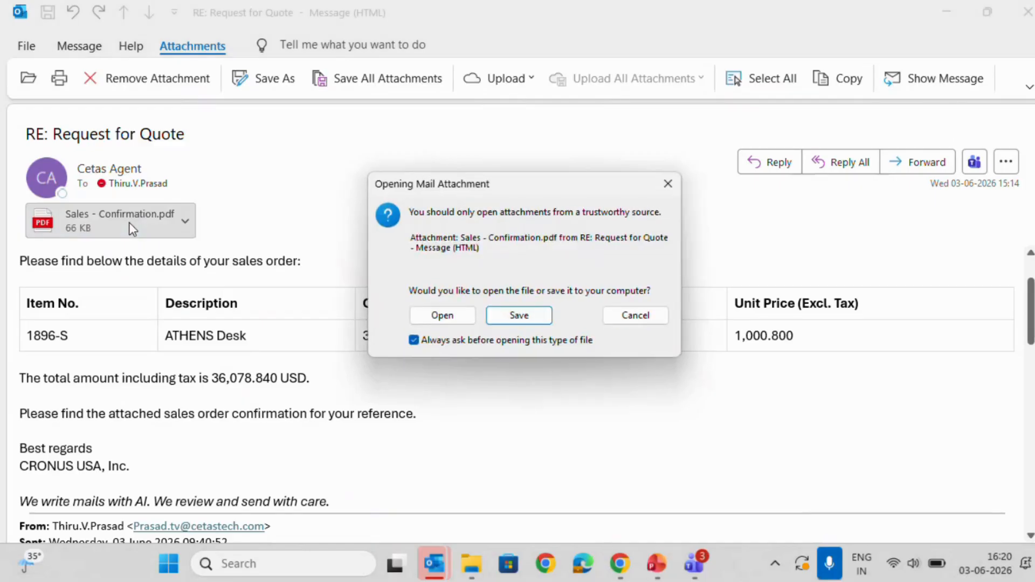
left_click(423, 319)
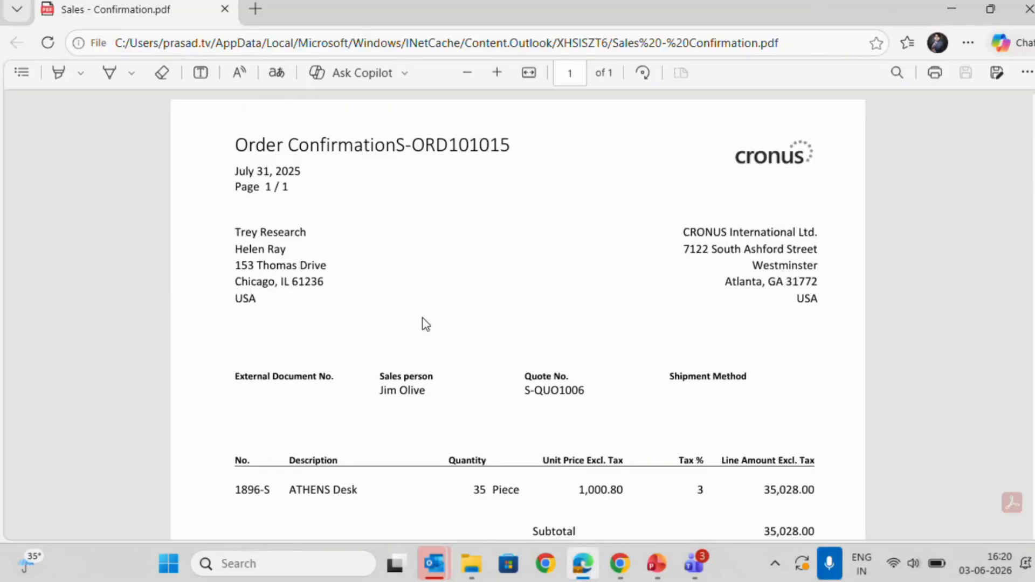
scroll(422, 318, "down", 5)
scroll(426, 324, "up", 4)
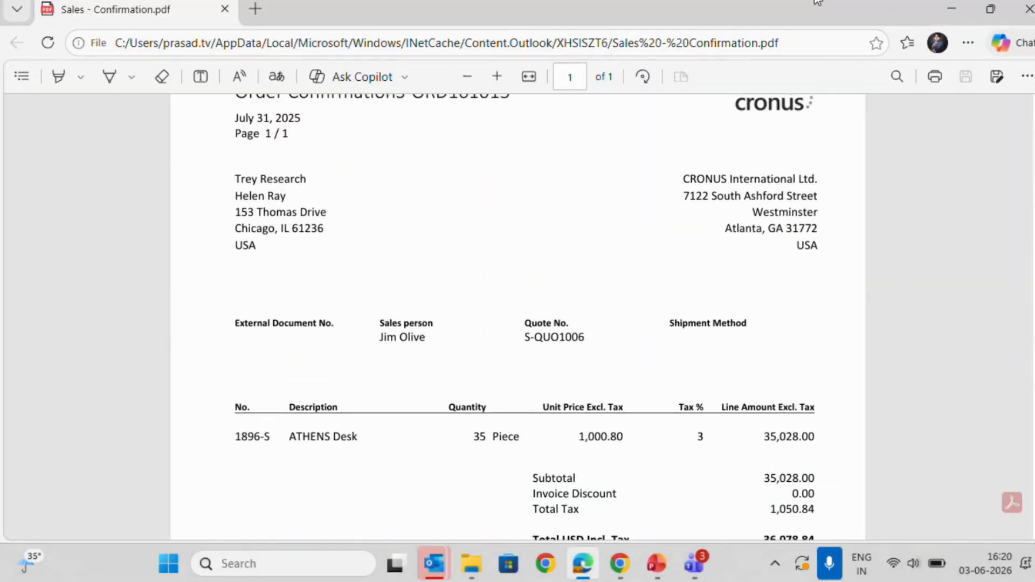
left_click(1026, 9)
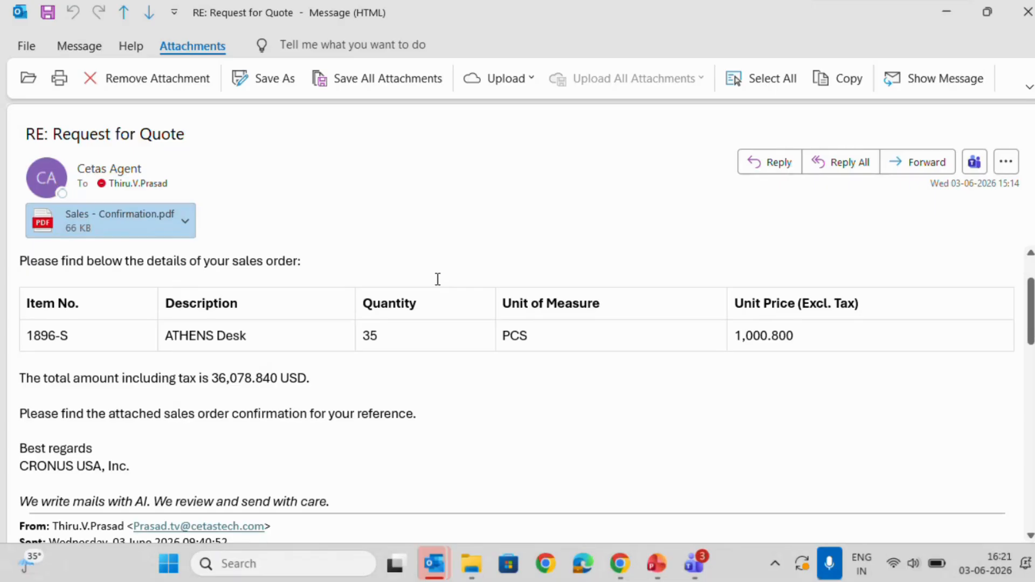
Close the order confirmation email and switch back to the Trey Research sales quote in Business Central.
scroll(438, 279, "up", 3)
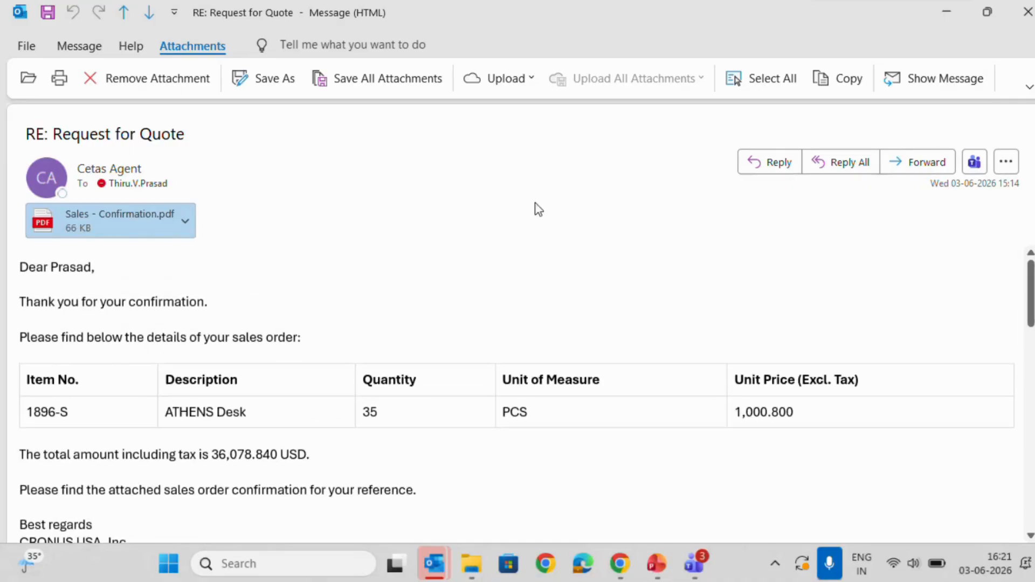
left_click(1027, 11)
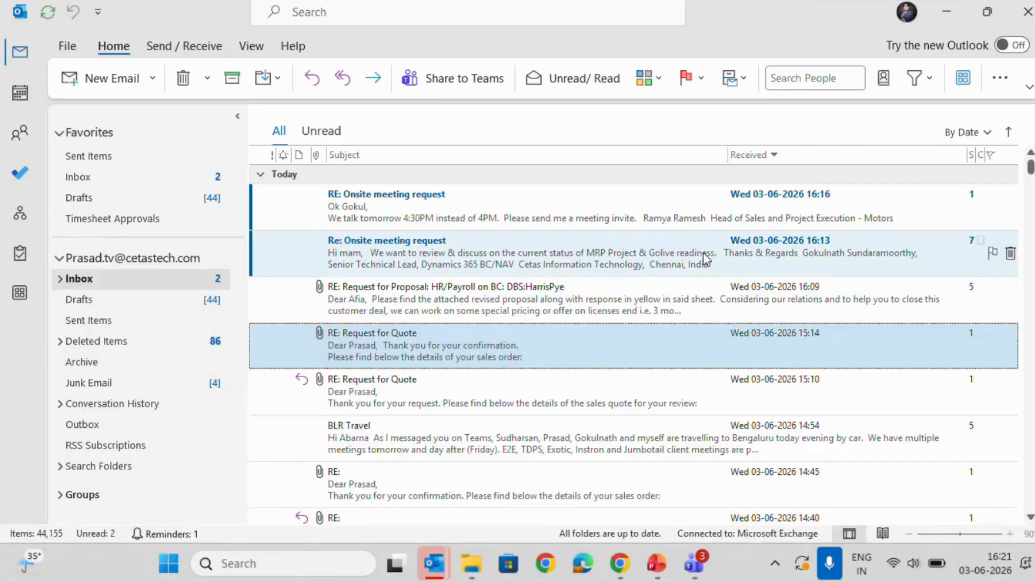
left_click(620, 563)
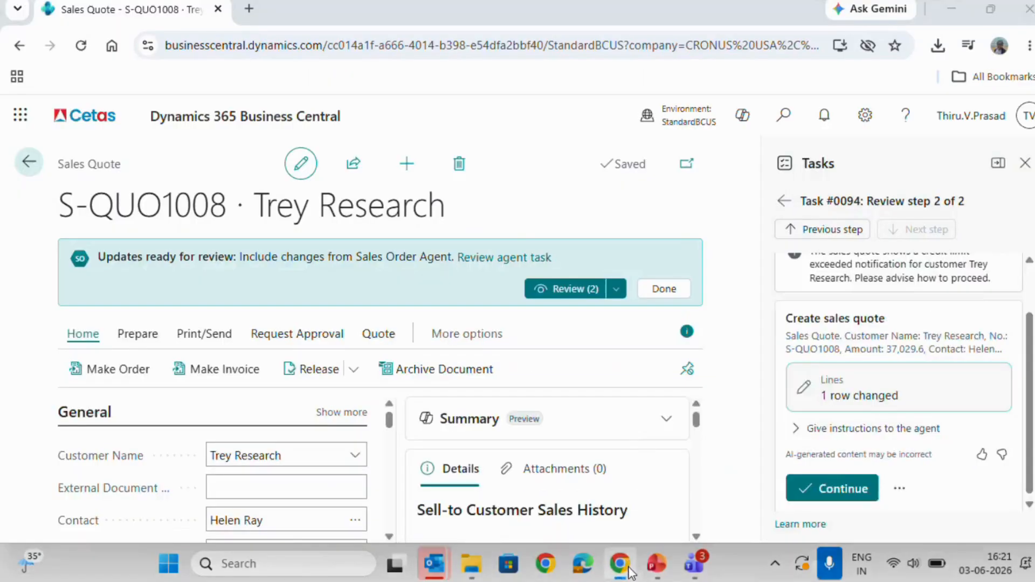
Leave the Trey Research quote review and return to the start of the Sales Order Agent's task list.
scroll(819, 380, "up", 2)
scroll(819, 380, "down", 2)
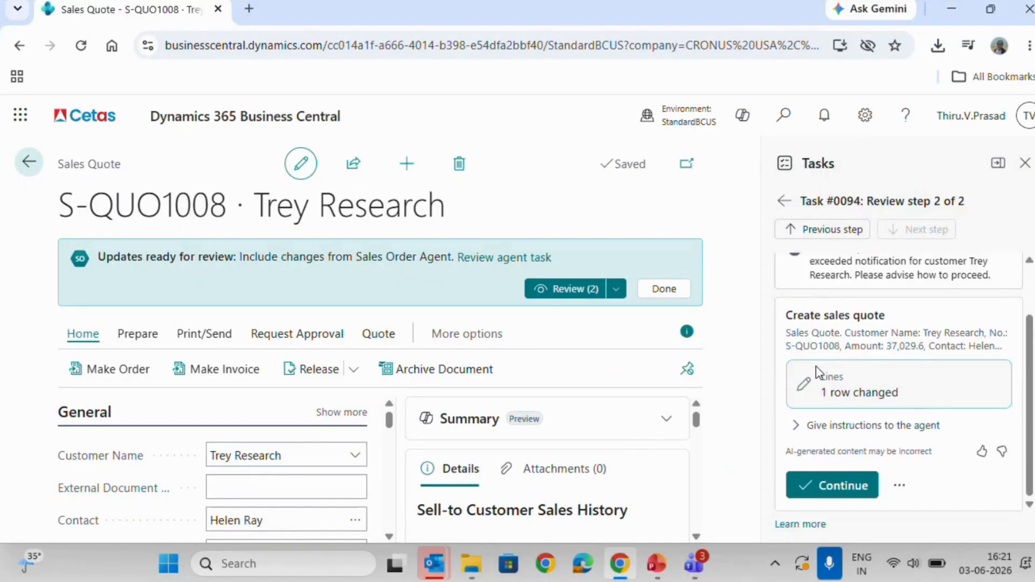
left_click(783, 201)
left_click(783, 202)
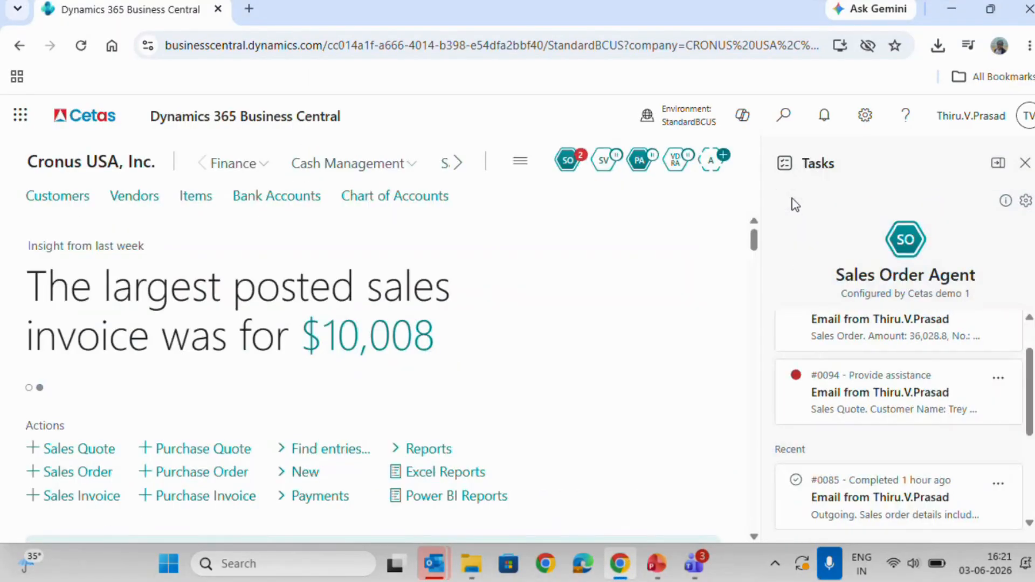
scroll(944, 372, "up", 1)
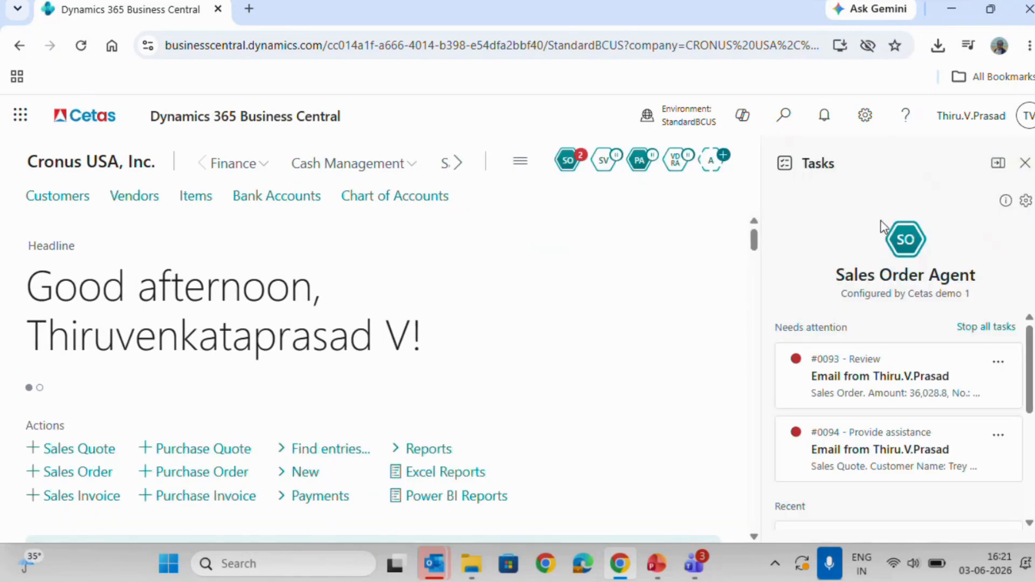
Try to deactivate the Sales Order Agent in its configuration, and close the configuration without saving.
left_click(1026, 200)
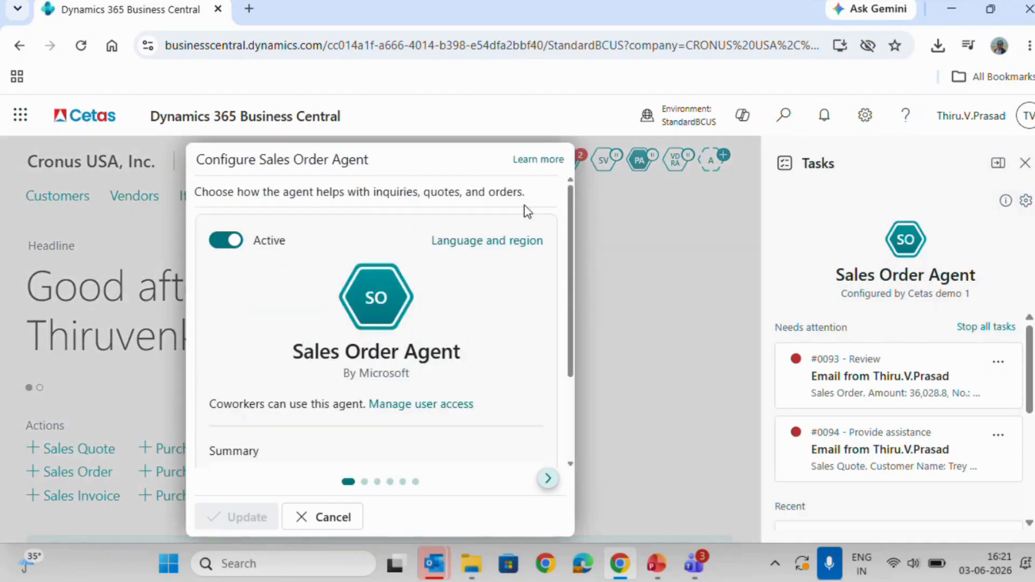
left_click(223, 243)
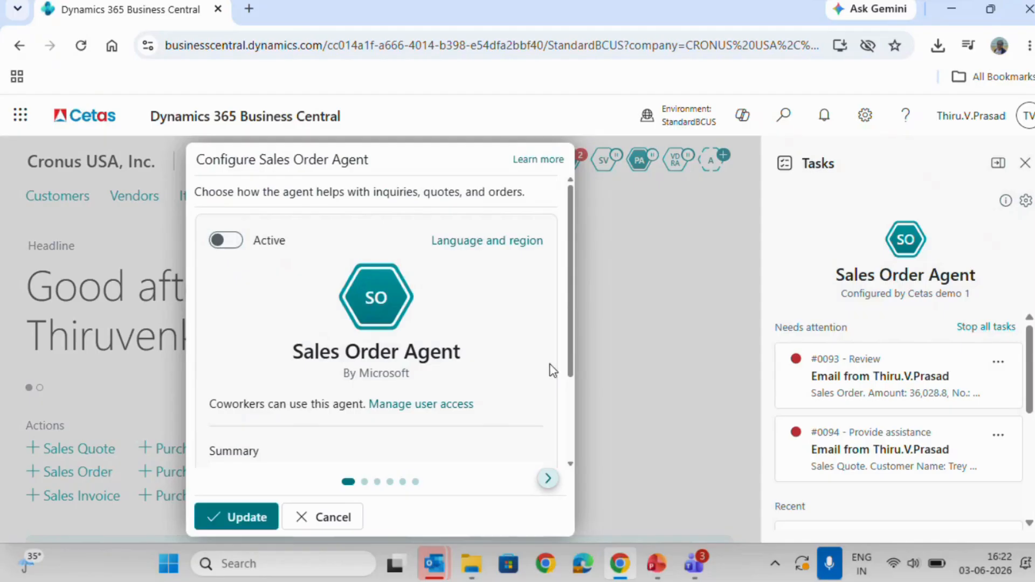
left_click(229, 520)
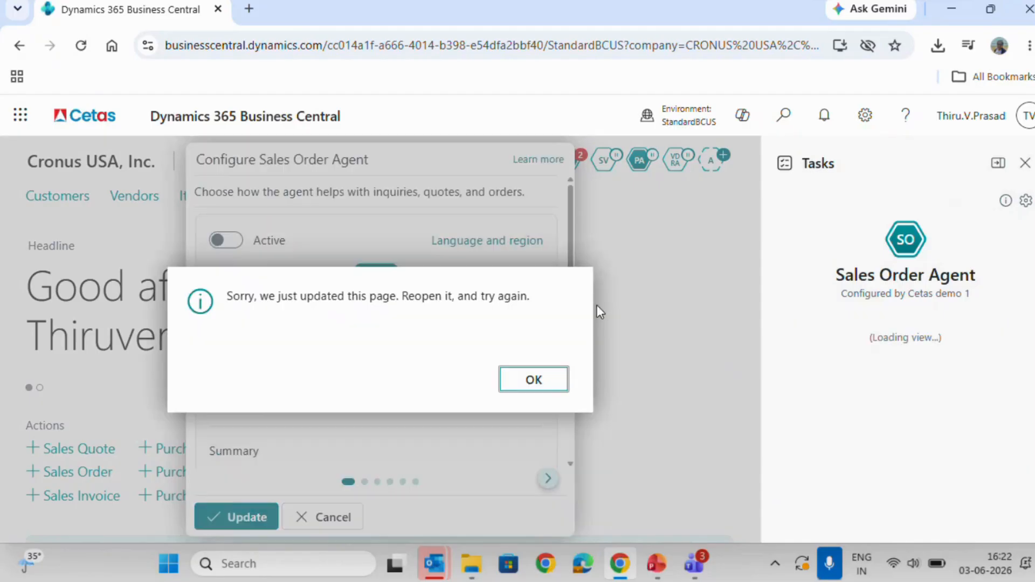
left_click(539, 378)
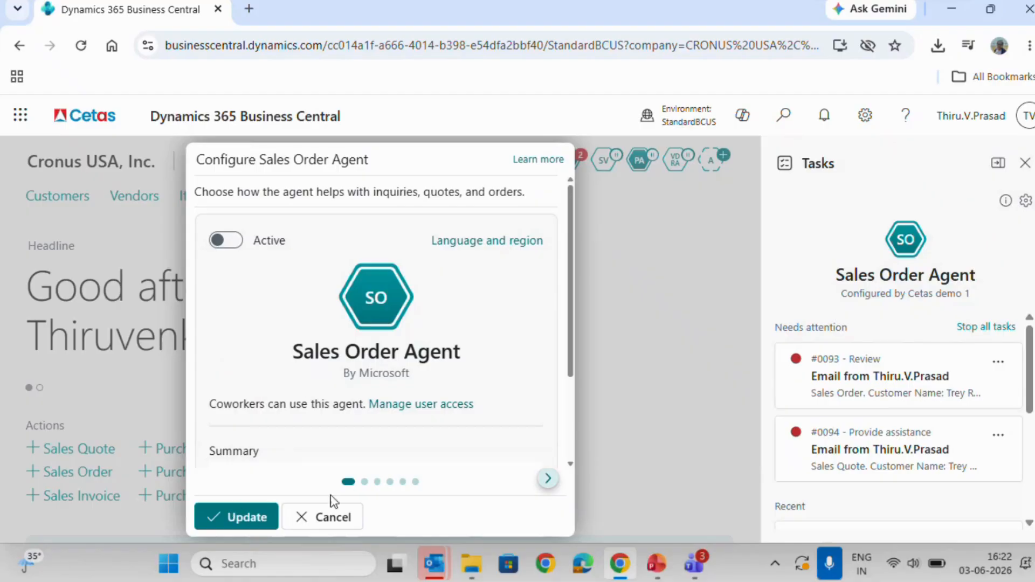
left_click(338, 518)
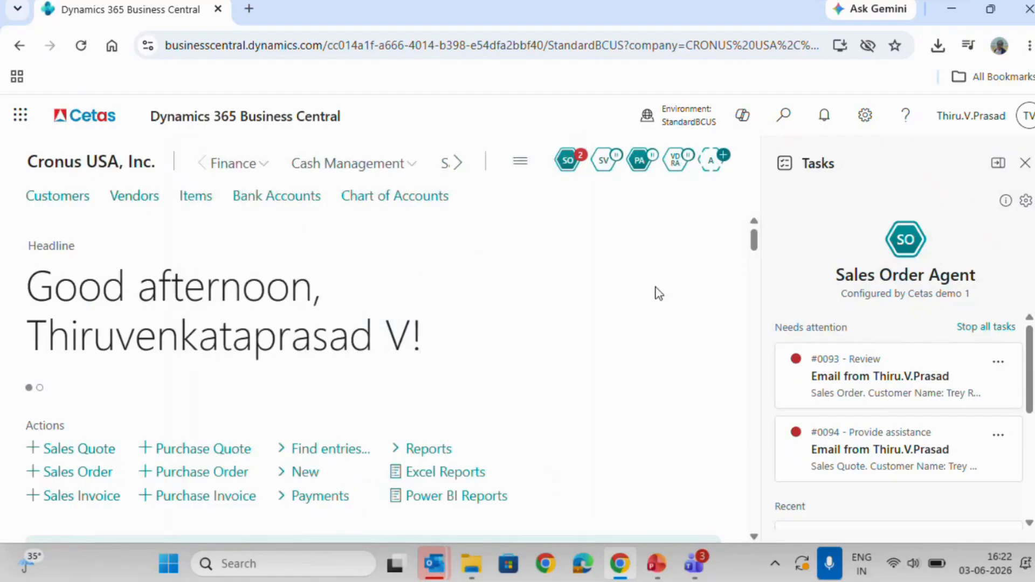
Activate the Payables Agent and decline processing the emails that arrived while mailbox monitoring was disabled.
left_click(640, 160)
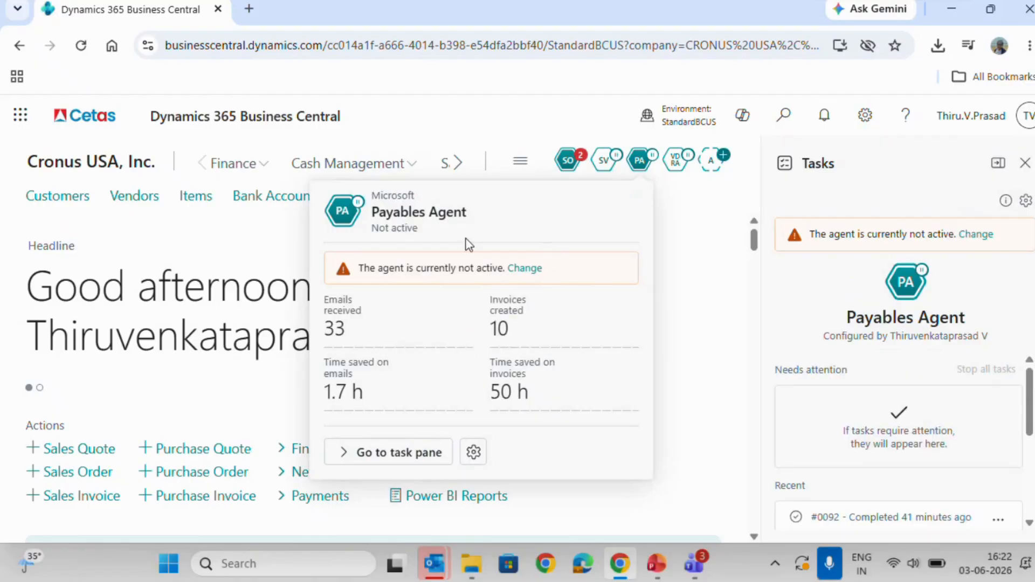
left_click(525, 269)
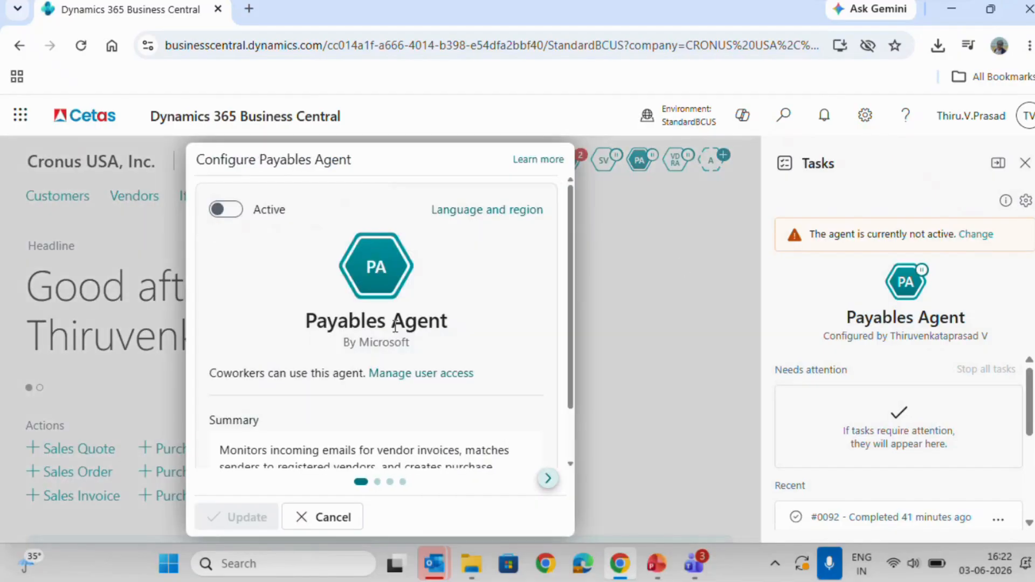
left_click(233, 209)
left_click(235, 522)
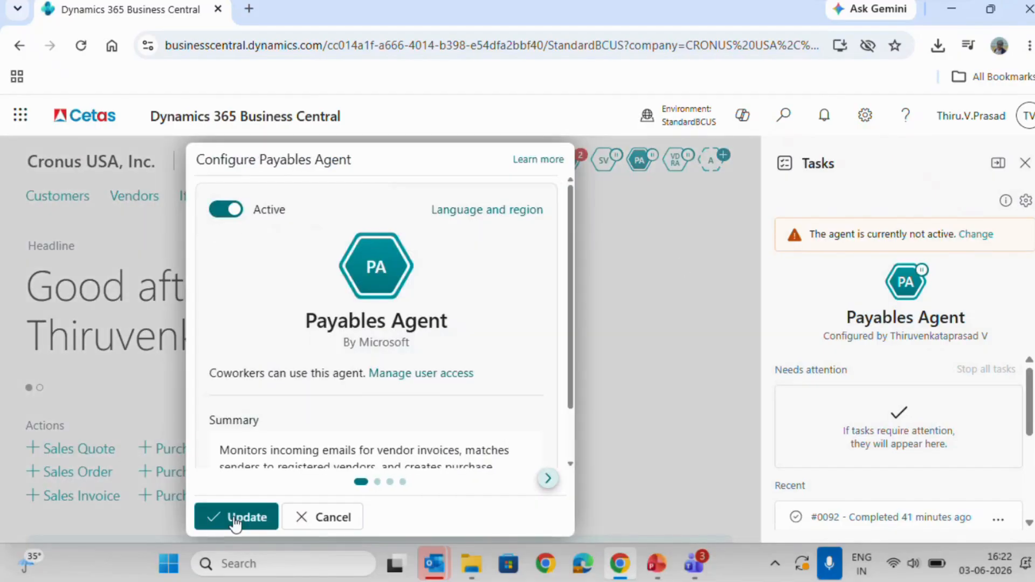
left_click(234, 519)
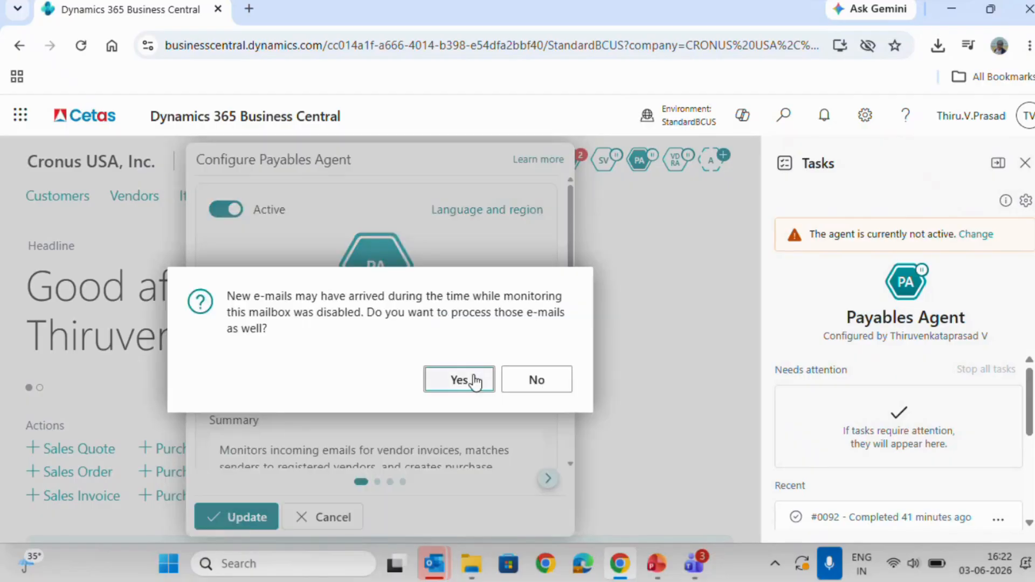
left_click(527, 381)
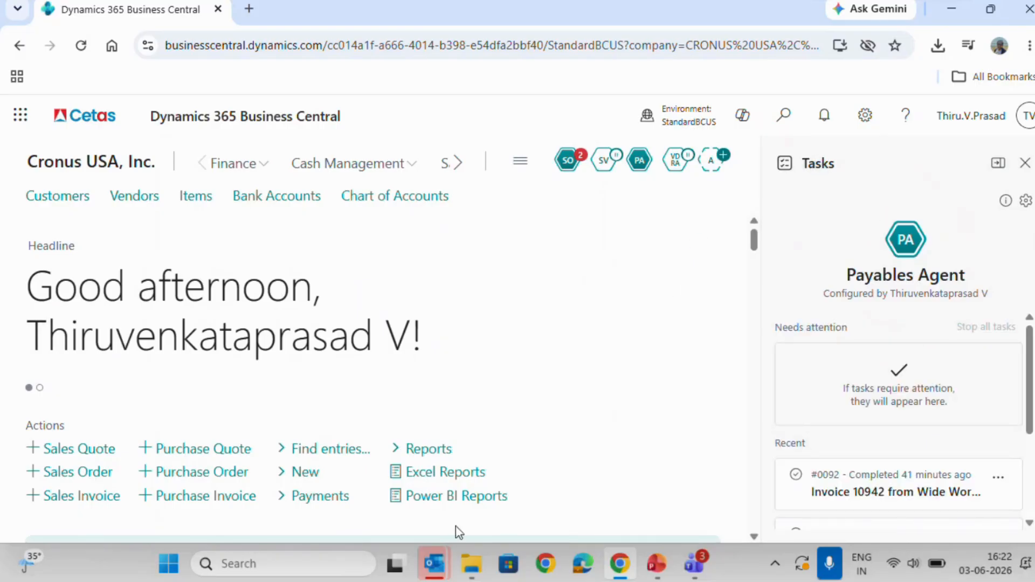
Switch to Outlook and create a new email to Cetas Agent with the subject "Purchase Invoice".
mouse_move(438, 570)
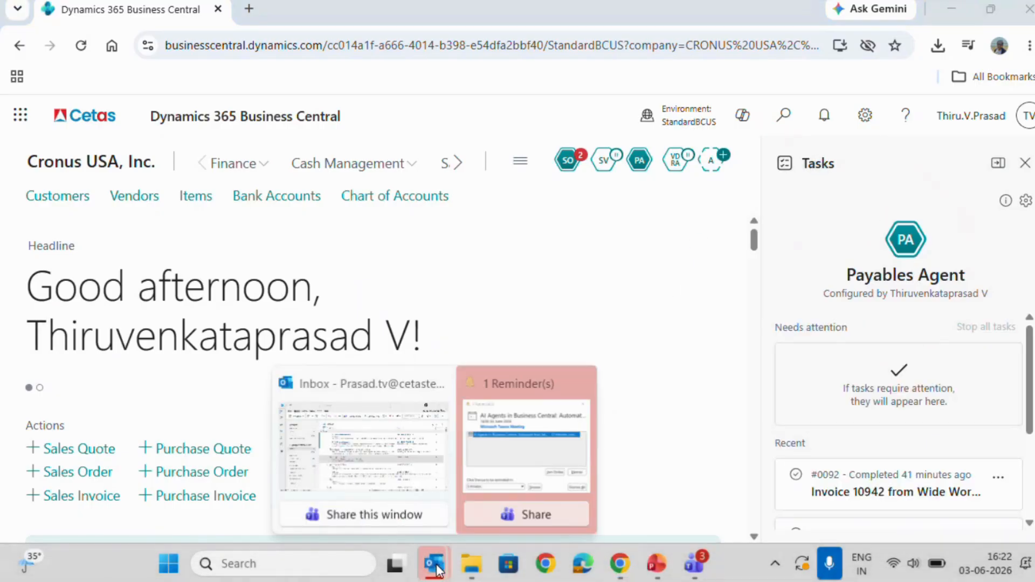
left_click(426, 488)
left_click(113, 79)
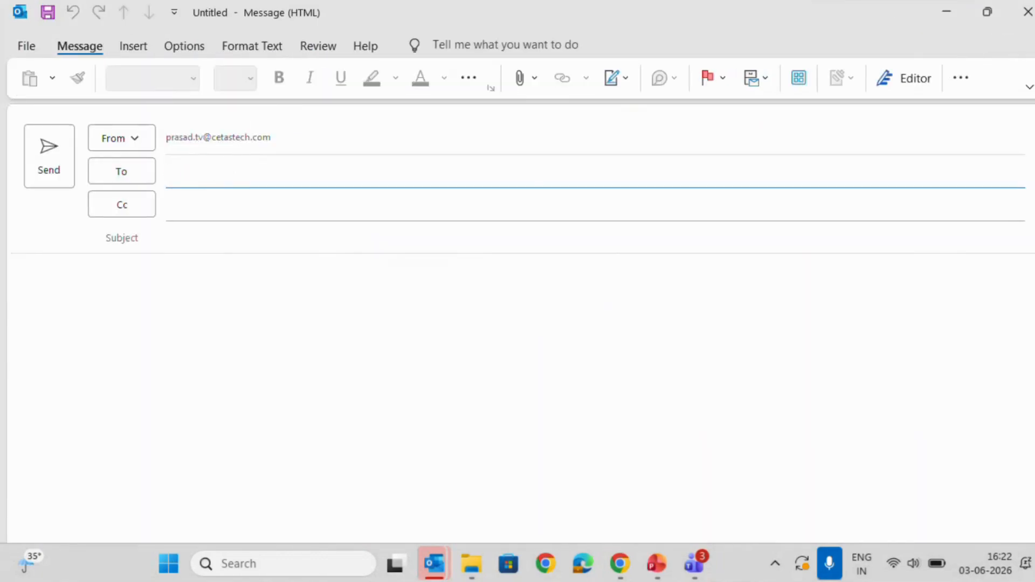
type("Agent")
key("Tab")
key("Tab")
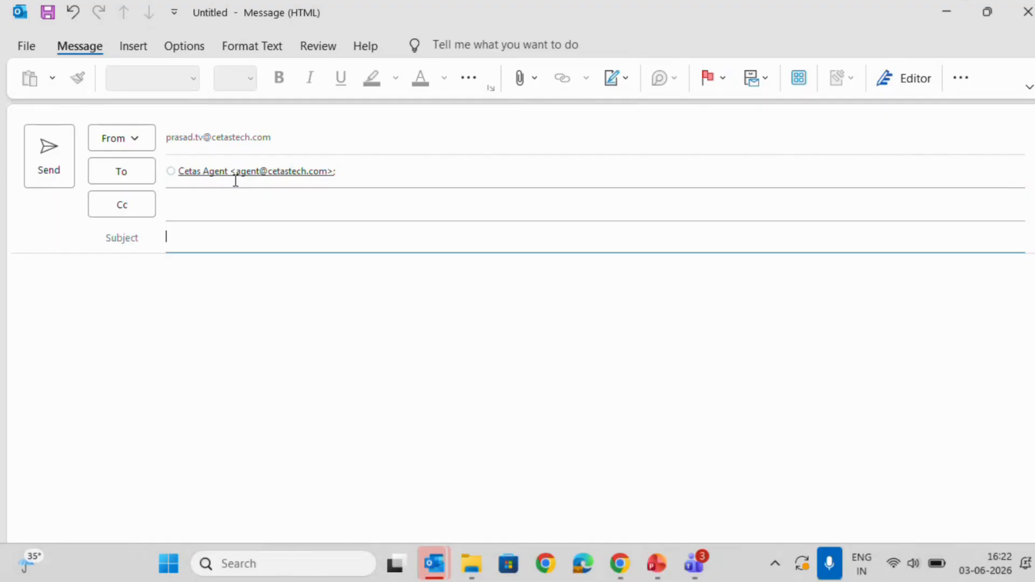
type("Purchase Invoice")
key("Tab")
Write the message body "Hi, Attached the Purchase Invoice. Regards," and sign it with the sender's name.
type("Hi,")
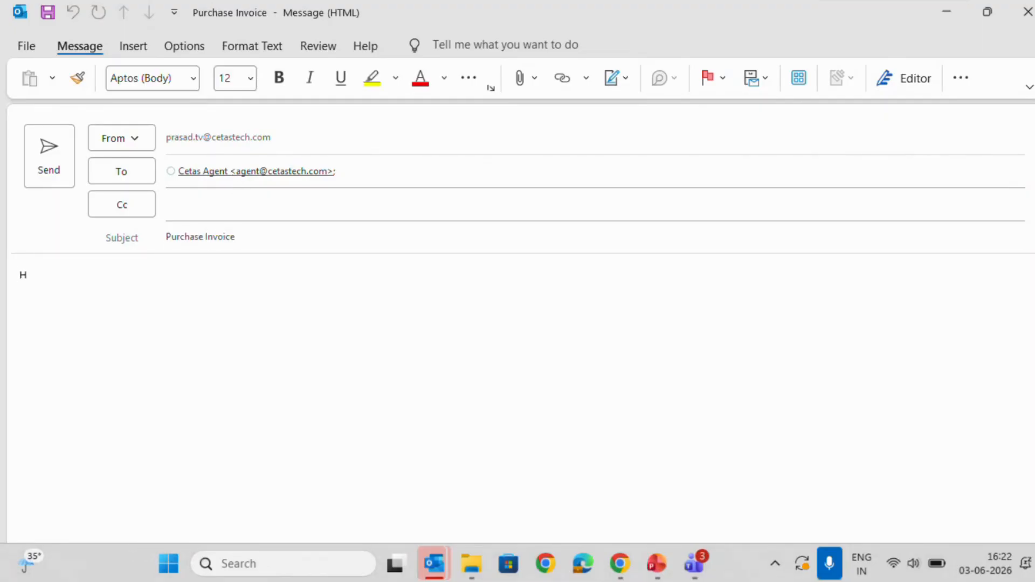
key("Return")
key("Return")
type("Attached the Purchase")
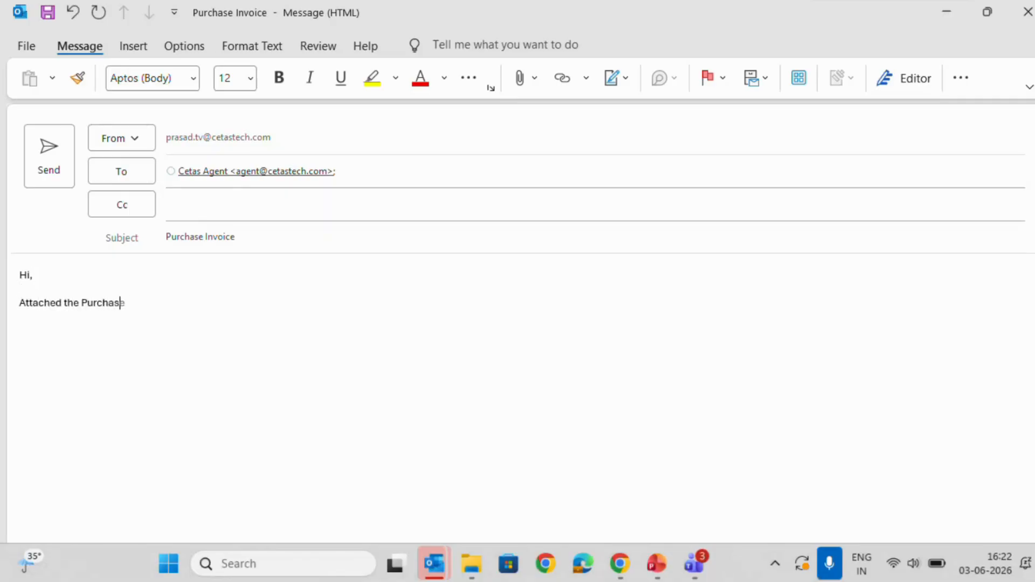
type(" Invoice for")
key("BackSpace")
key("BackSpace")
key("BackSpace")
key("BackSpace")
key("BackSpace")
type(".")
key("Return")
key("Return")
type("Regards,")
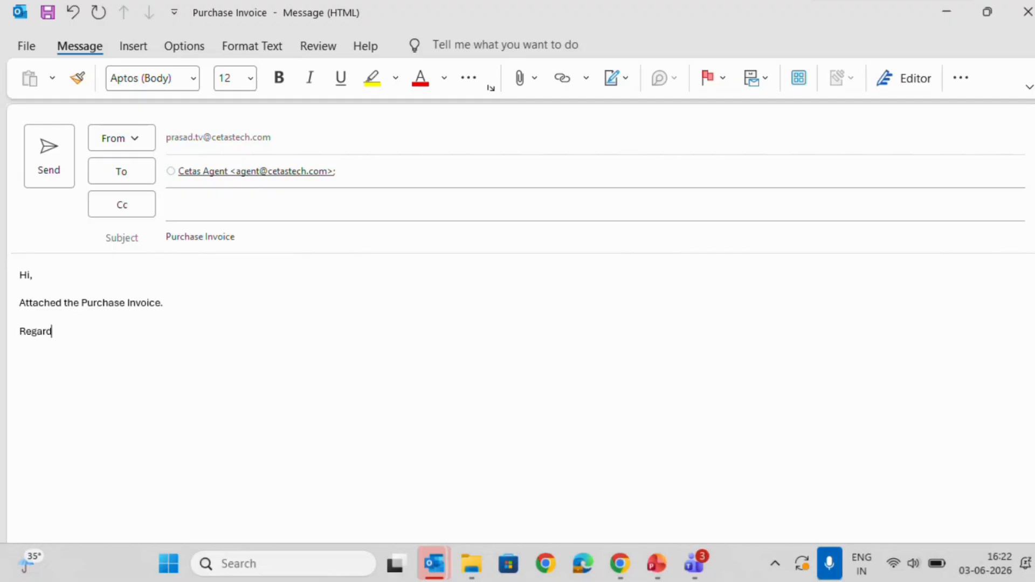
key("Return")
type("Prasad")
Send the email with the recent file 10942-1.pdf attached, and check it in Sent Items.
left_click(136, 48)
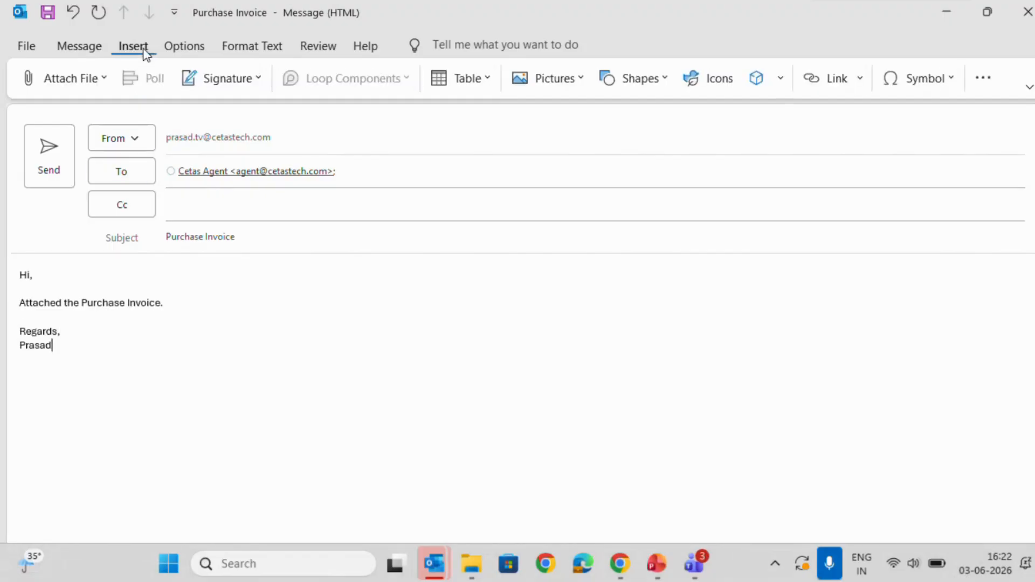
left_click(76, 82)
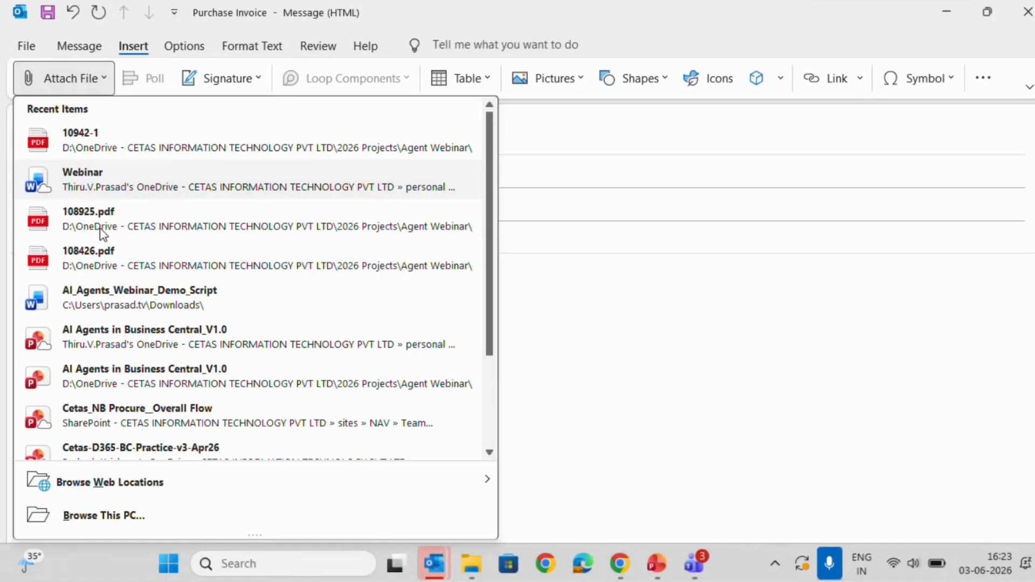
left_click(131, 156)
left_click(82, 326)
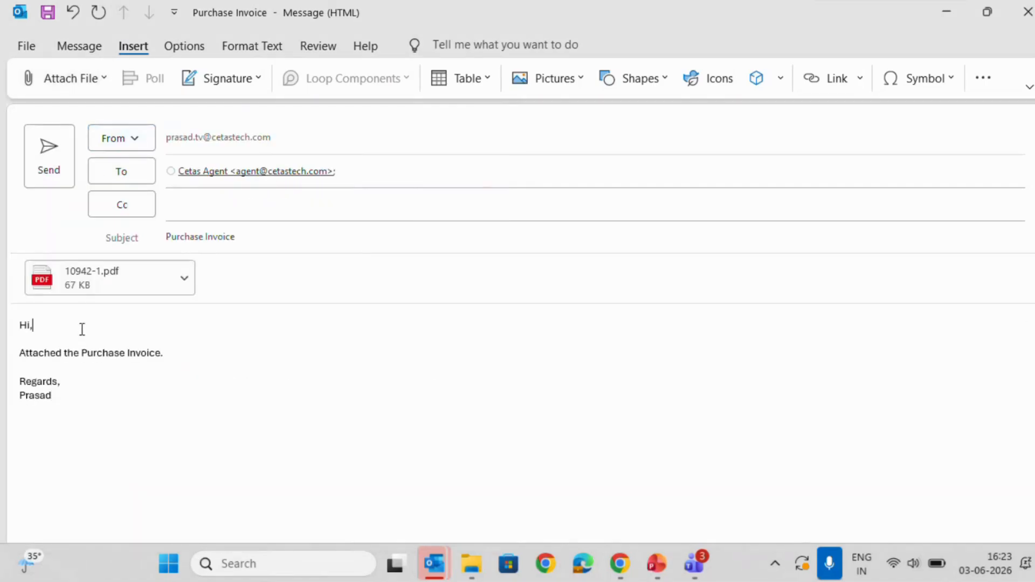
left_click(52, 153)
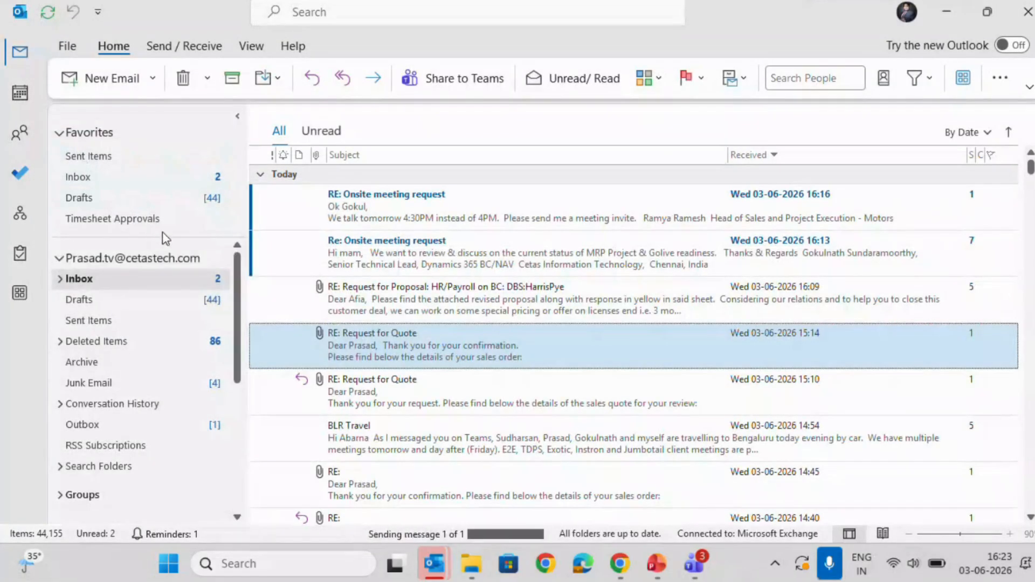
left_click(152, 159)
left_click(442, 206)
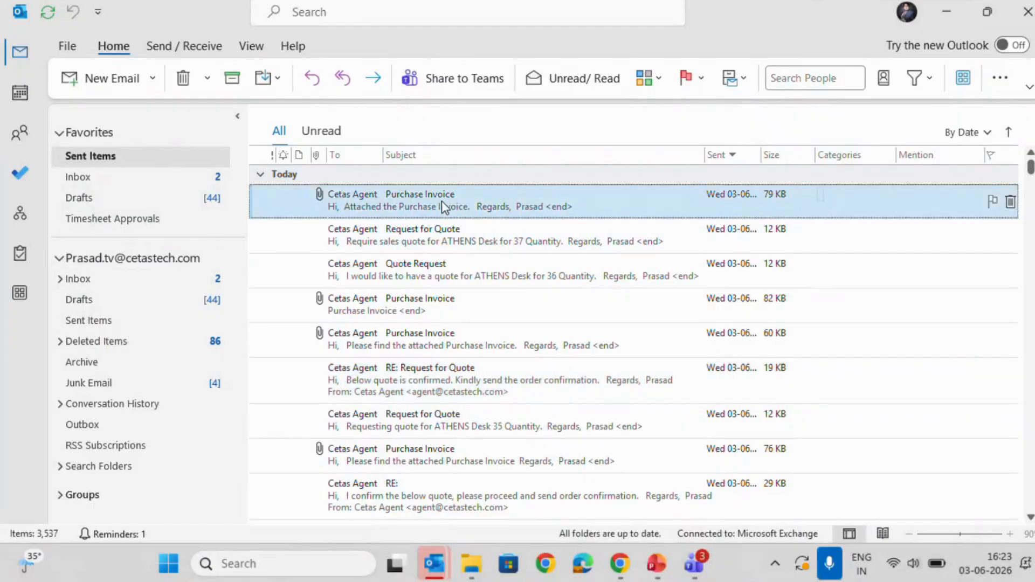
Open 10942-1.pdf from the Agent Webinar folder and review the invoice's header, item lines and totals.
left_click(472, 564)
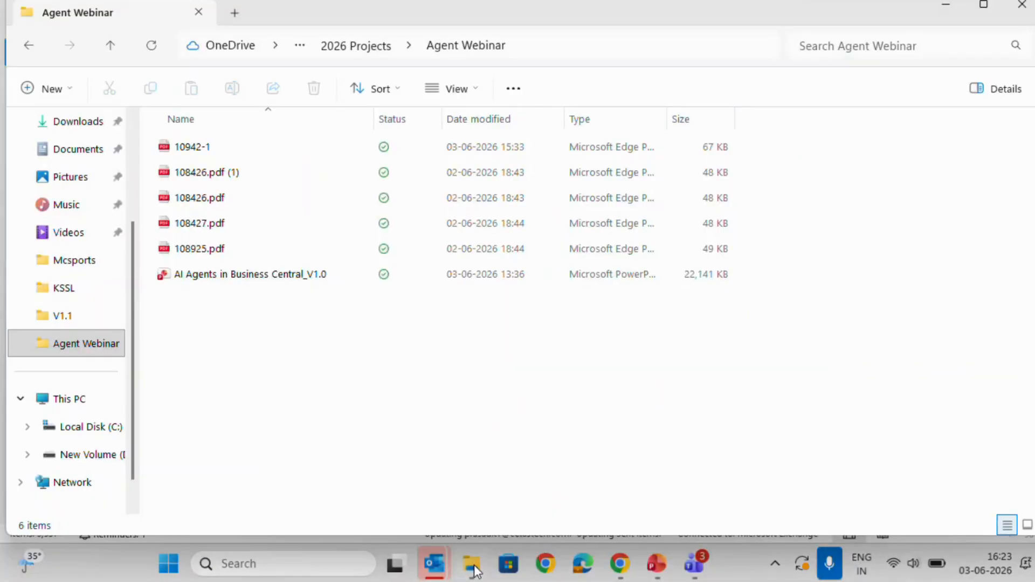
double_click(229, 151)
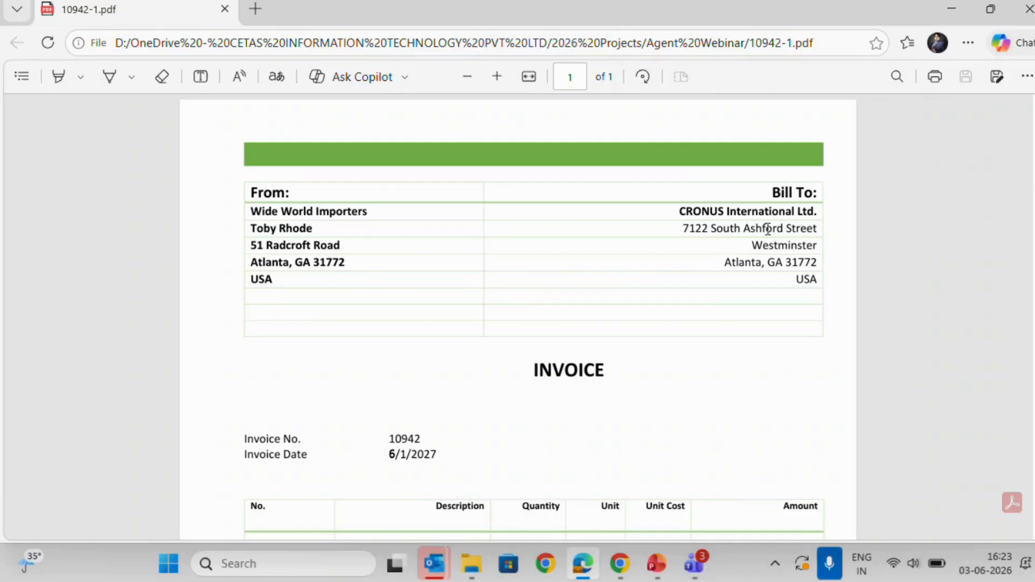
scroll(767, 229, "down", 3)
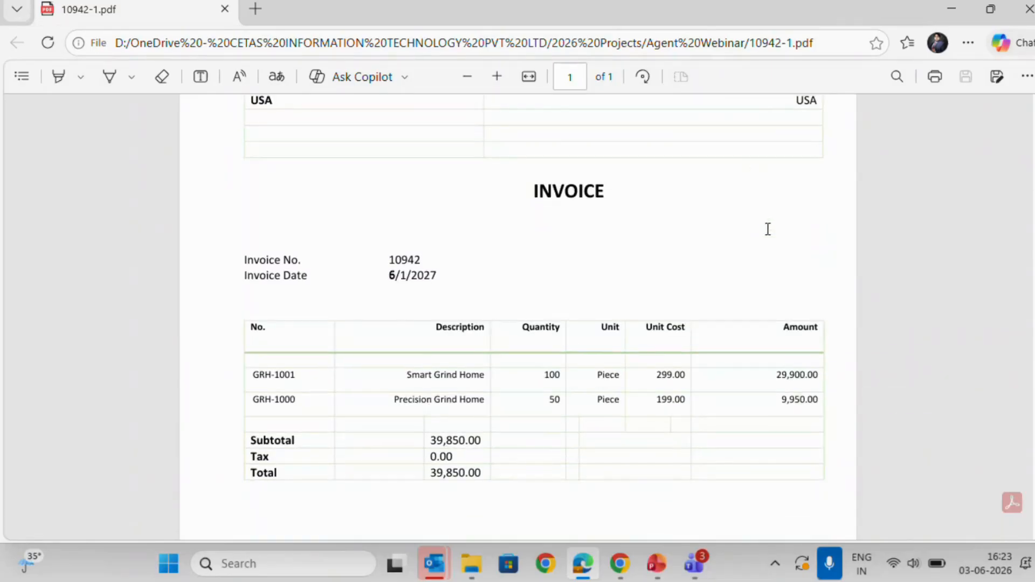
scroll(768, 229, "down", 1)
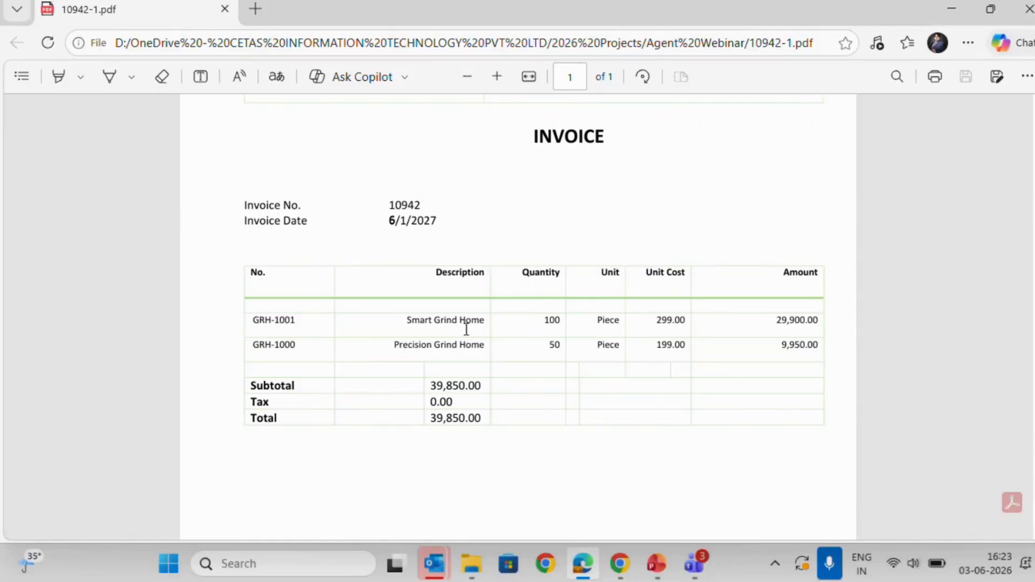
scroll(527, 360, "down", 4)
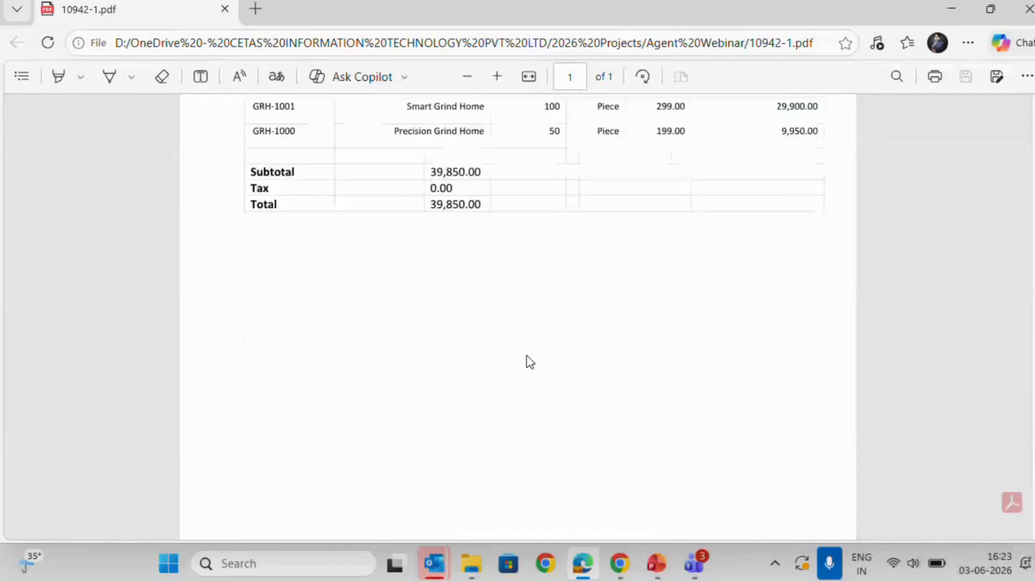
scroll(526, 360, "up", 4)
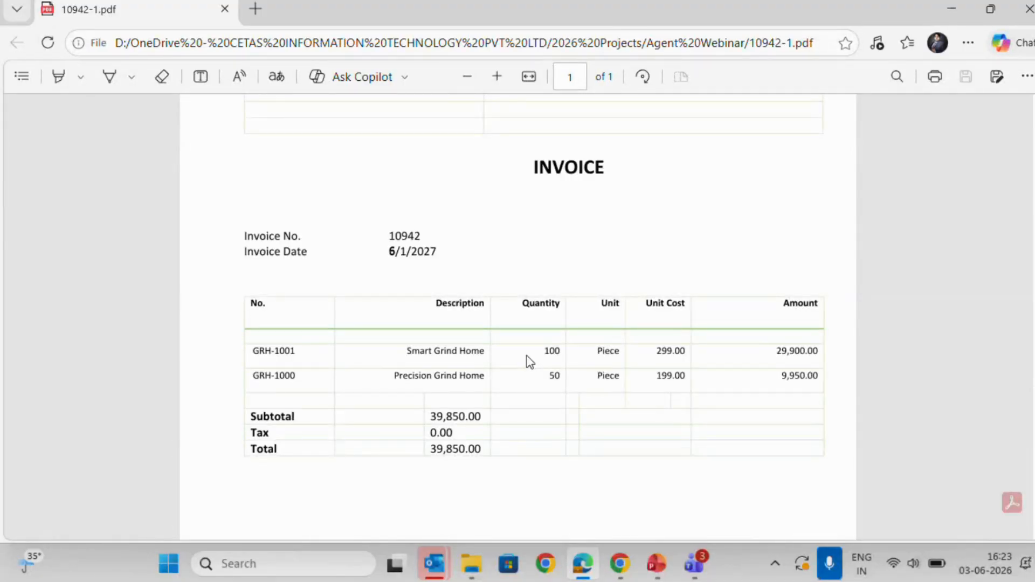
Switch to the AI Agents in Business Central_V1.0 presentation in PowerPoint and start the slide show from slide 11 on the Payables Agent.
left_click(626, 559)
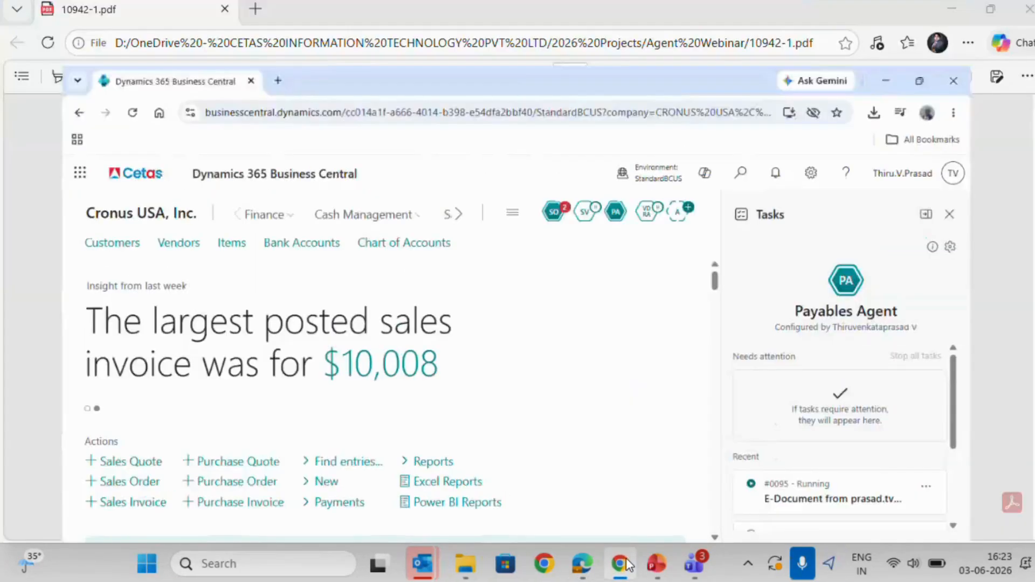
left_click(627, 565)
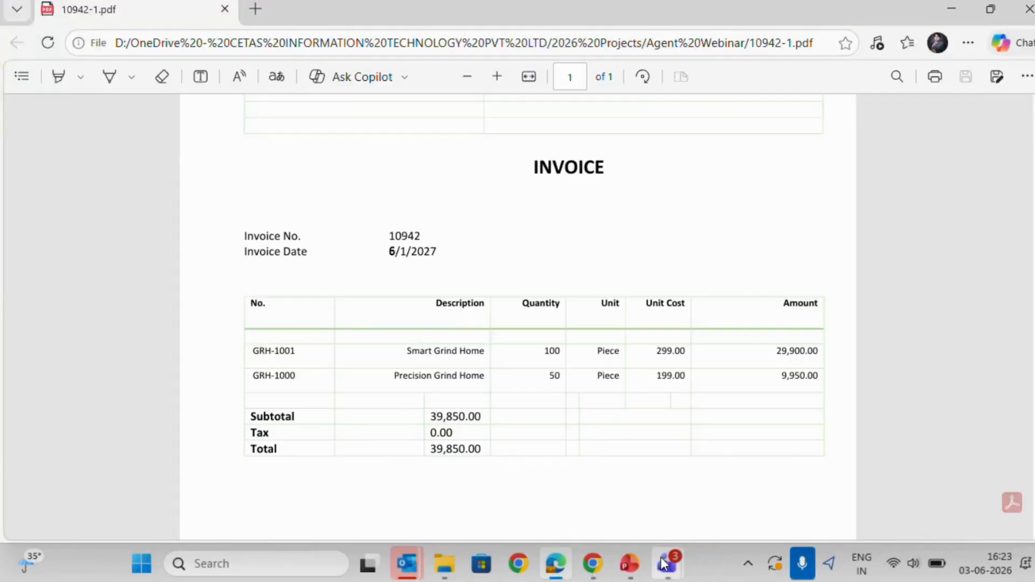
left_click(629, 564)
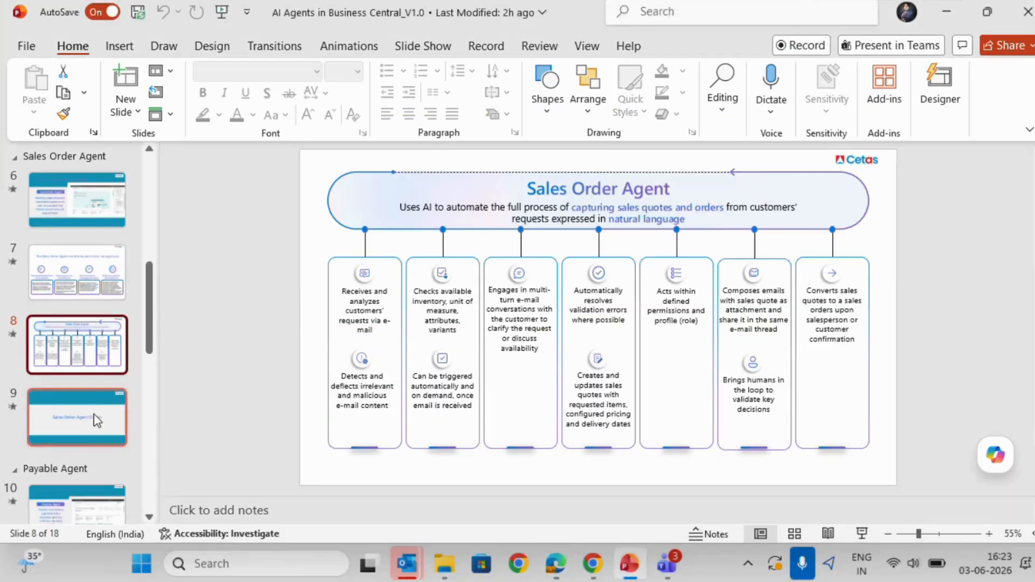
scroll(92, 420, "down", 2)
left_click(90, 431)
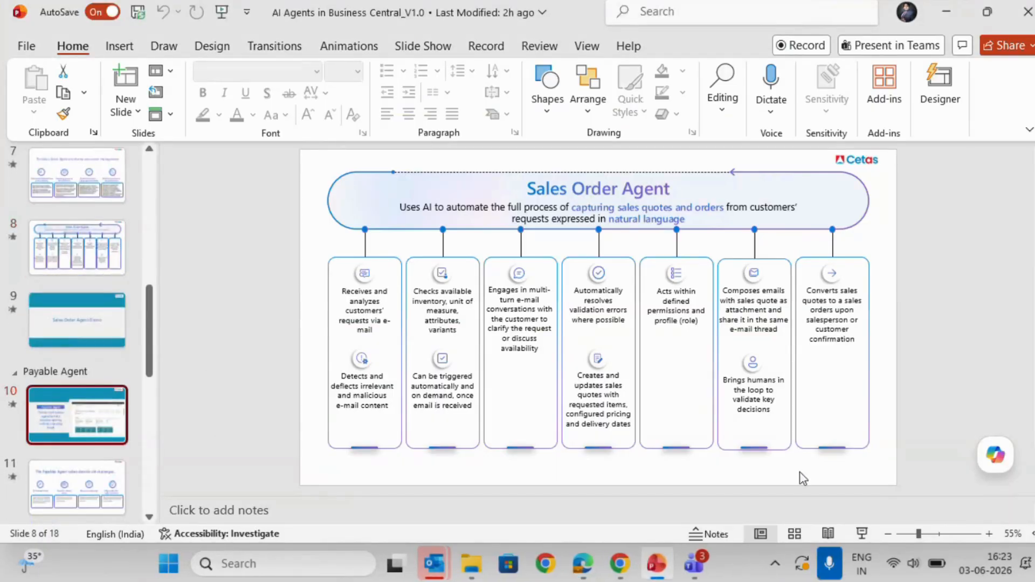
left_click(42, 501)
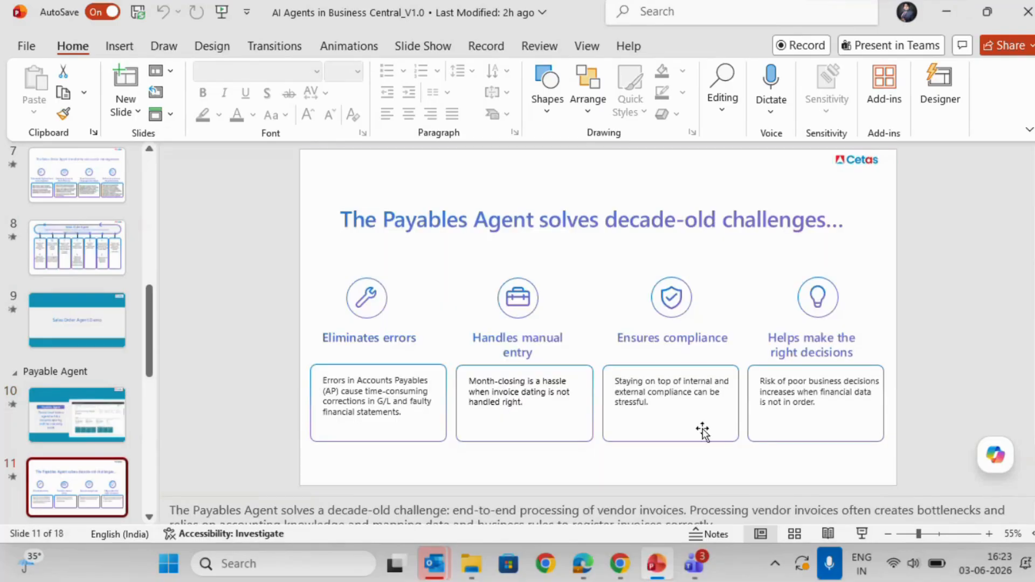
left_click(866, 535)
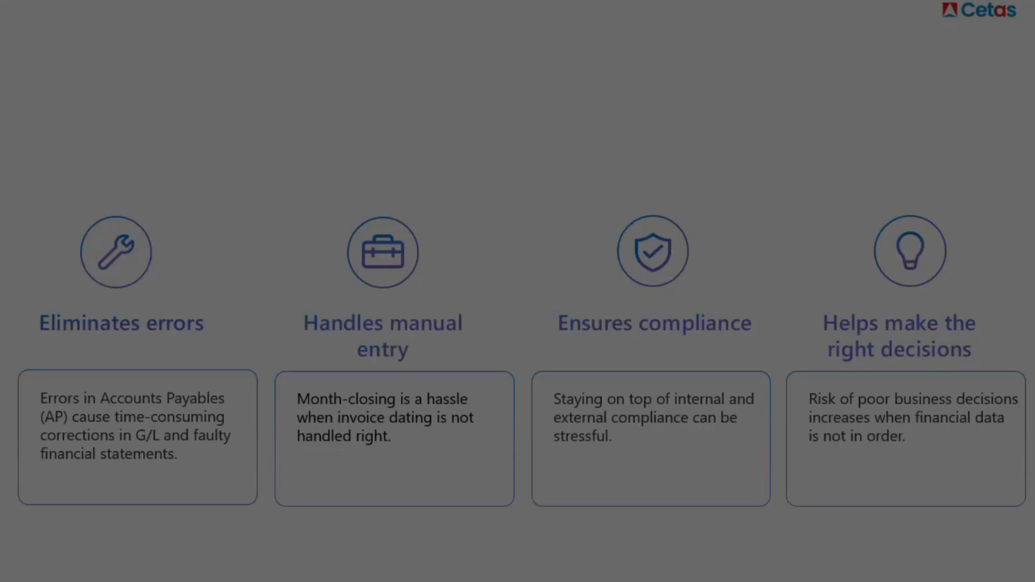
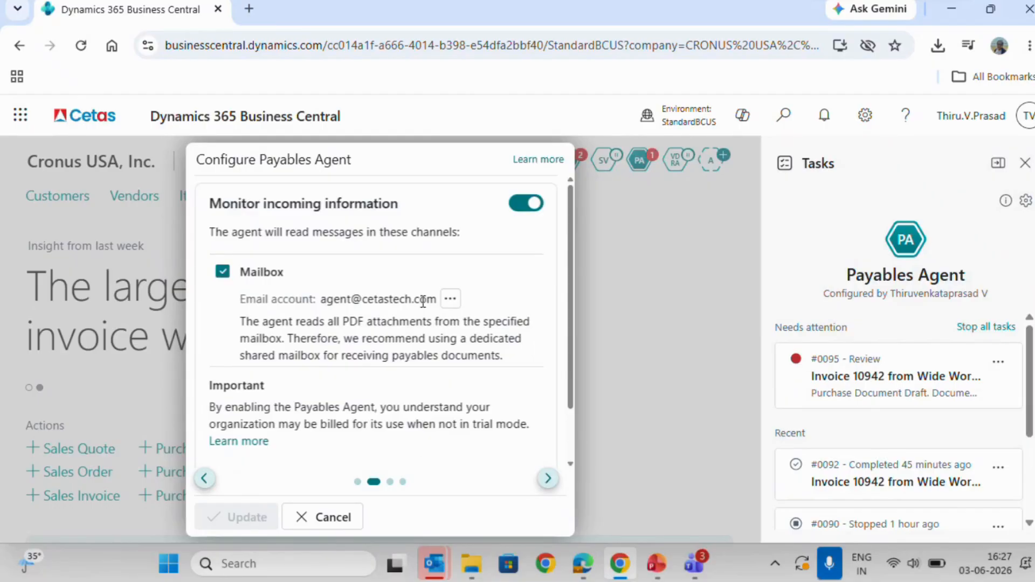
Review the sample invoice and document processing settings in the Payables Agent configuration, and close it without changes.
left_click(548, 478)
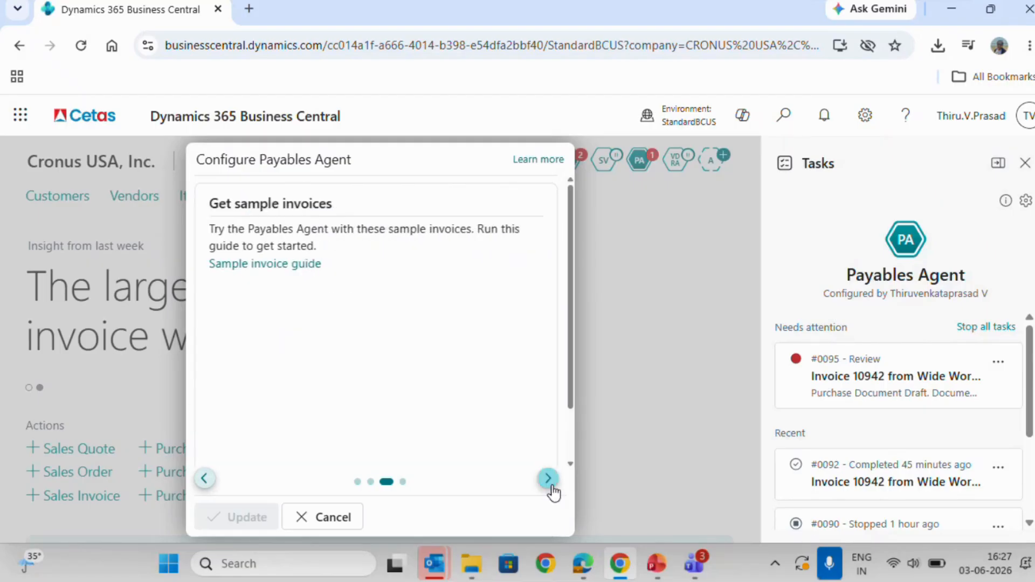
left_click(549, 478)
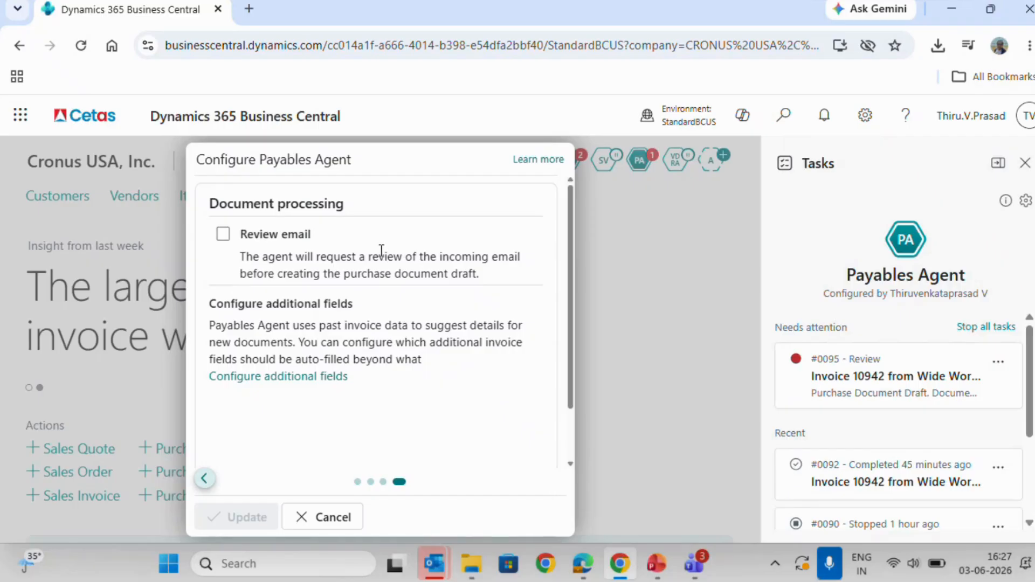
left_click(339, 521)
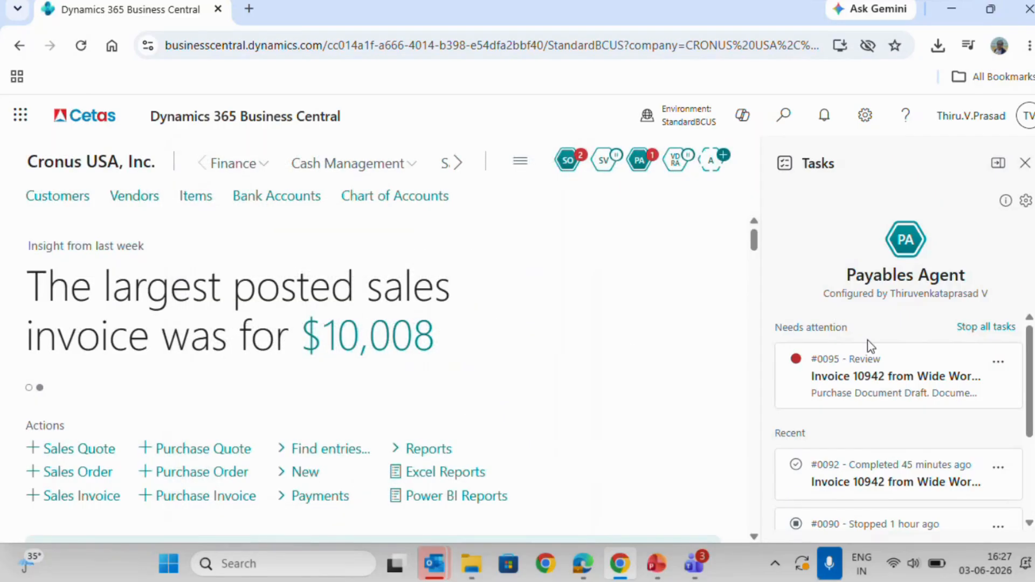
Open the Payables Agent's invoice 10942 task needing attention, advance to the purchase document draft, and mark its updates as reviewed.
left_click(984, 398)
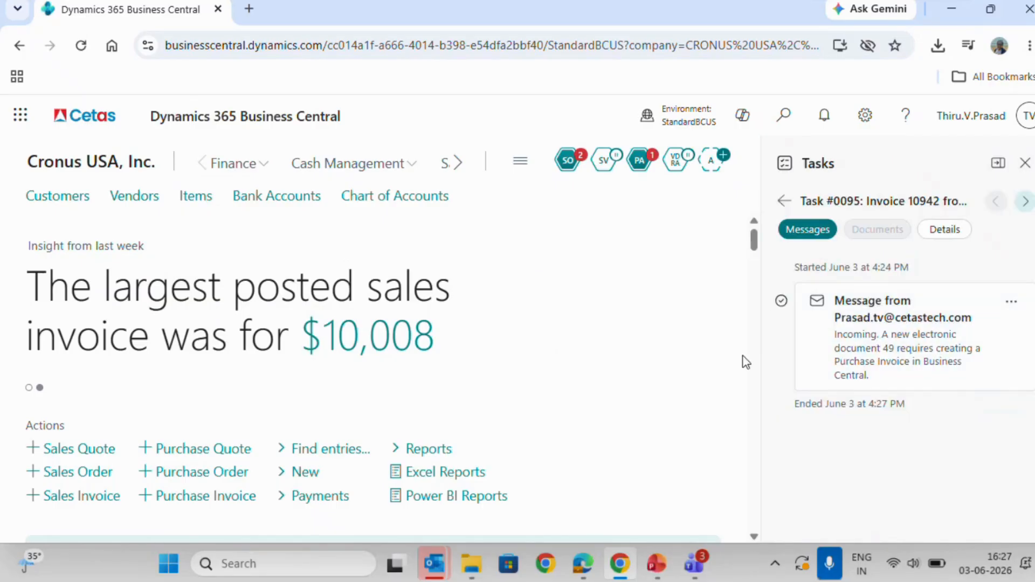
left_click(954, 357)
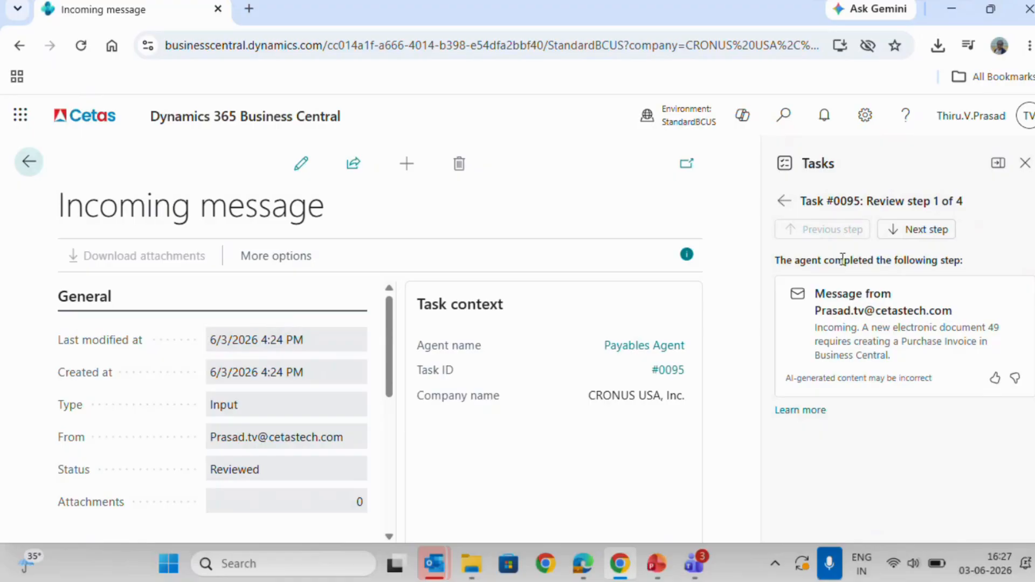
left_click(909, 234)
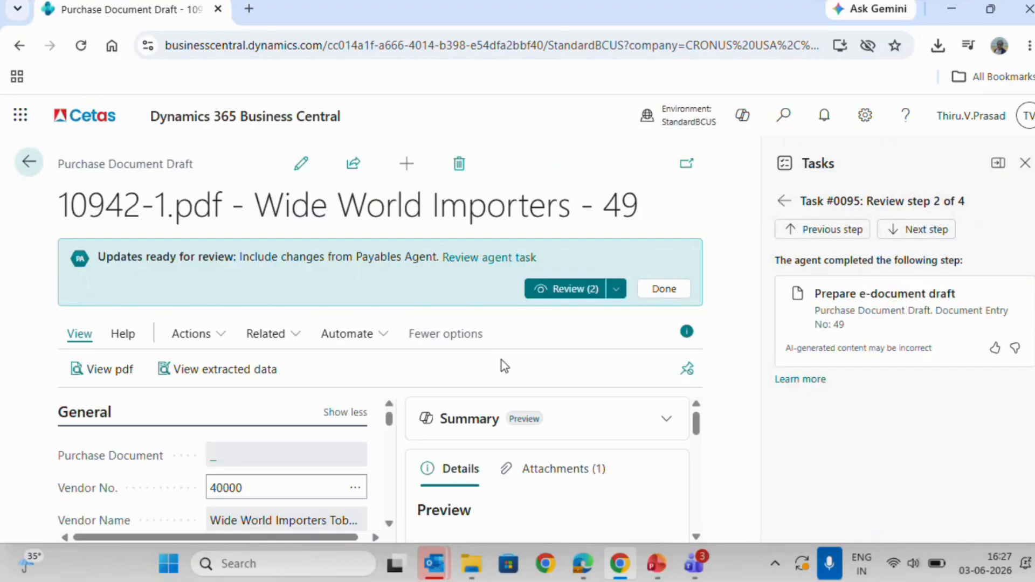
triple_click(91, 161)
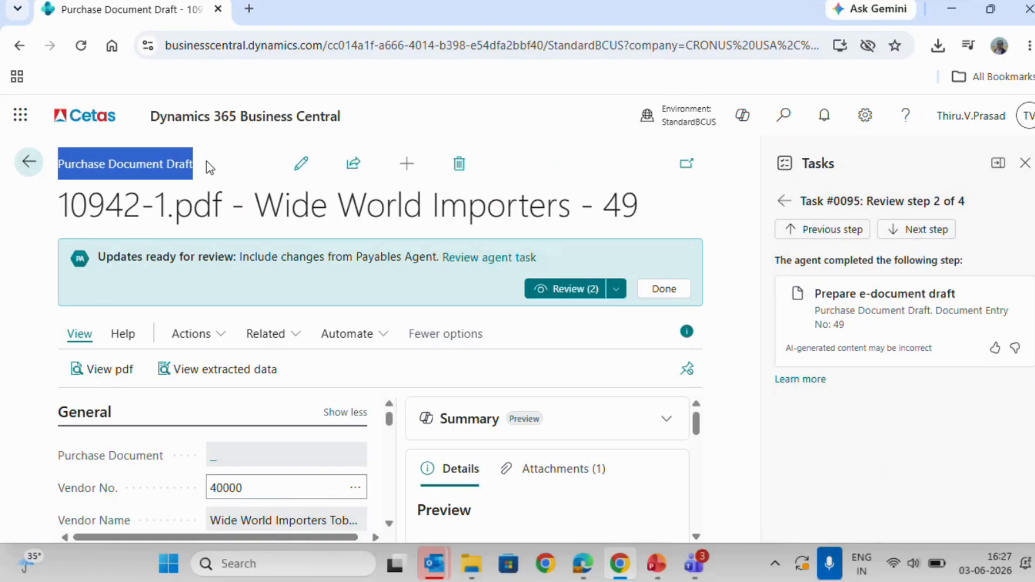
left_click(39, 237)
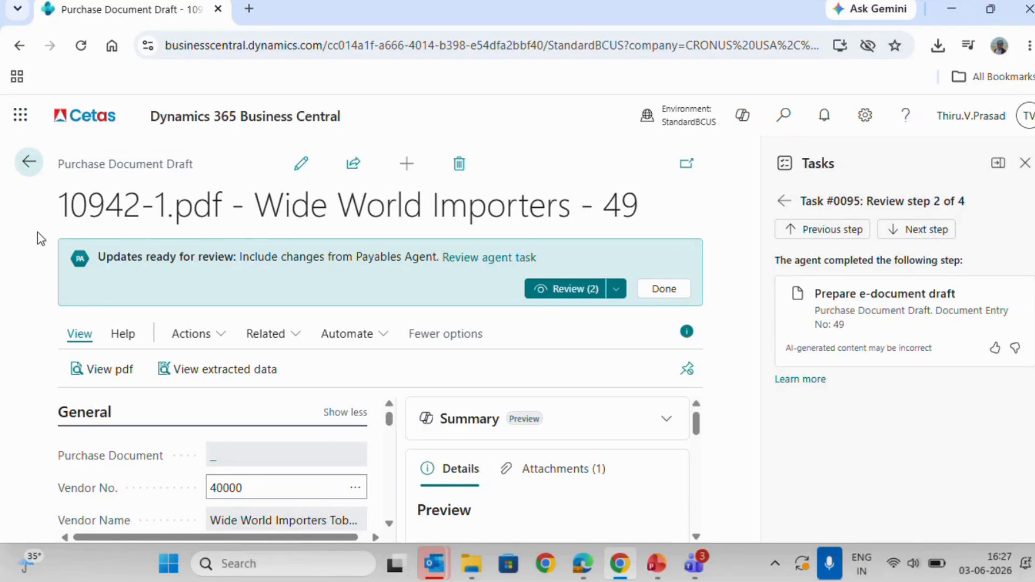
left_click(666, 295)
Examine the draft's vendor and document details, and its item lines with numbers, units, quantities and prices.
scroll(341, 386, "down", 2)
scroll(342, 386, "down", 5)
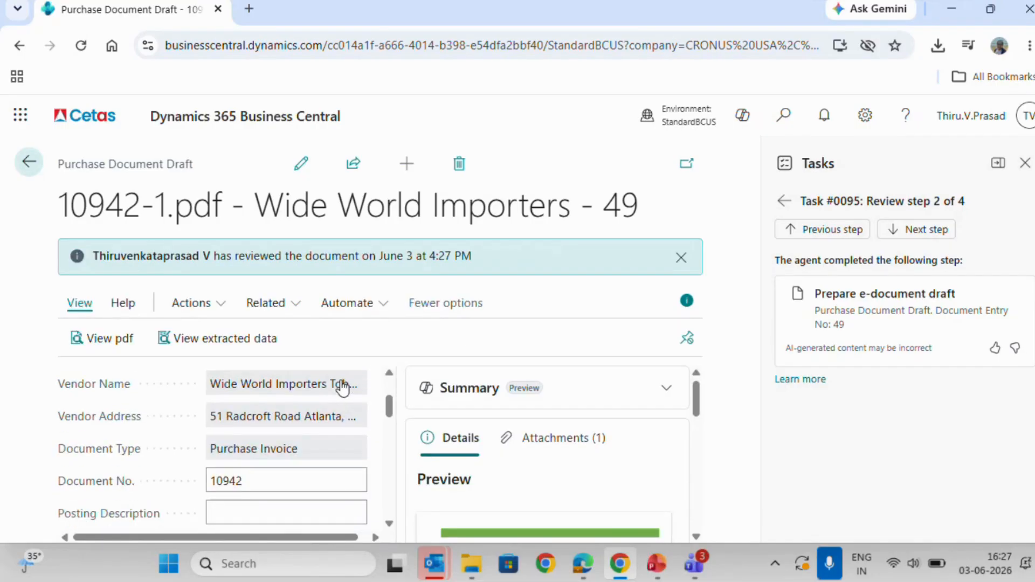
scroll(342, 386, "down", 3)
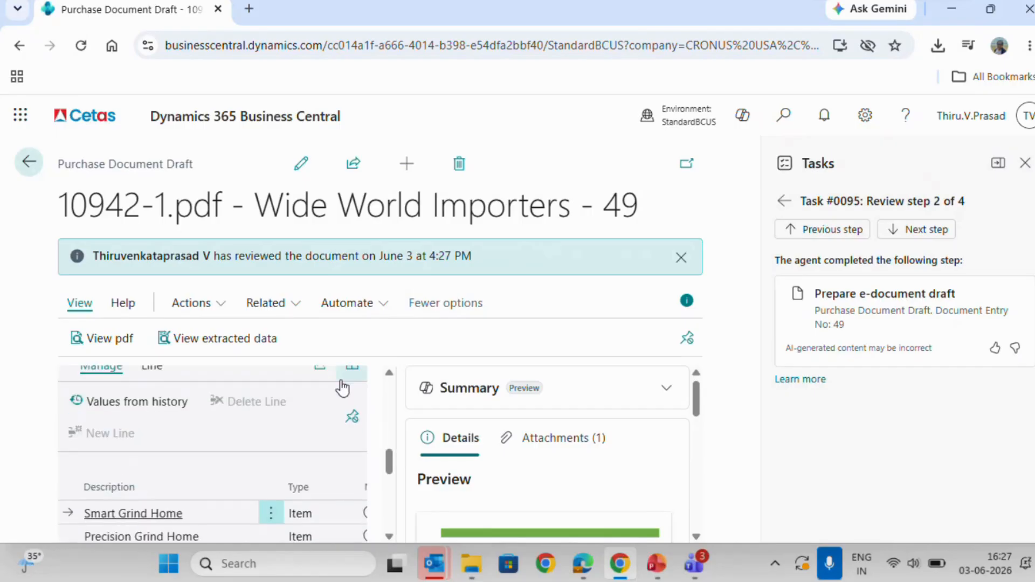
scroll(314, 507, "right", 3)
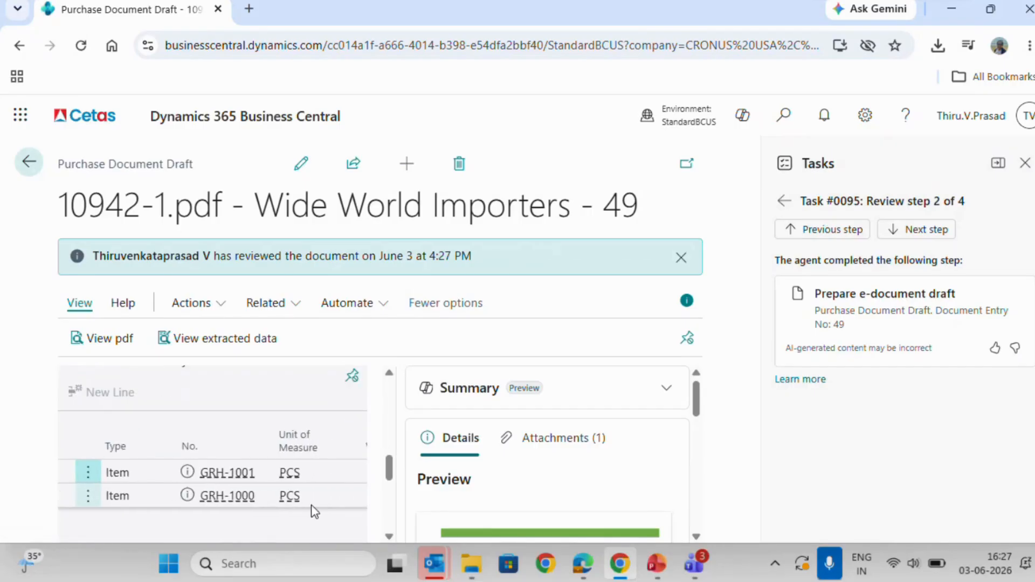
scroll(314, 509, "right", 2)
scroll(315, 509, "left", 5)
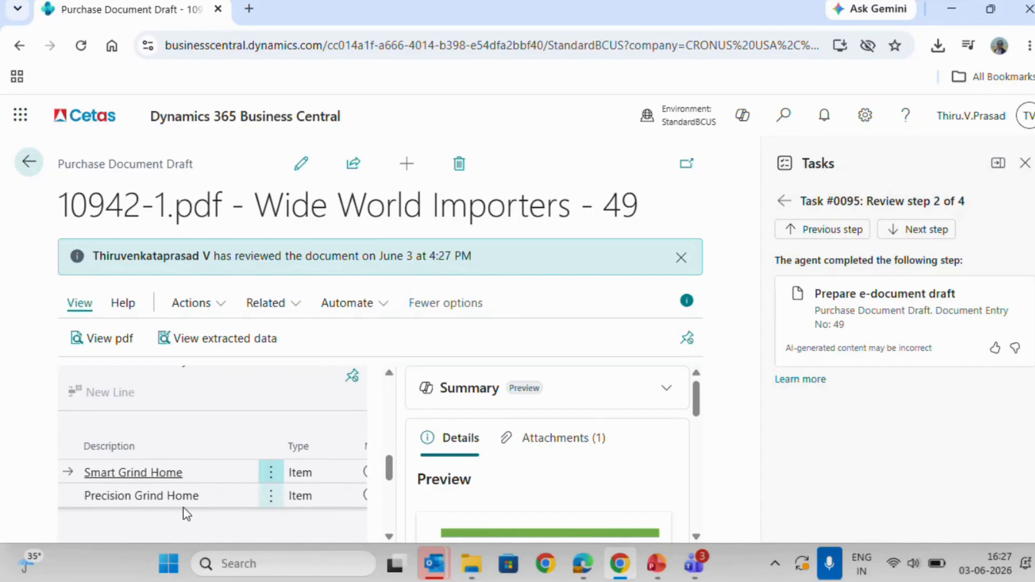
scroll(185, 513, "right", 5)
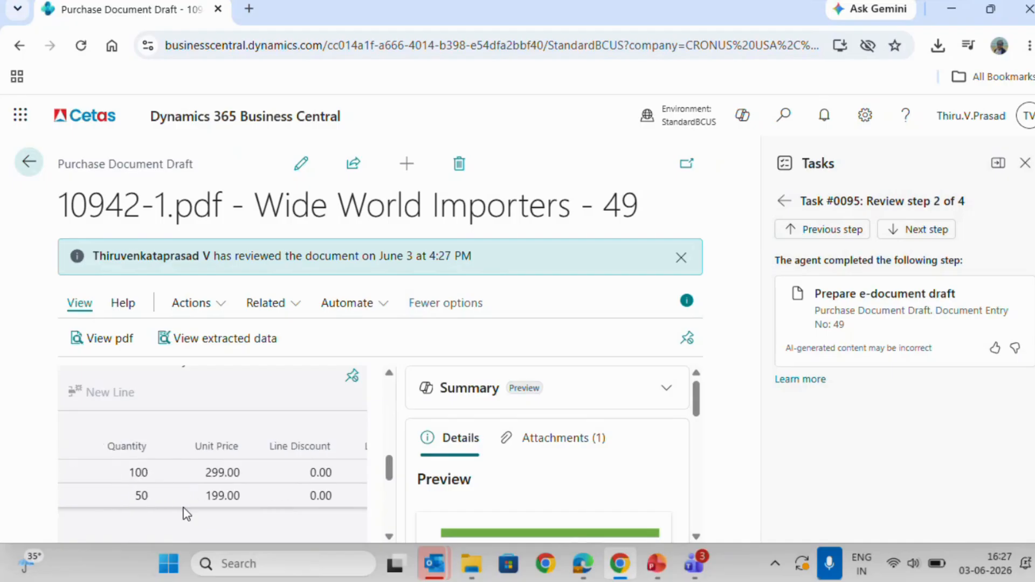
scroll(185, 513, "right", 1)
scroll(185, 513, "left", 5)
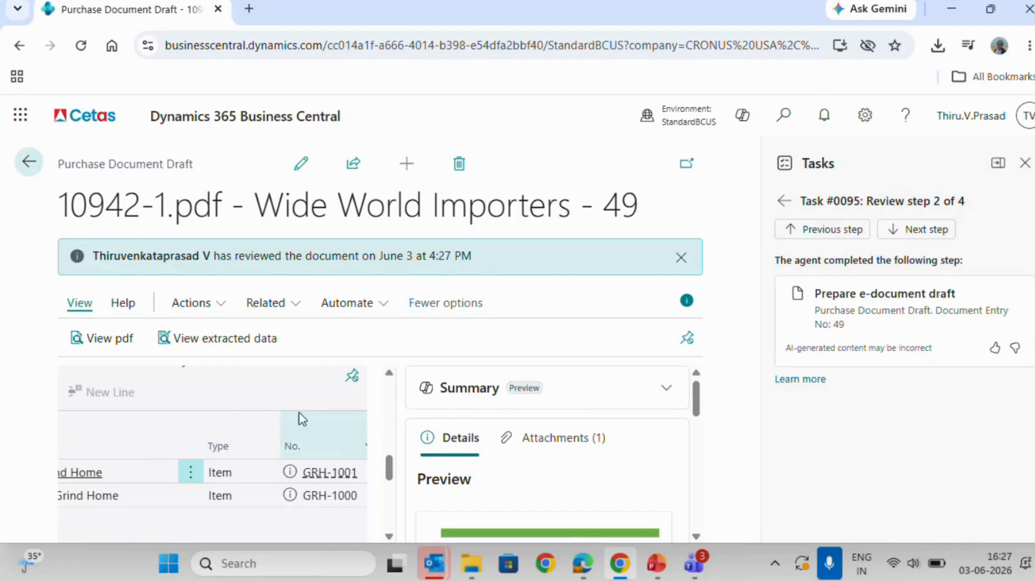
View the data extracted from the source PDF, review its header, totals and lines, and return to the draft.
scroll(302, 419, "up", 3)
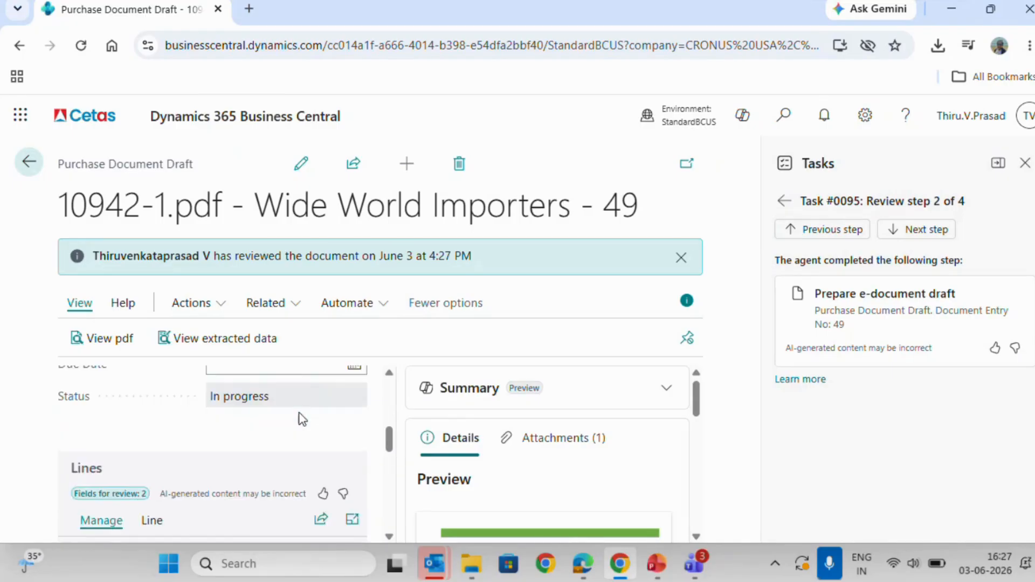
left_click(270, 347)
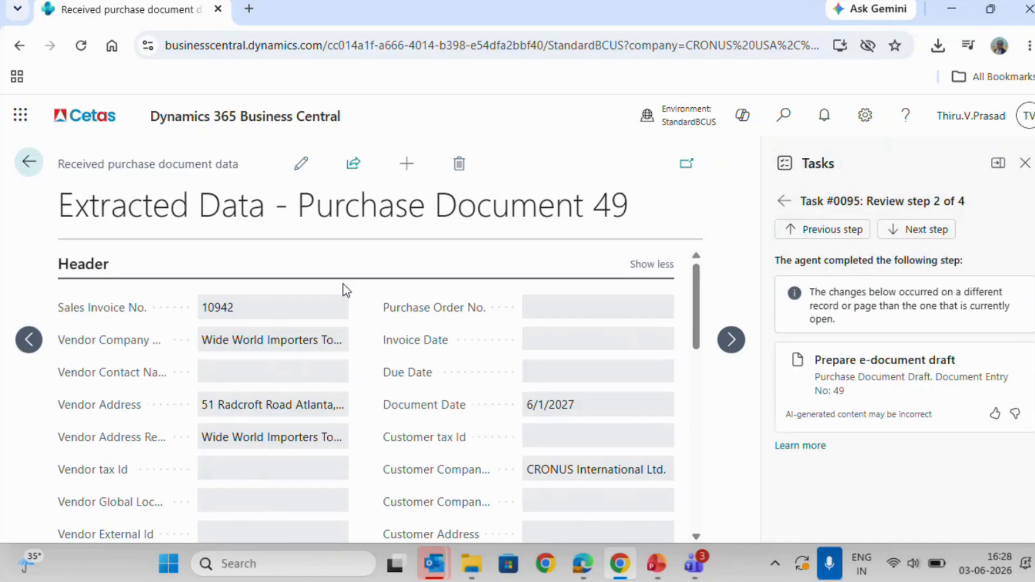
scroll(350, 358, "down", 2)
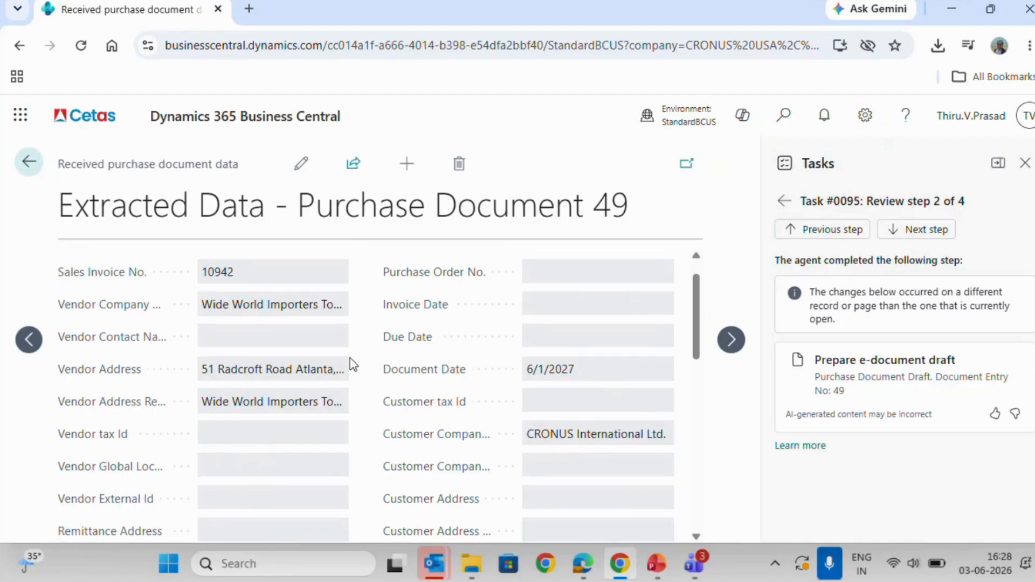
scroll(350, 358, "down", 6)
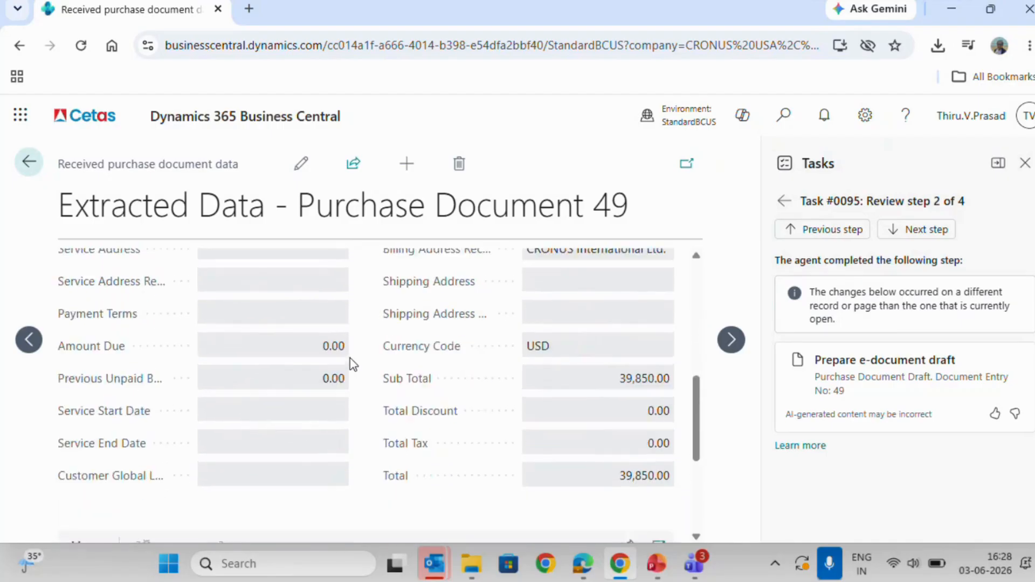
scroll(350, 358, "down", 5)
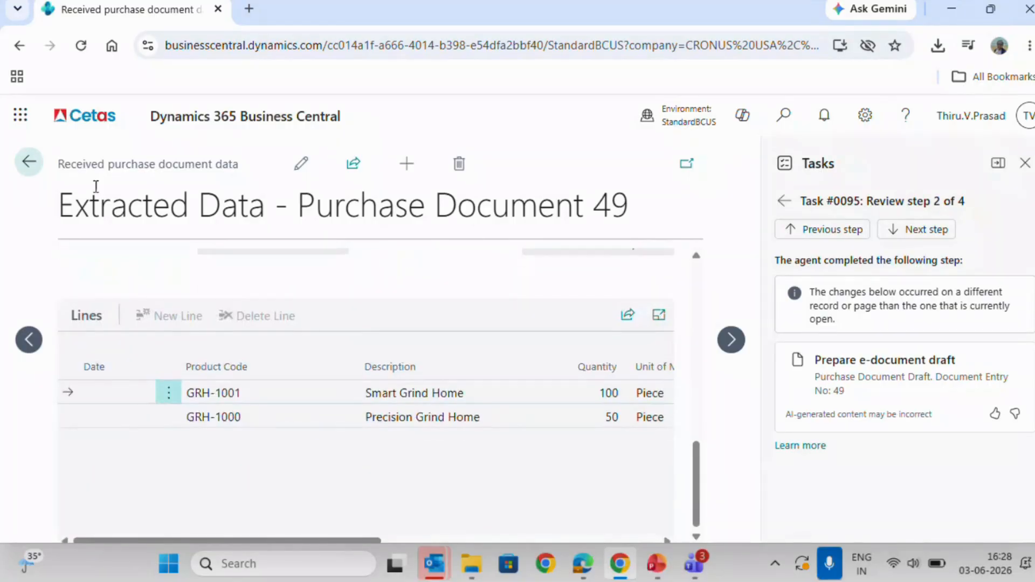
left_click(29, 163)
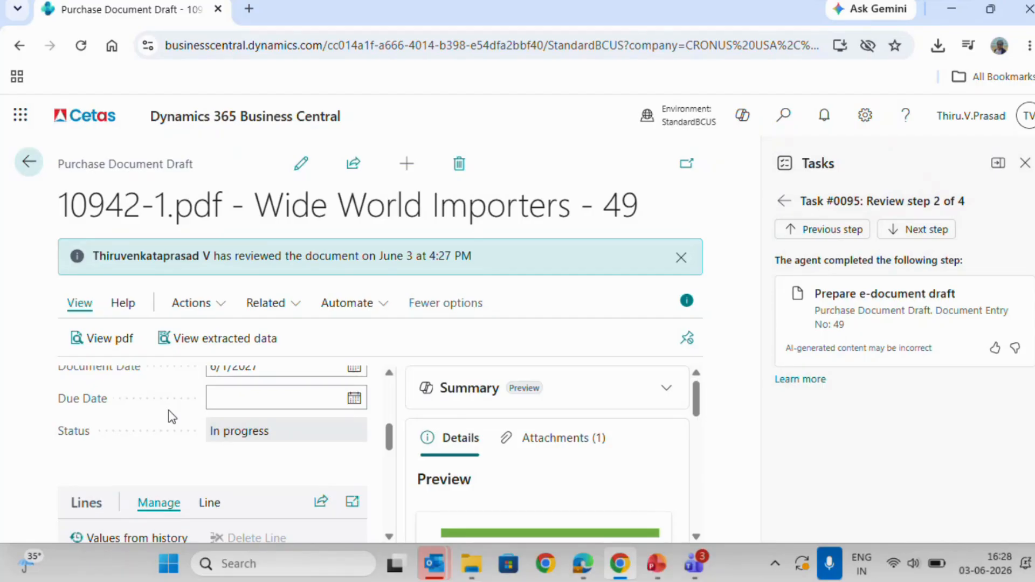
Check the available purchase order lines for matching the Smart Grind Home line, and return to the draft's line management commands.
scroll(173, 417, "down", 1)
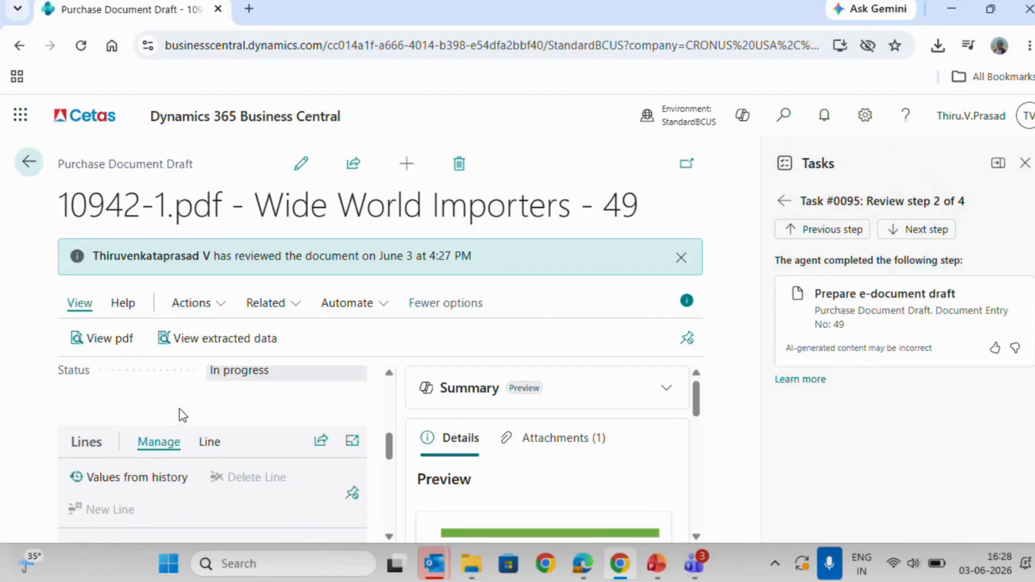
scroll(270, 408, "down", 1)
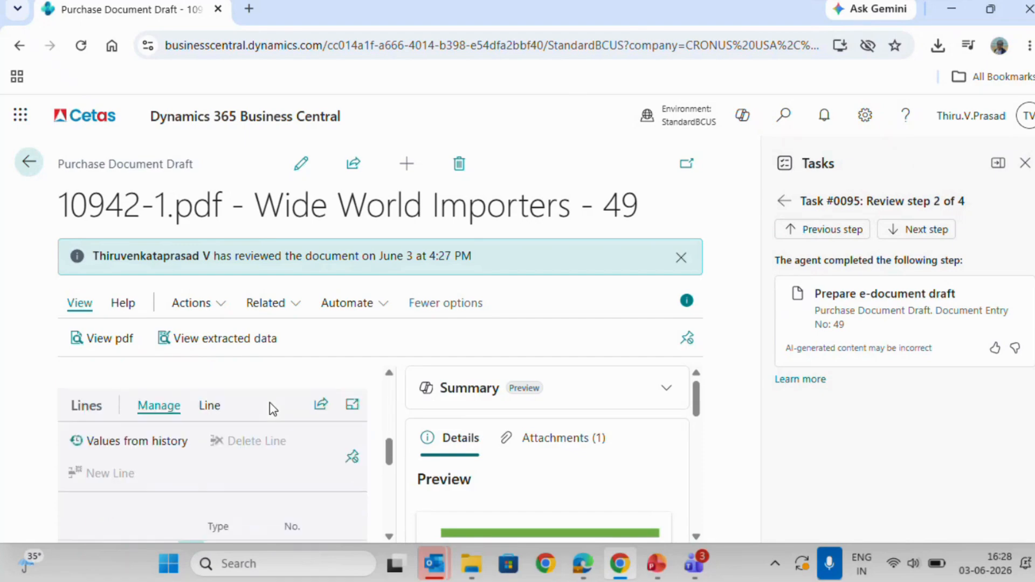
left_click(210, 396)
left_click(164, 430)
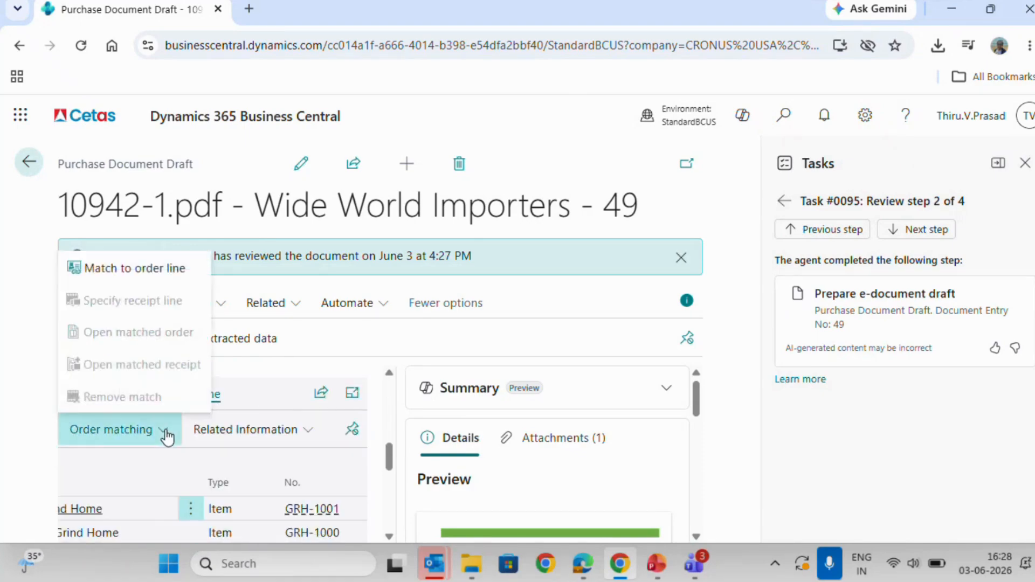
left_click(167, 276)
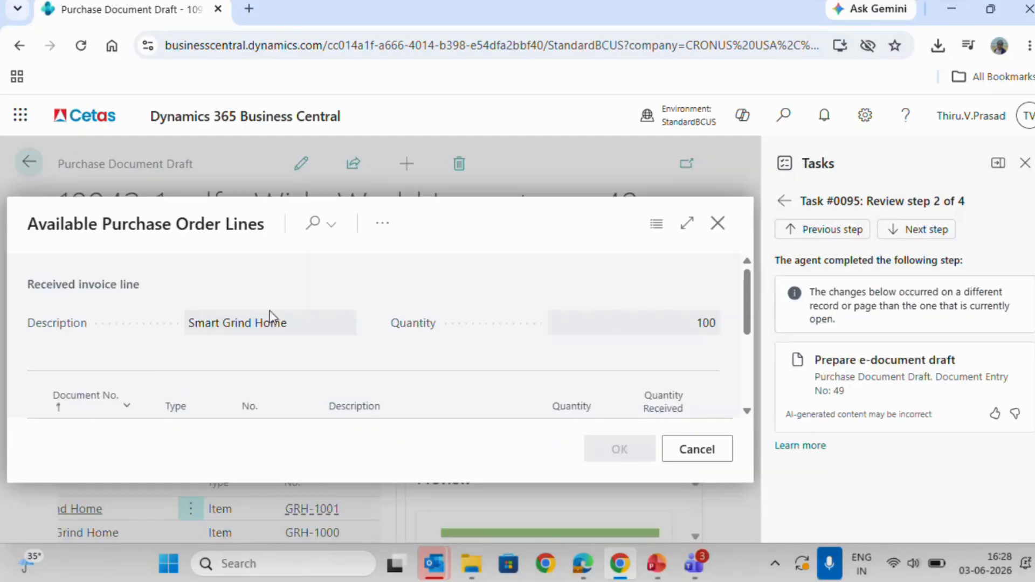
scroll(270, 310, "down", 2)
scroll(269, 310, "up", 1)
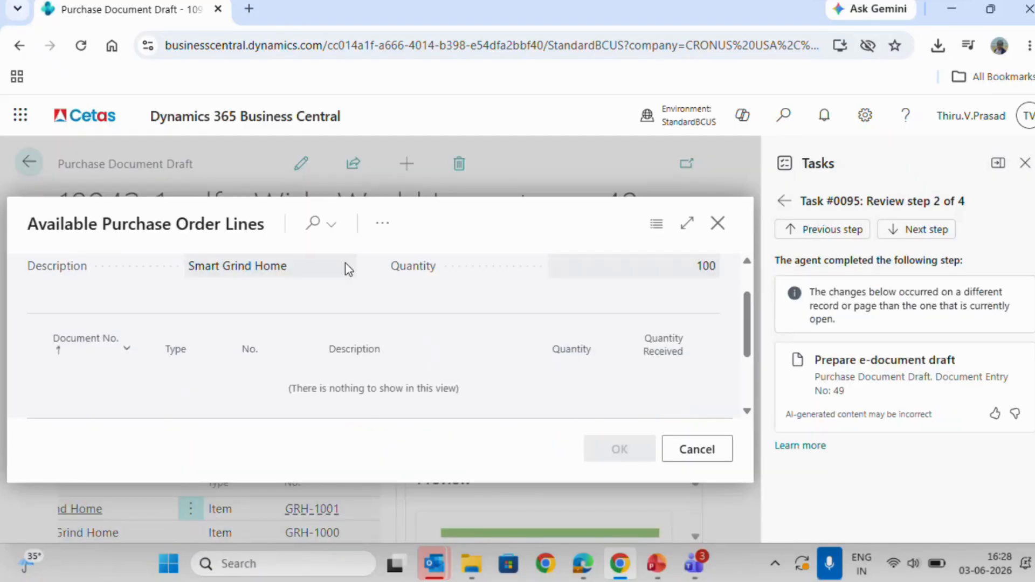
left_click(717, 224)
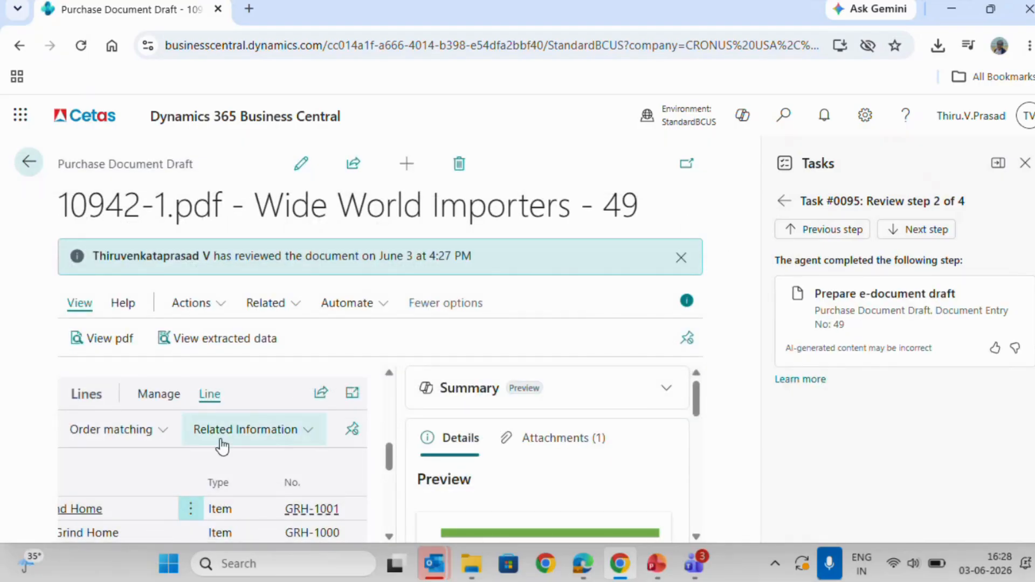
scroll(171, 485, "down", 1)
scroll(170, 482, "up", 1)
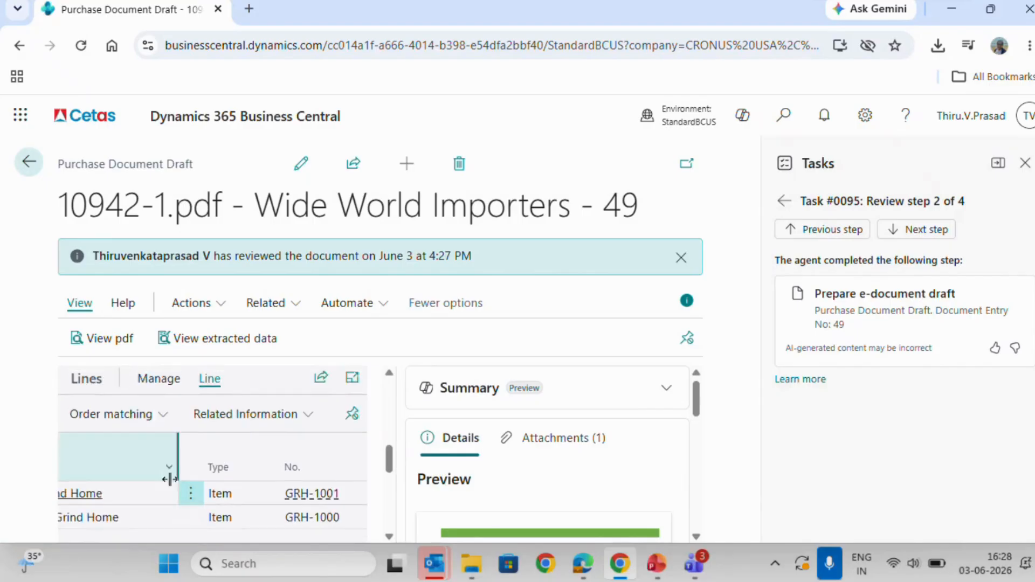
left_click(164, 388)
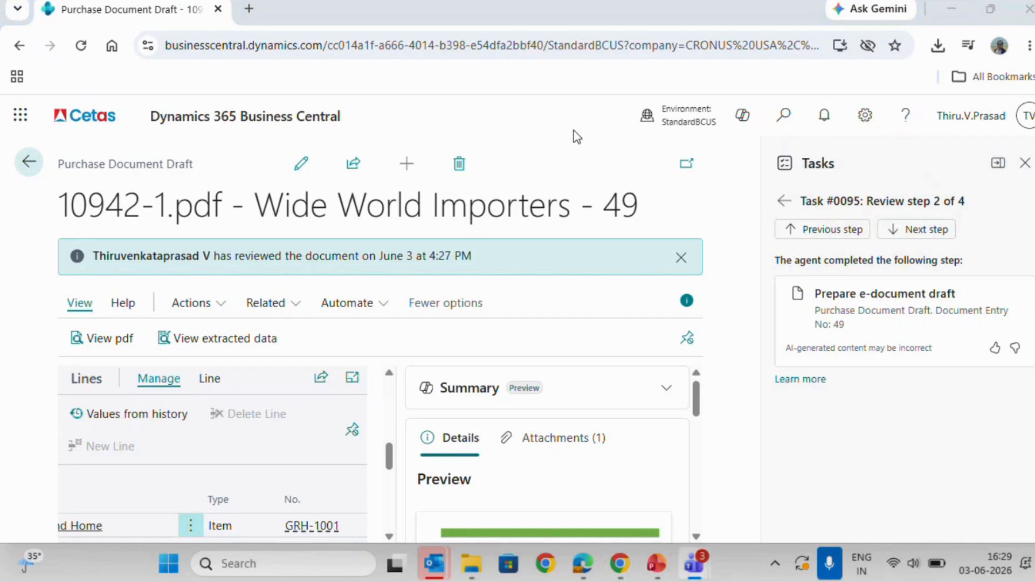
Advance through the remaining review steps and let the agent continue with the draft purchase invoice.
left_click(937, 236)
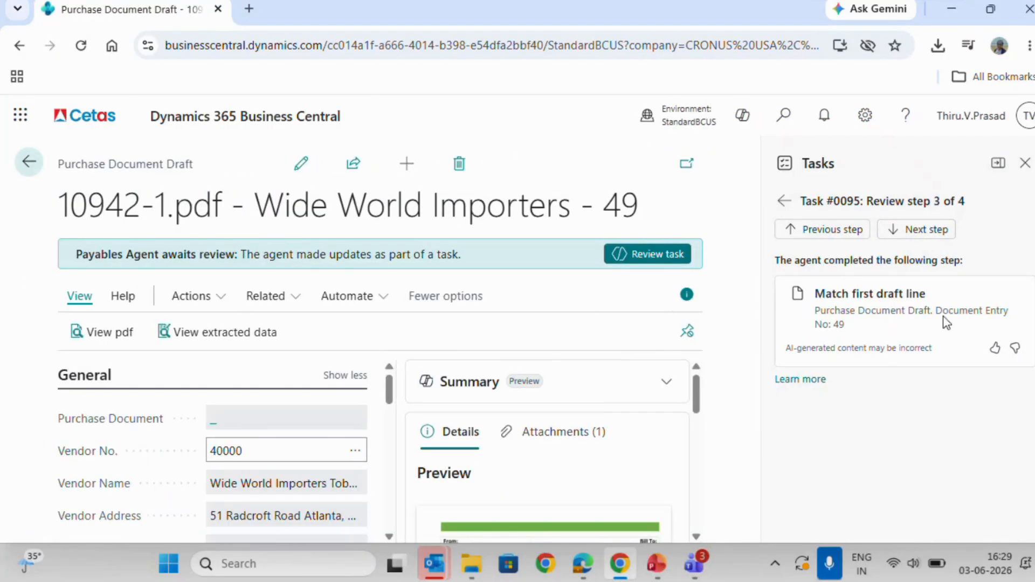
left_click(937, 236)
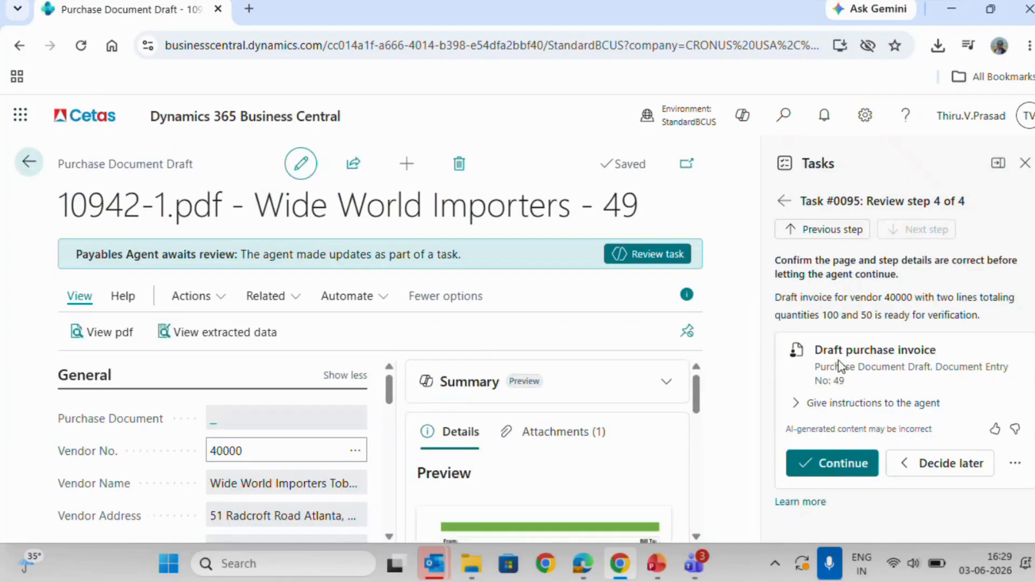
left_click(844, 463)
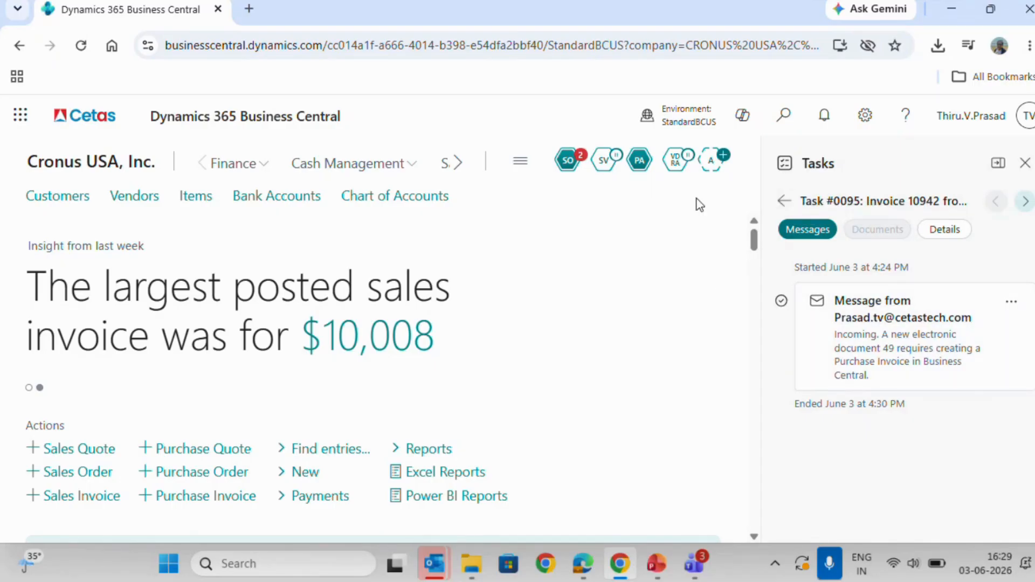
Check the invoice 10942 task's messages and its status in the Payables Agent's recent tasks.
left_click(785, 202)
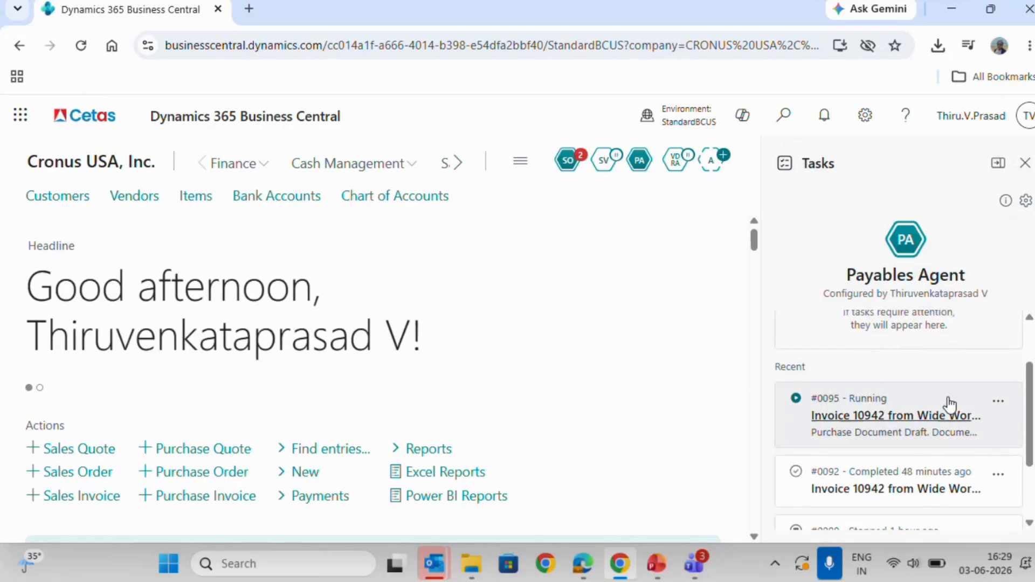
left_click(950, 404)
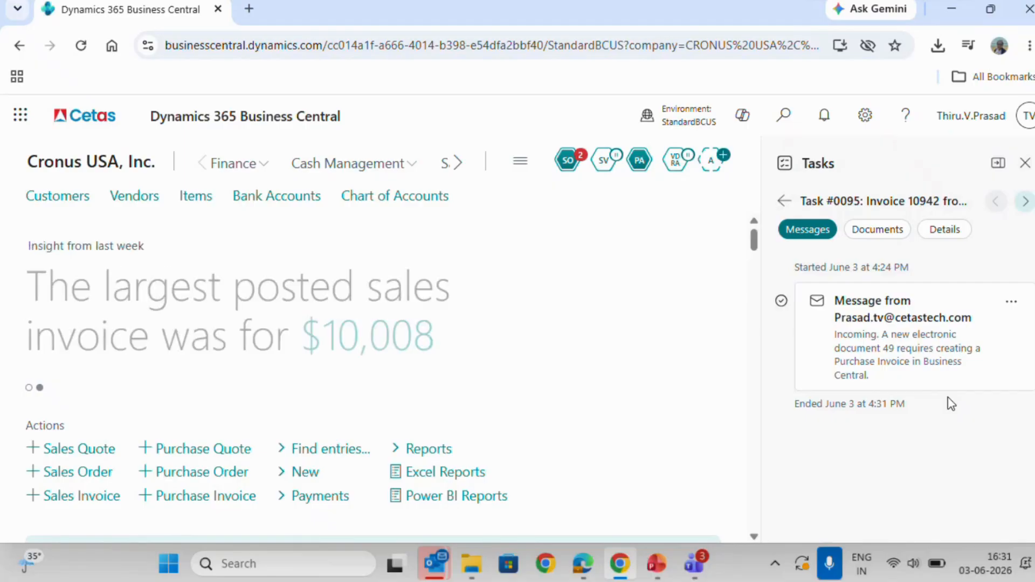
left_click(780, 202)
scroll(895, 391, "down", 2)
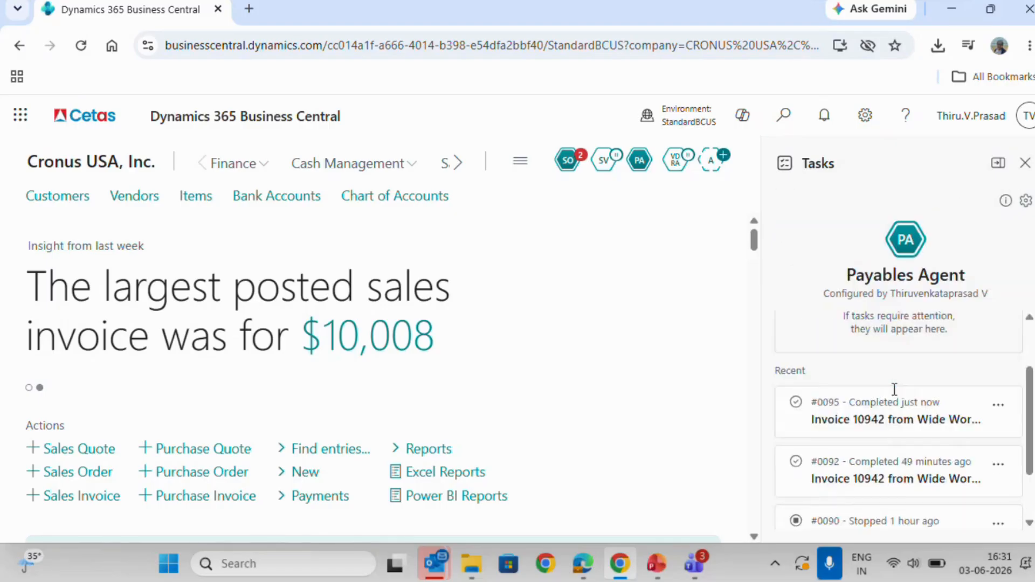
scroll(895, 398, "up", 2)
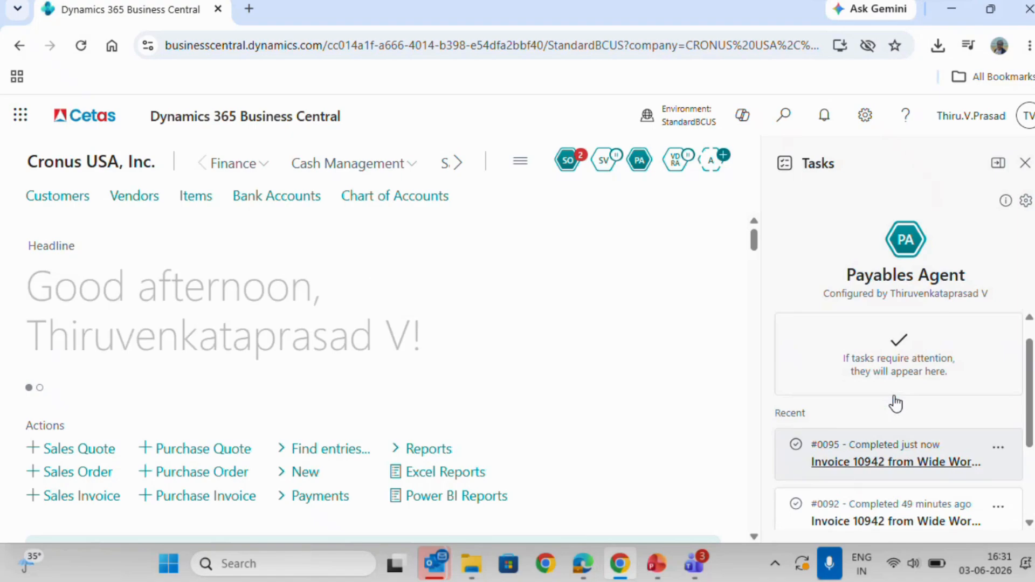
Open the finalized purchase invoice from the documents of the Payables Agent's most recently completed Wide World Importers task.
left_click(901, 453)
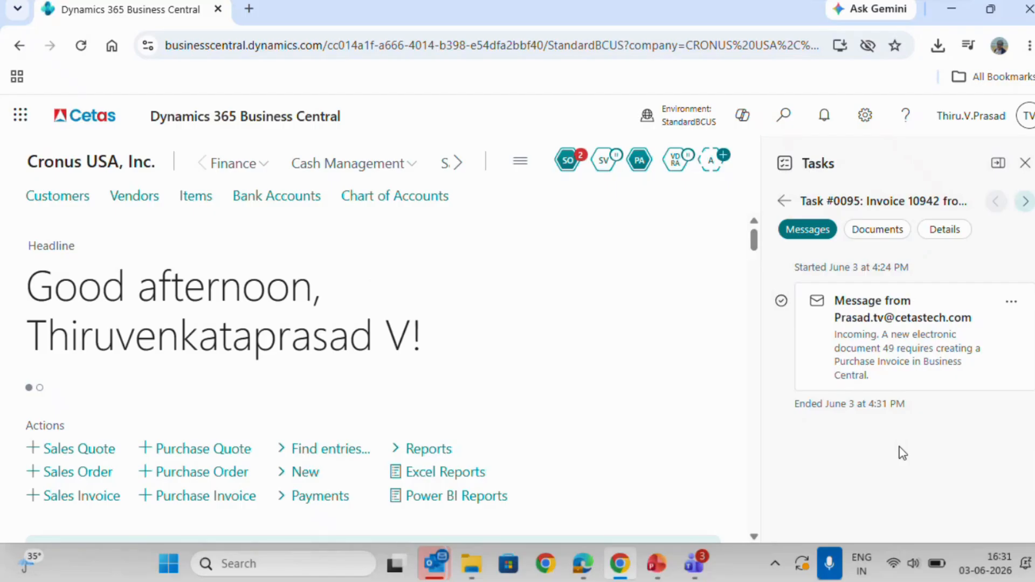
left_click(888, 231)
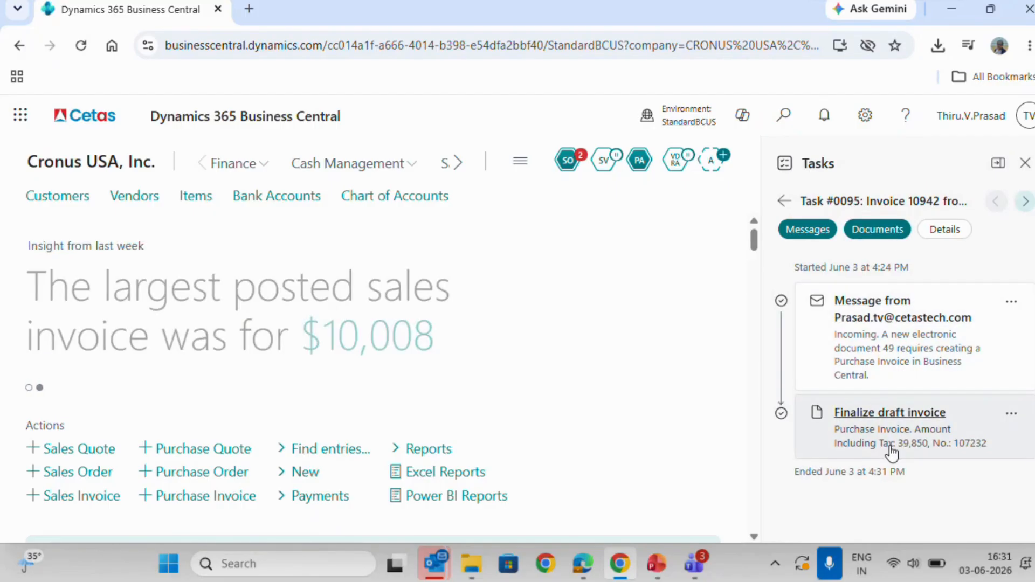
left_click(904, 432)
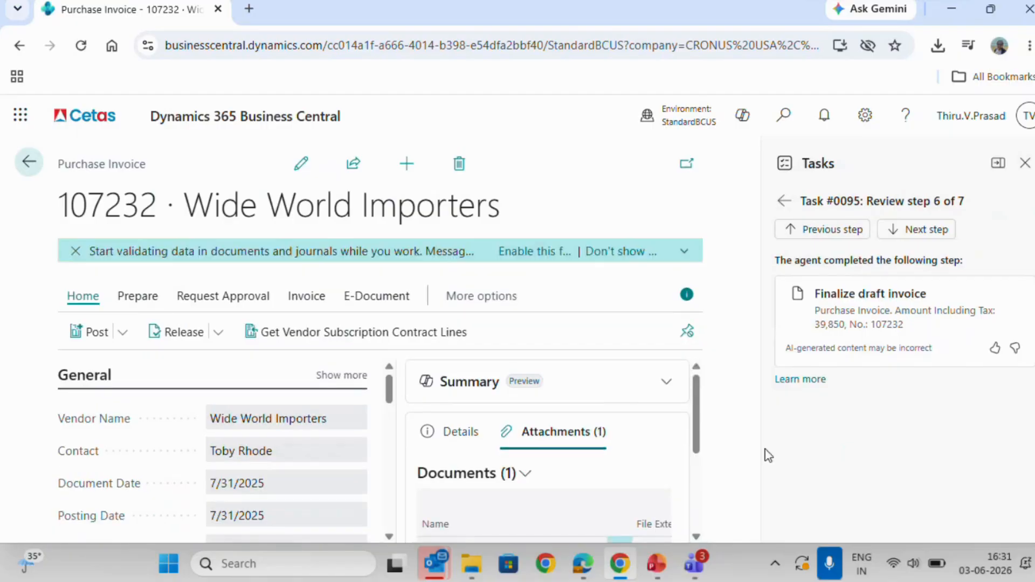
Review the Wide World Importers purchase invoice's header fields, item lines and totals.
scroll(367, 386, "down", 3)
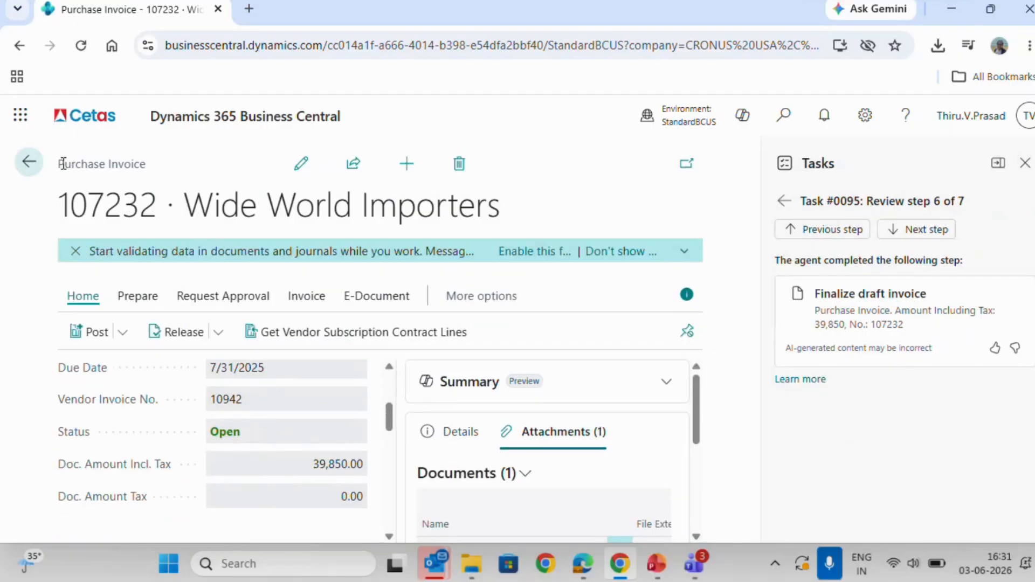
left_click_drag(64, 164, 151, 163)
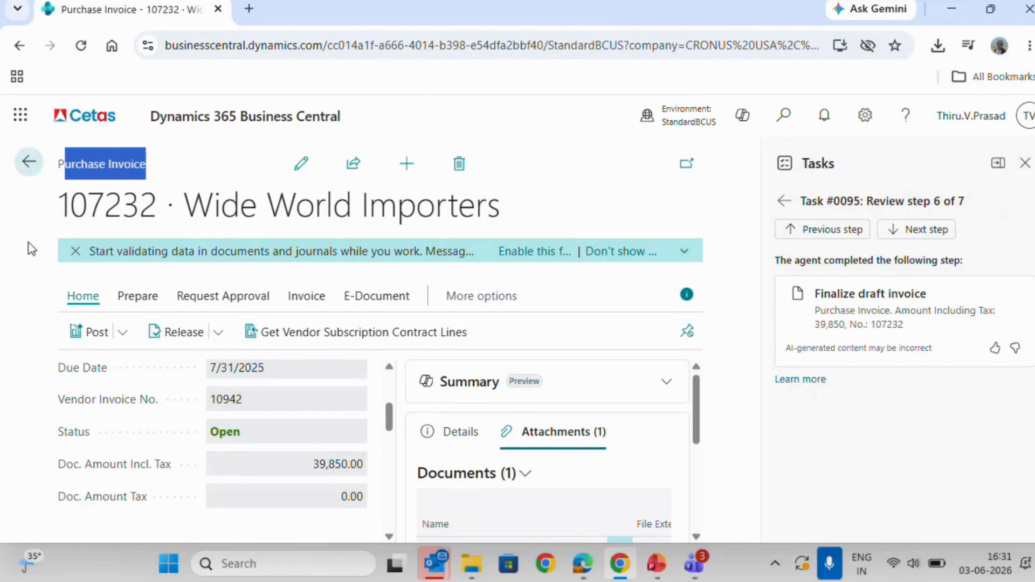
left_click(31, 314)
scroll(266, 427, "down", 5)
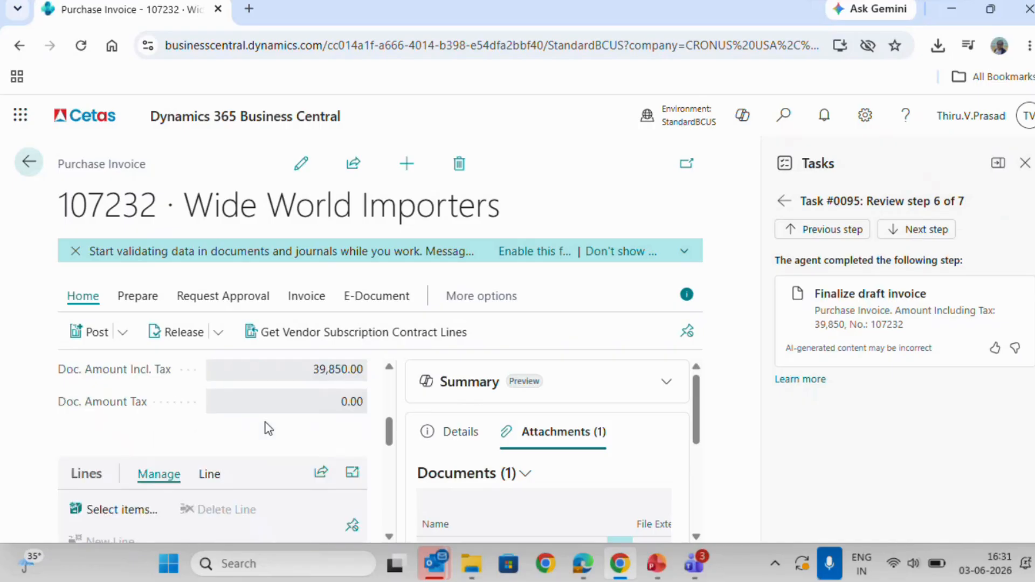
scroll(270, 453, "right", 6)
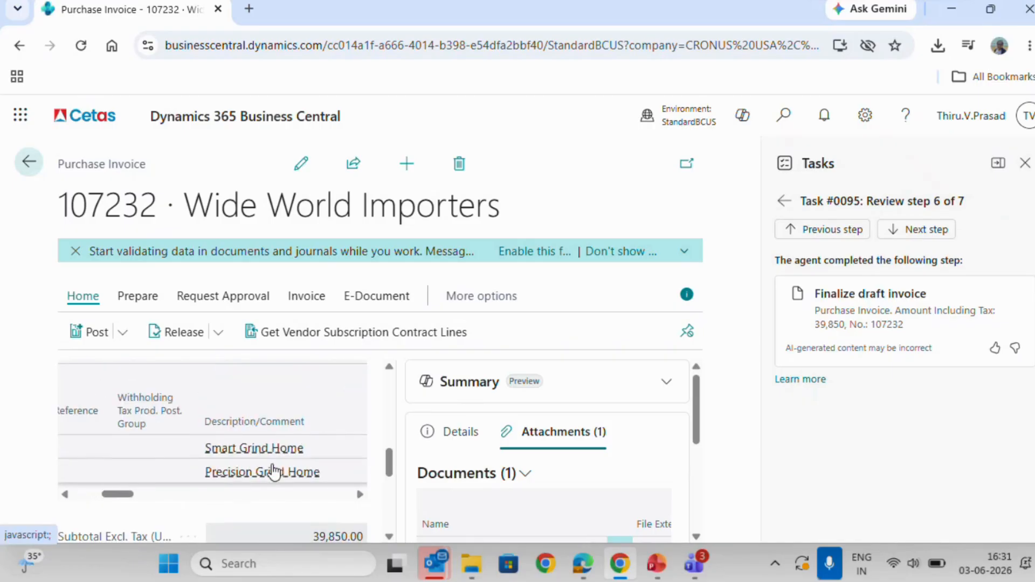
scroll(272, 469, "down", 3)
scroll(273, 465, "up", 5)
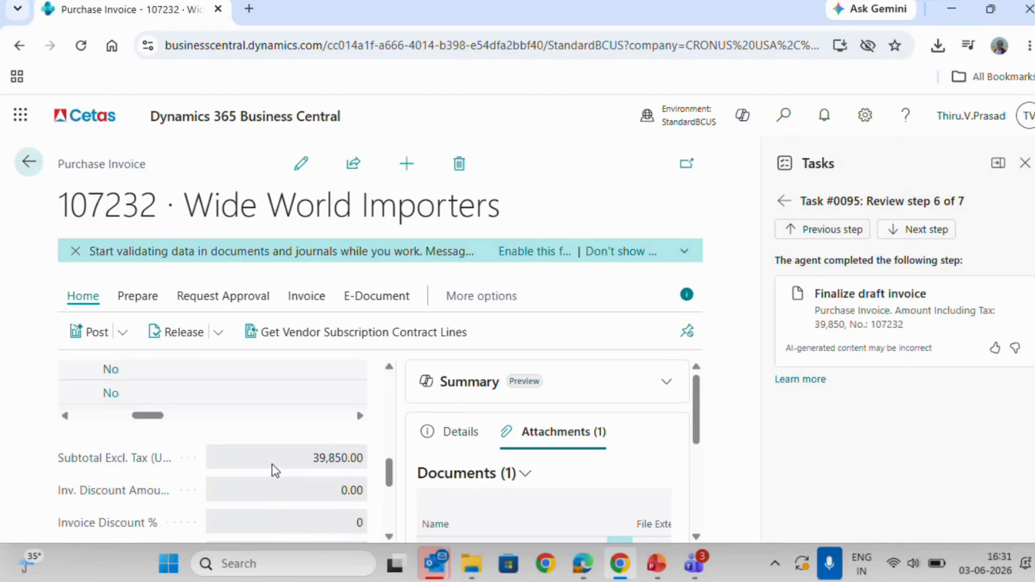
Check the invoice's available posting options, and exit to the home page without posting it.
left_click(122, 334)
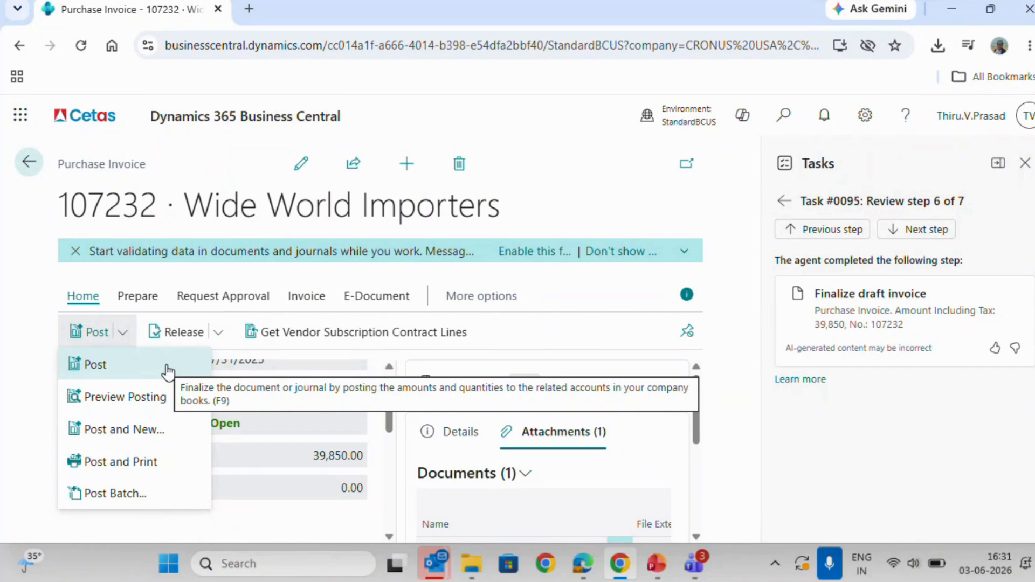
left_click(11, 246)
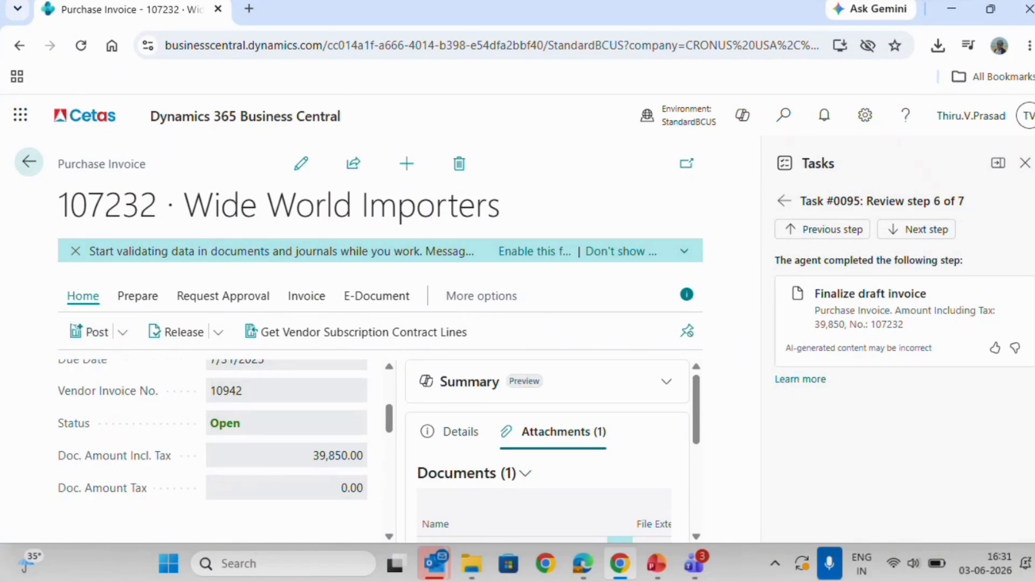
left_click(1026, 164)
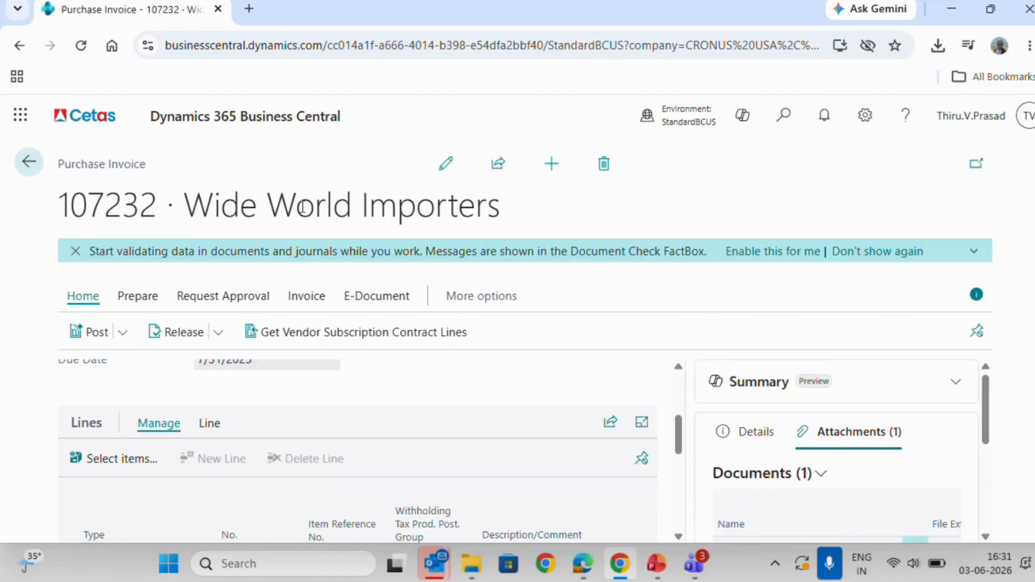
left_click(30, 163)
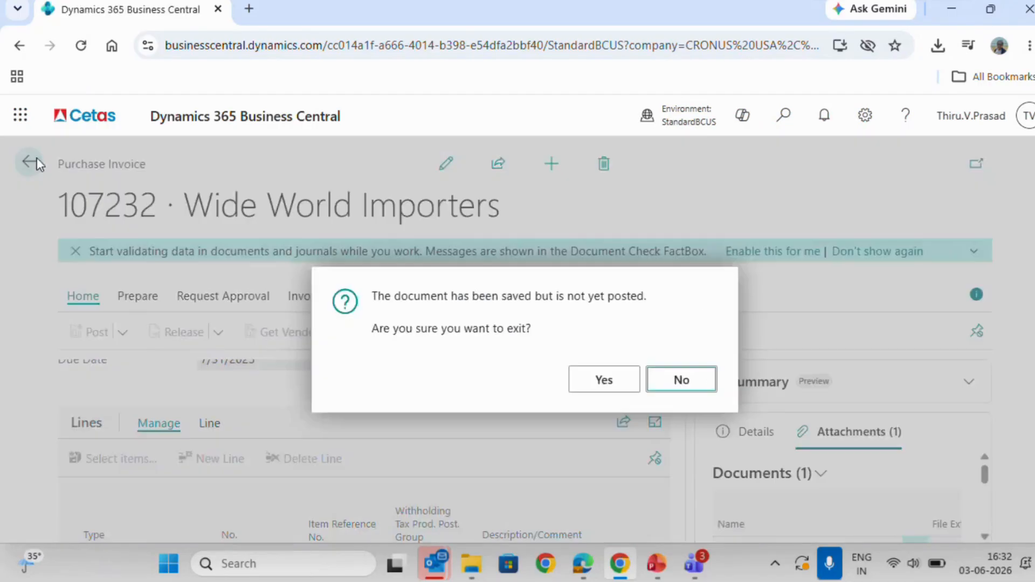
left_click(598, 389)
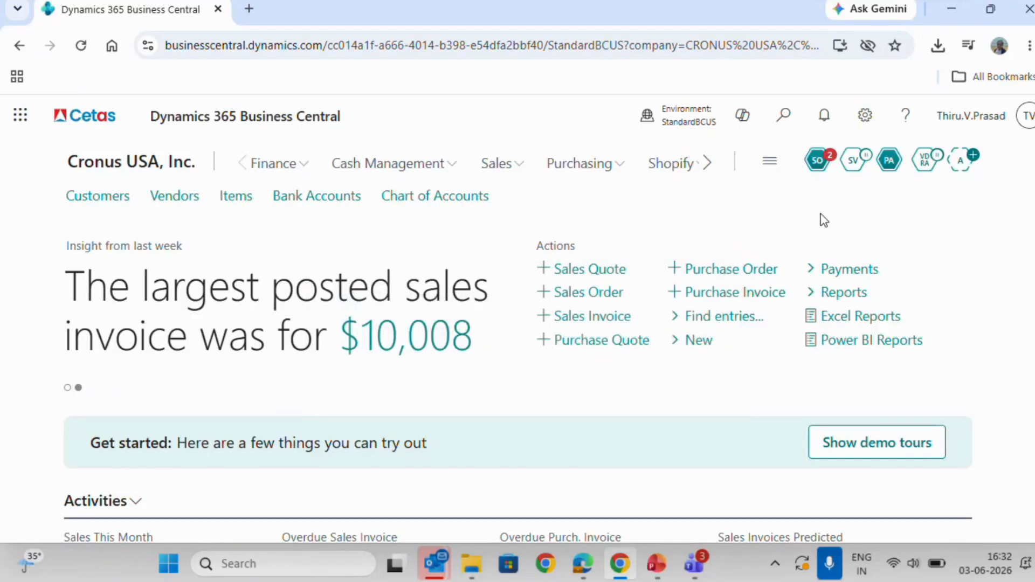
View the Sales Order Agent's activity summary, inspect its sales quote task that needs assistance, and dismiss the tasks.
left_click(818, 161)
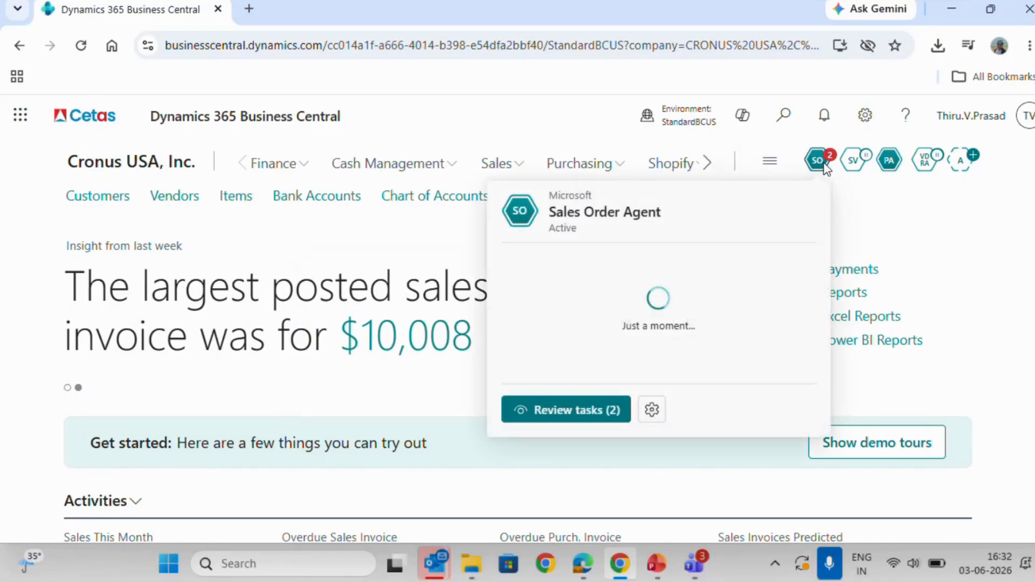
left_click(921, 244)
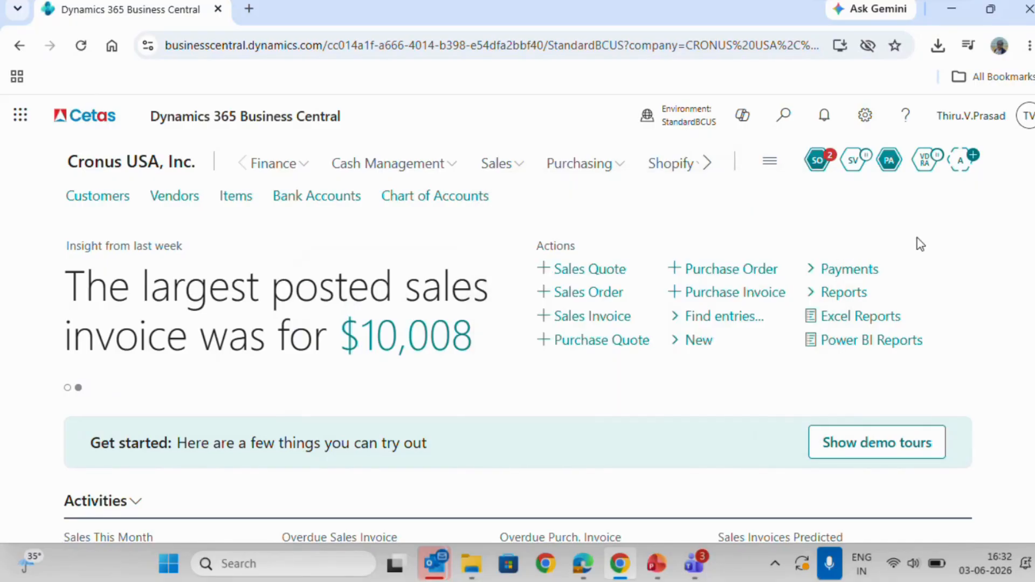
left_click(819, 160)
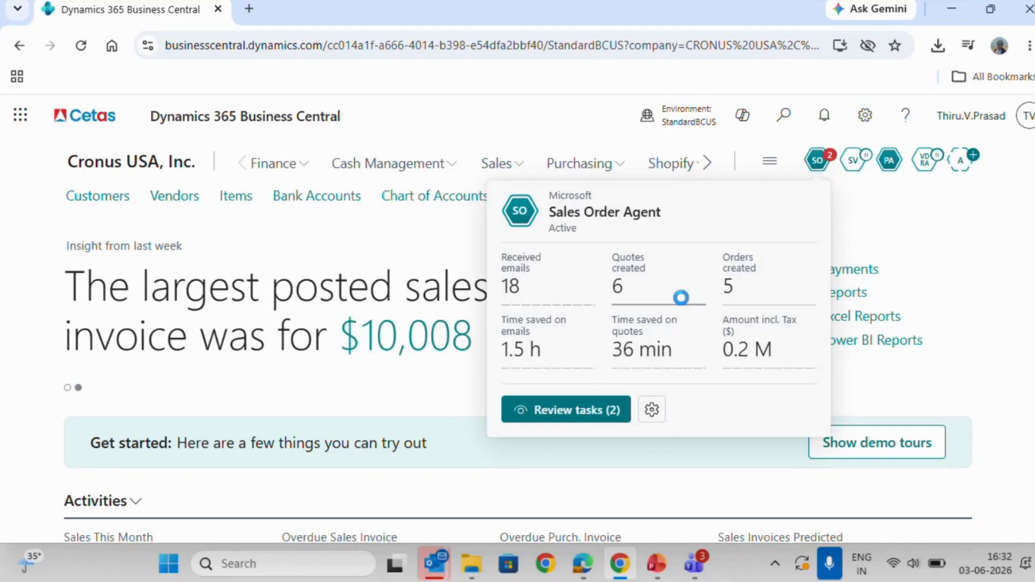
left_click(566, 410)
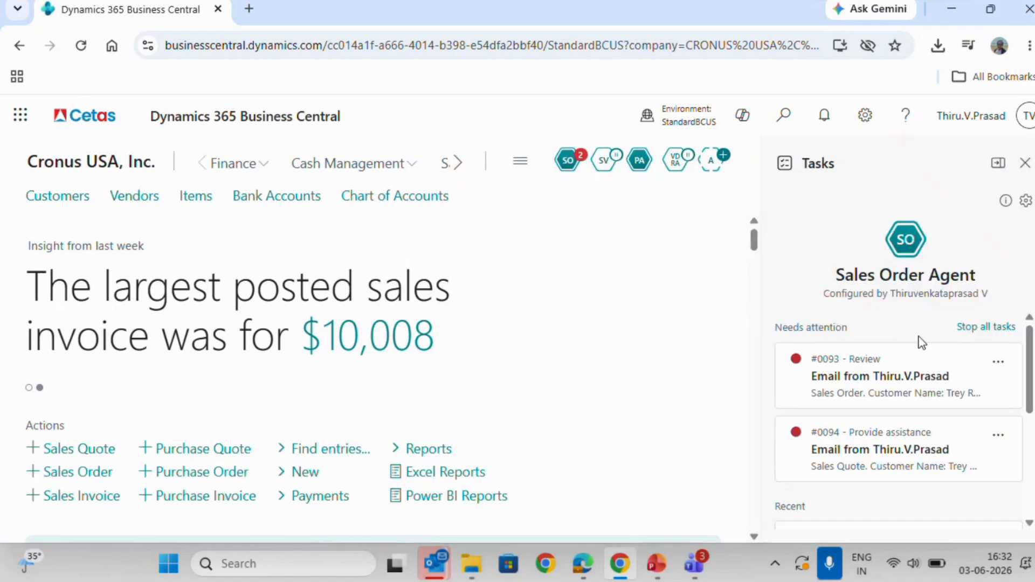
left_click(976, 445)
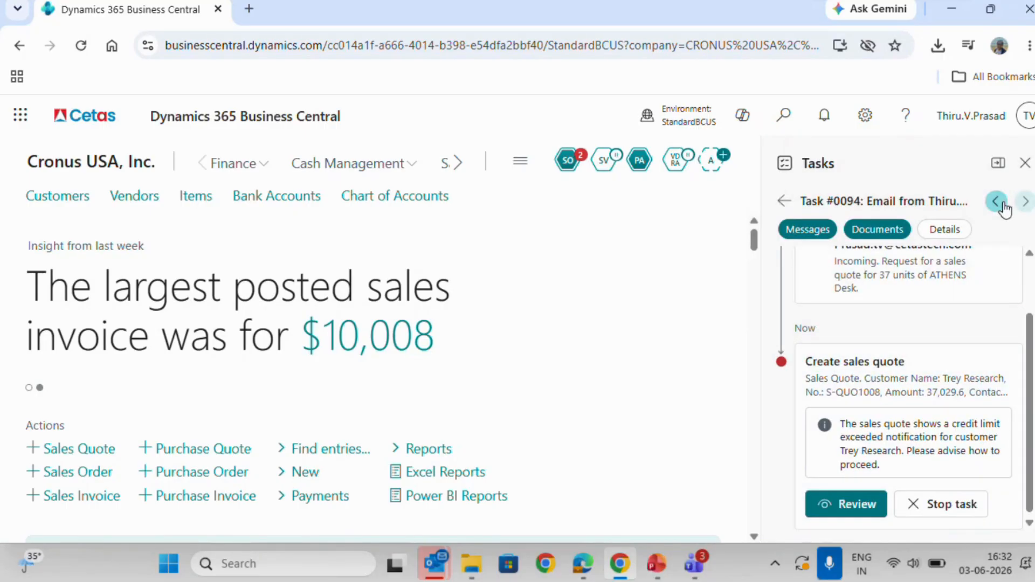
left_click(1025, 163)
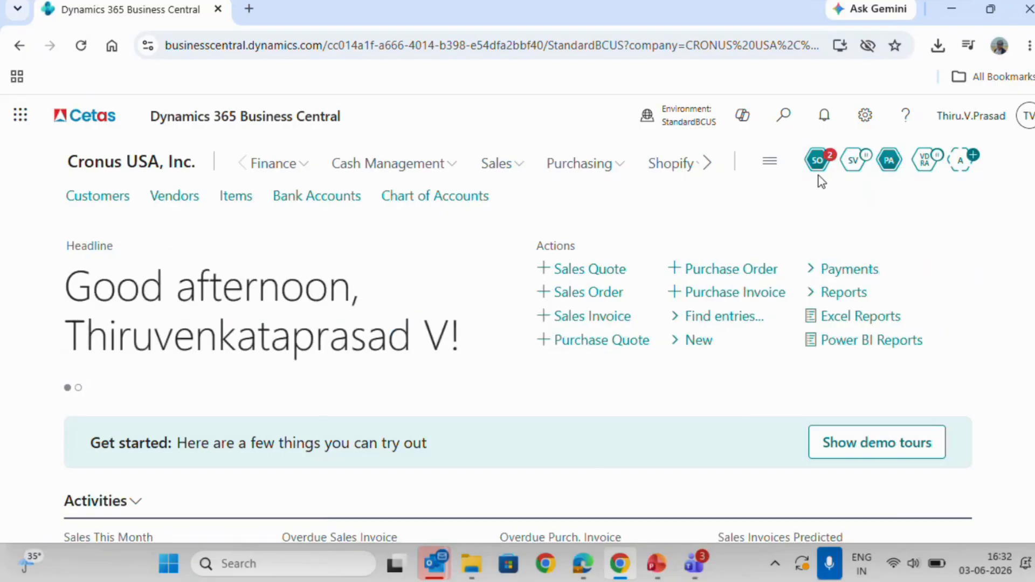
View the Payables Agent's activity summary and its task overview, and return to the full home page.
left_click(890, 160)
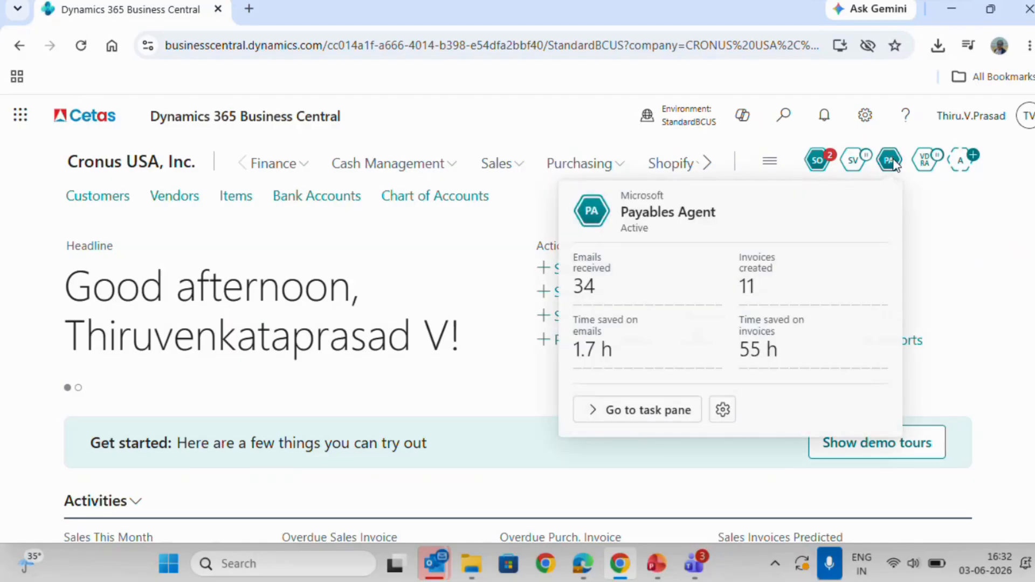
left_click(891, 161)
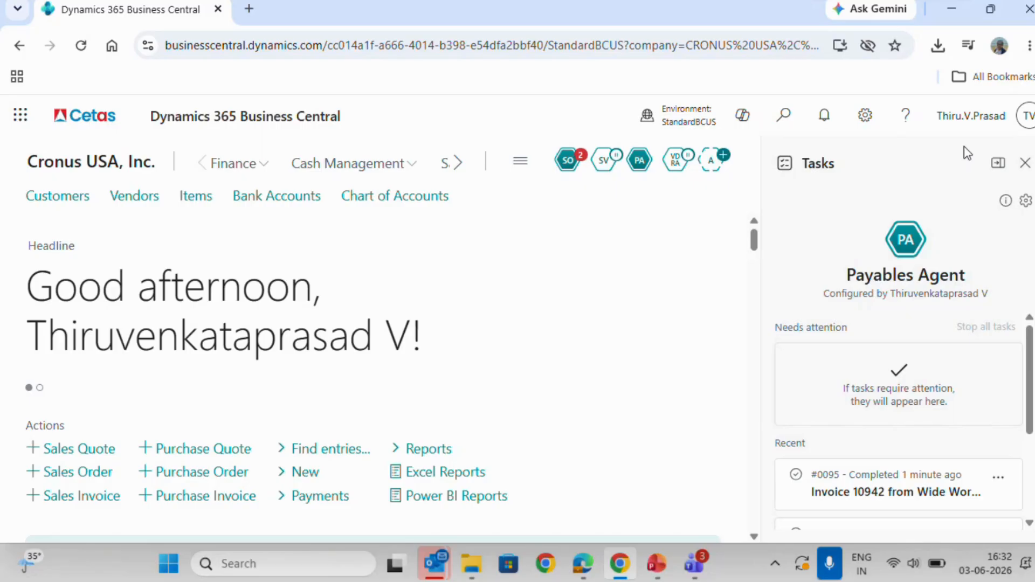
left_click(1025, 162)
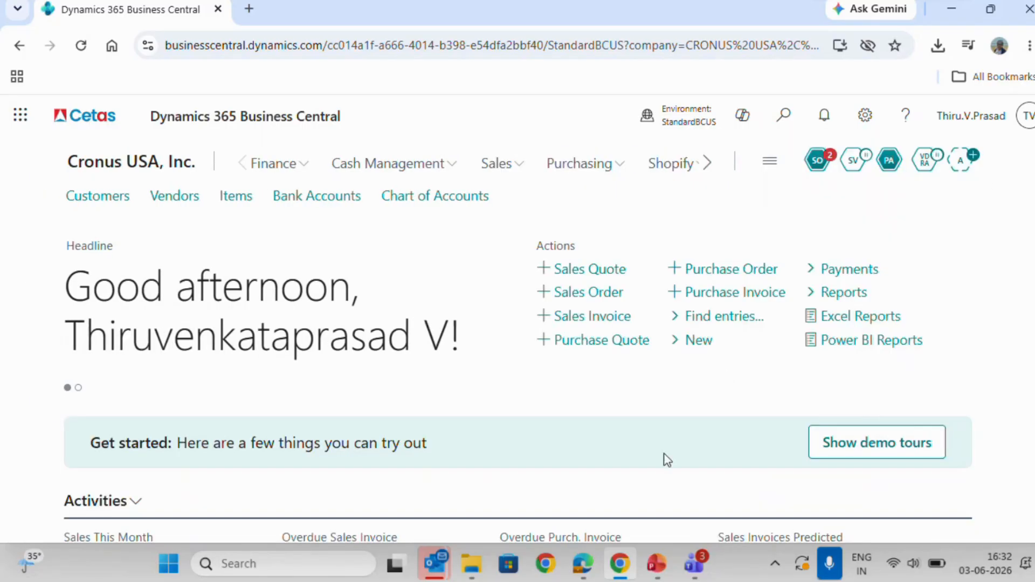